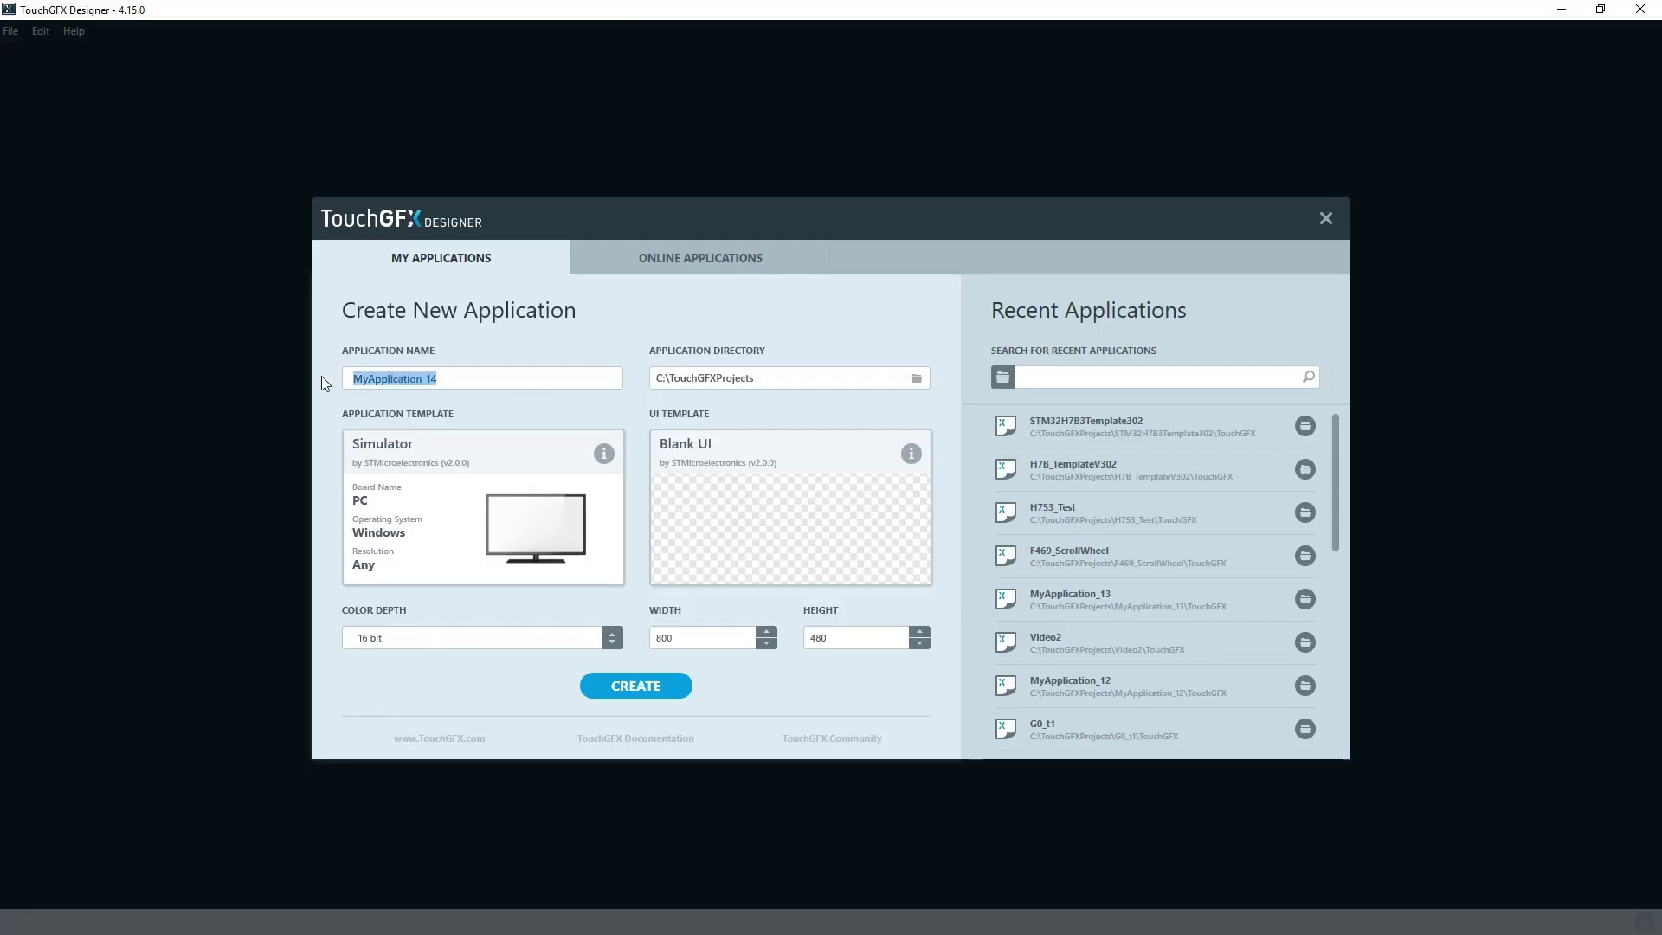
Step: Create a new application named STM32H7B640x480 from the STM32H7B3I DK application template
type("STM32H7")
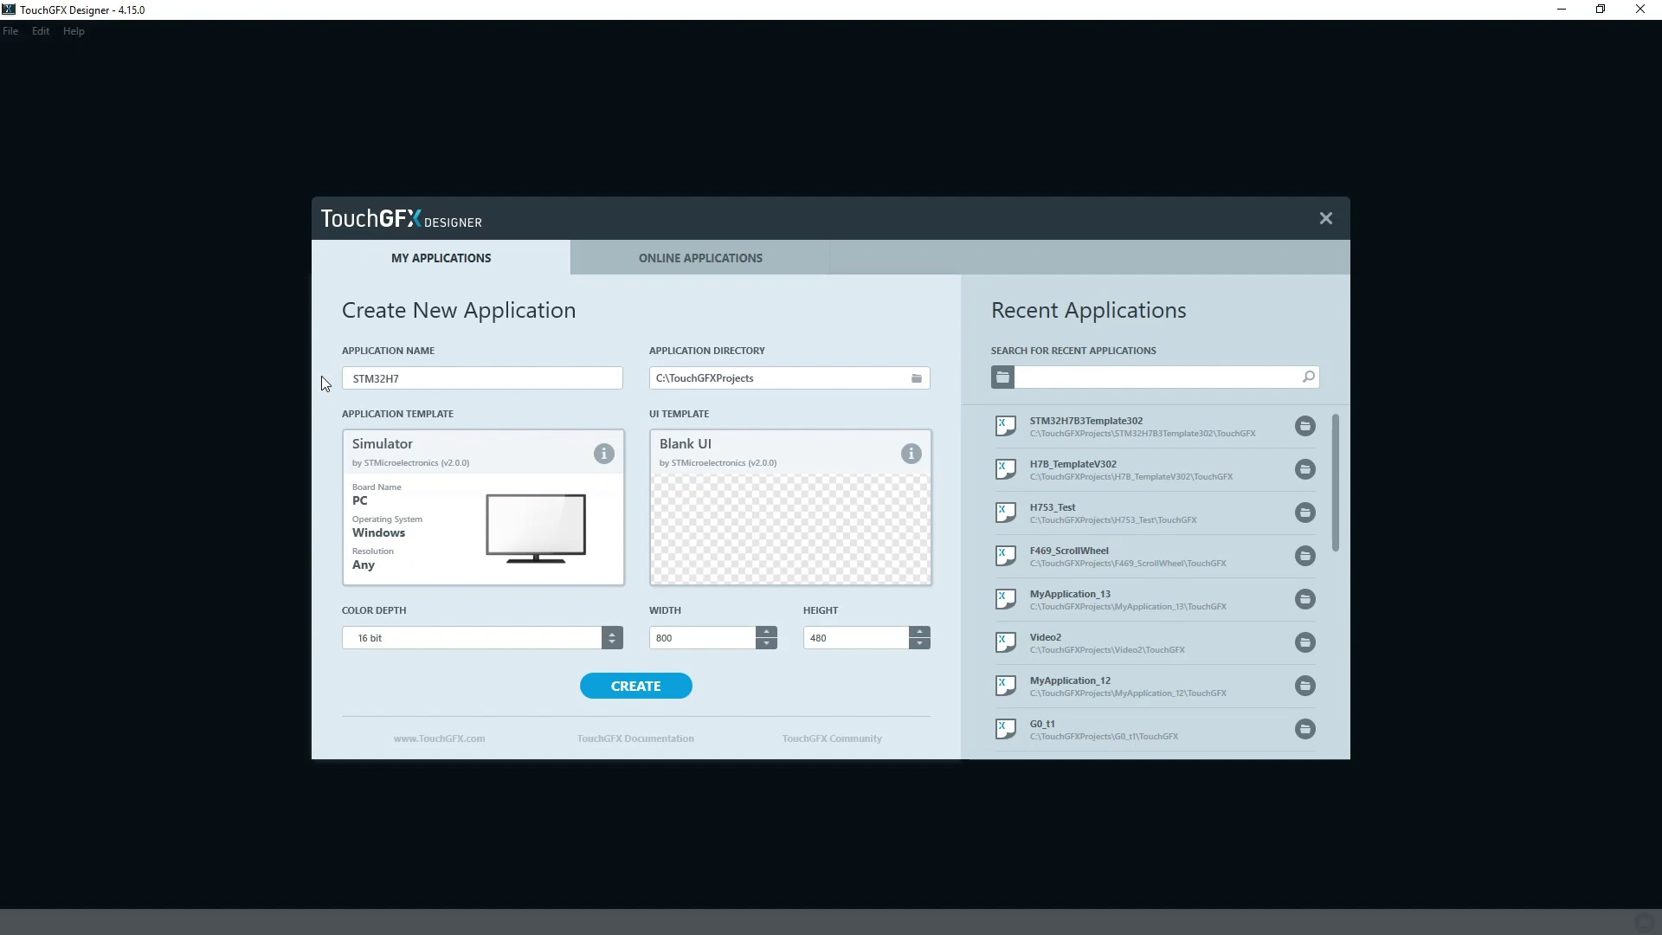
type("B640x480")
mouse_move(450, 481)
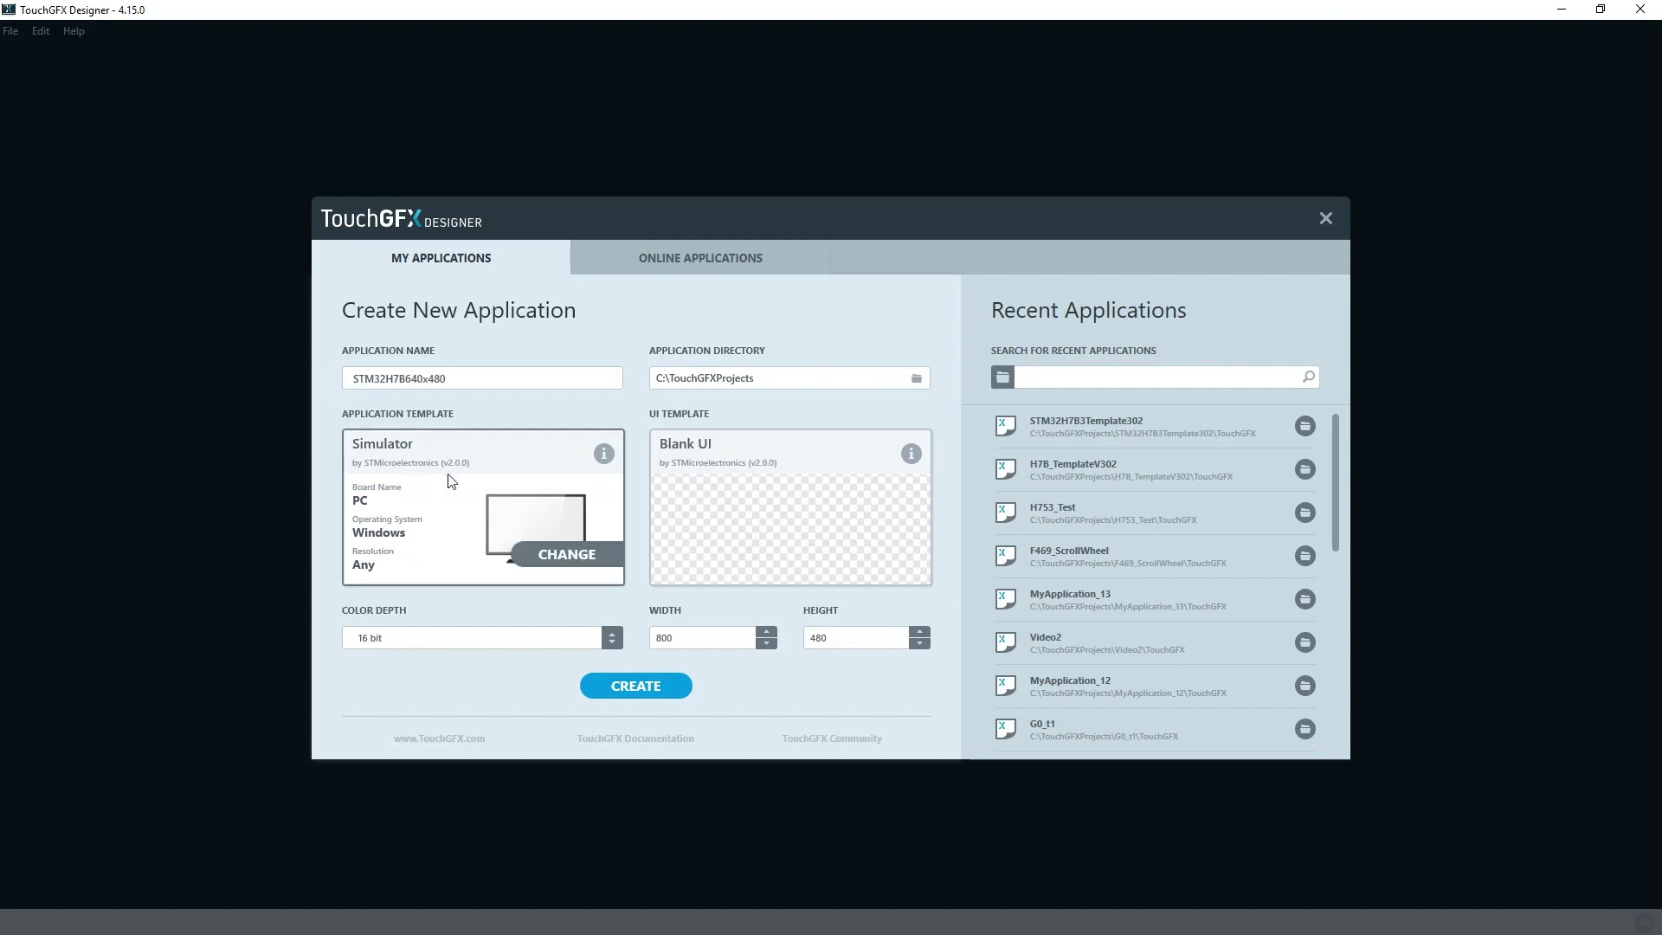
left_click(558, 558)
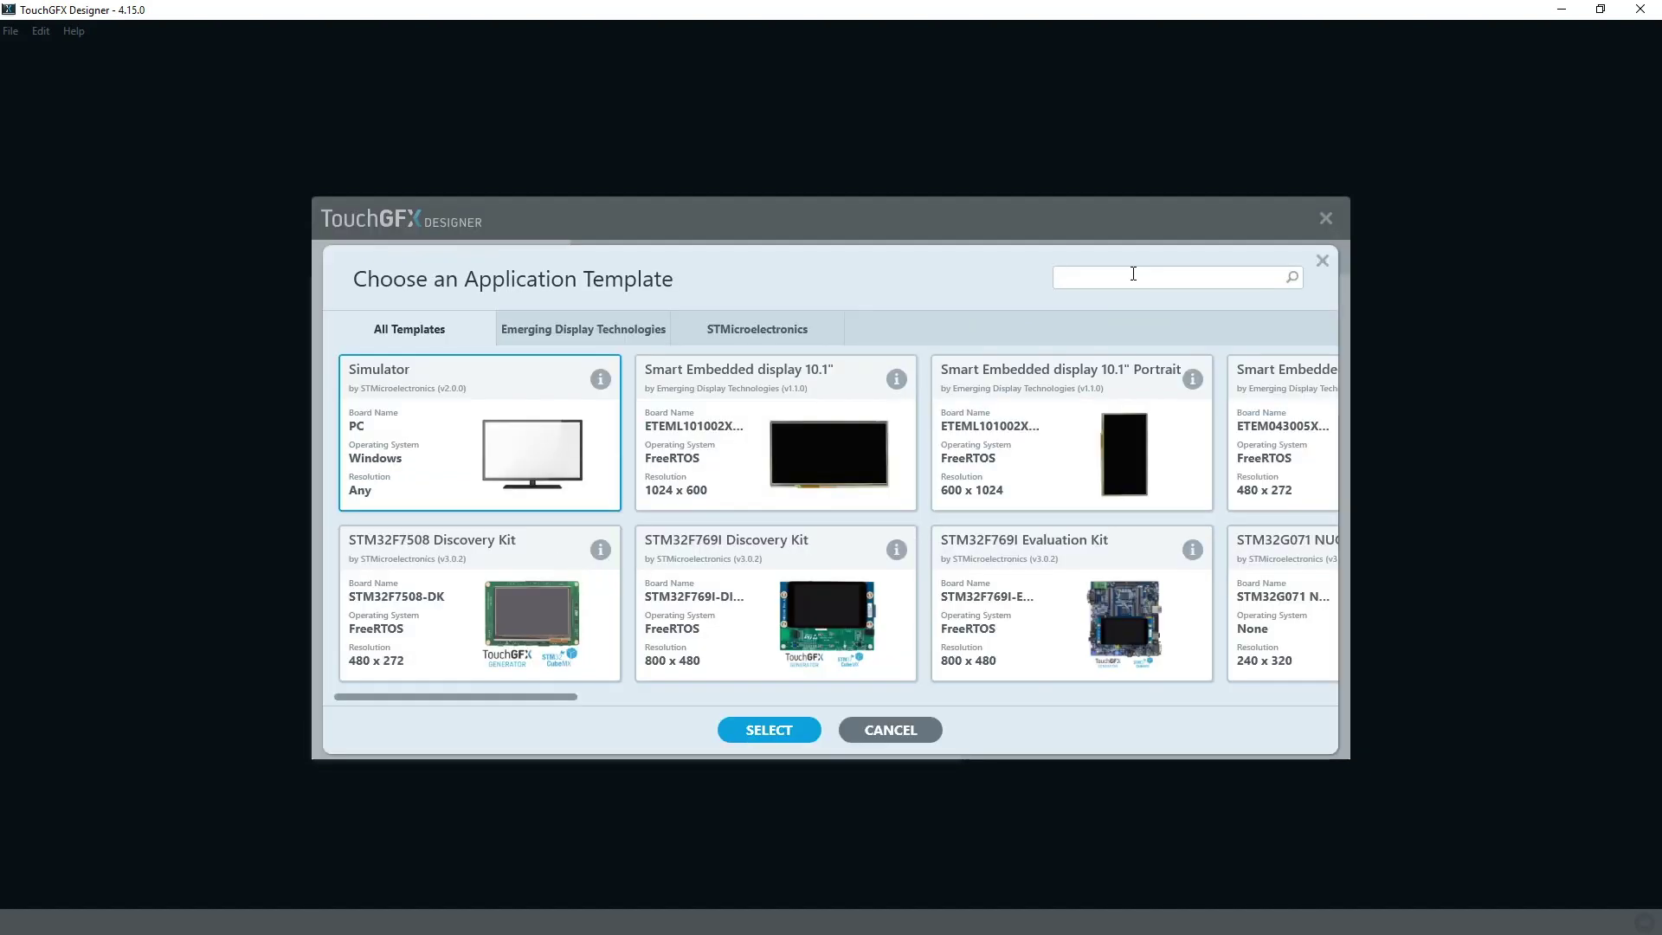
left_click(1134, 273)
type("stm32h7b")
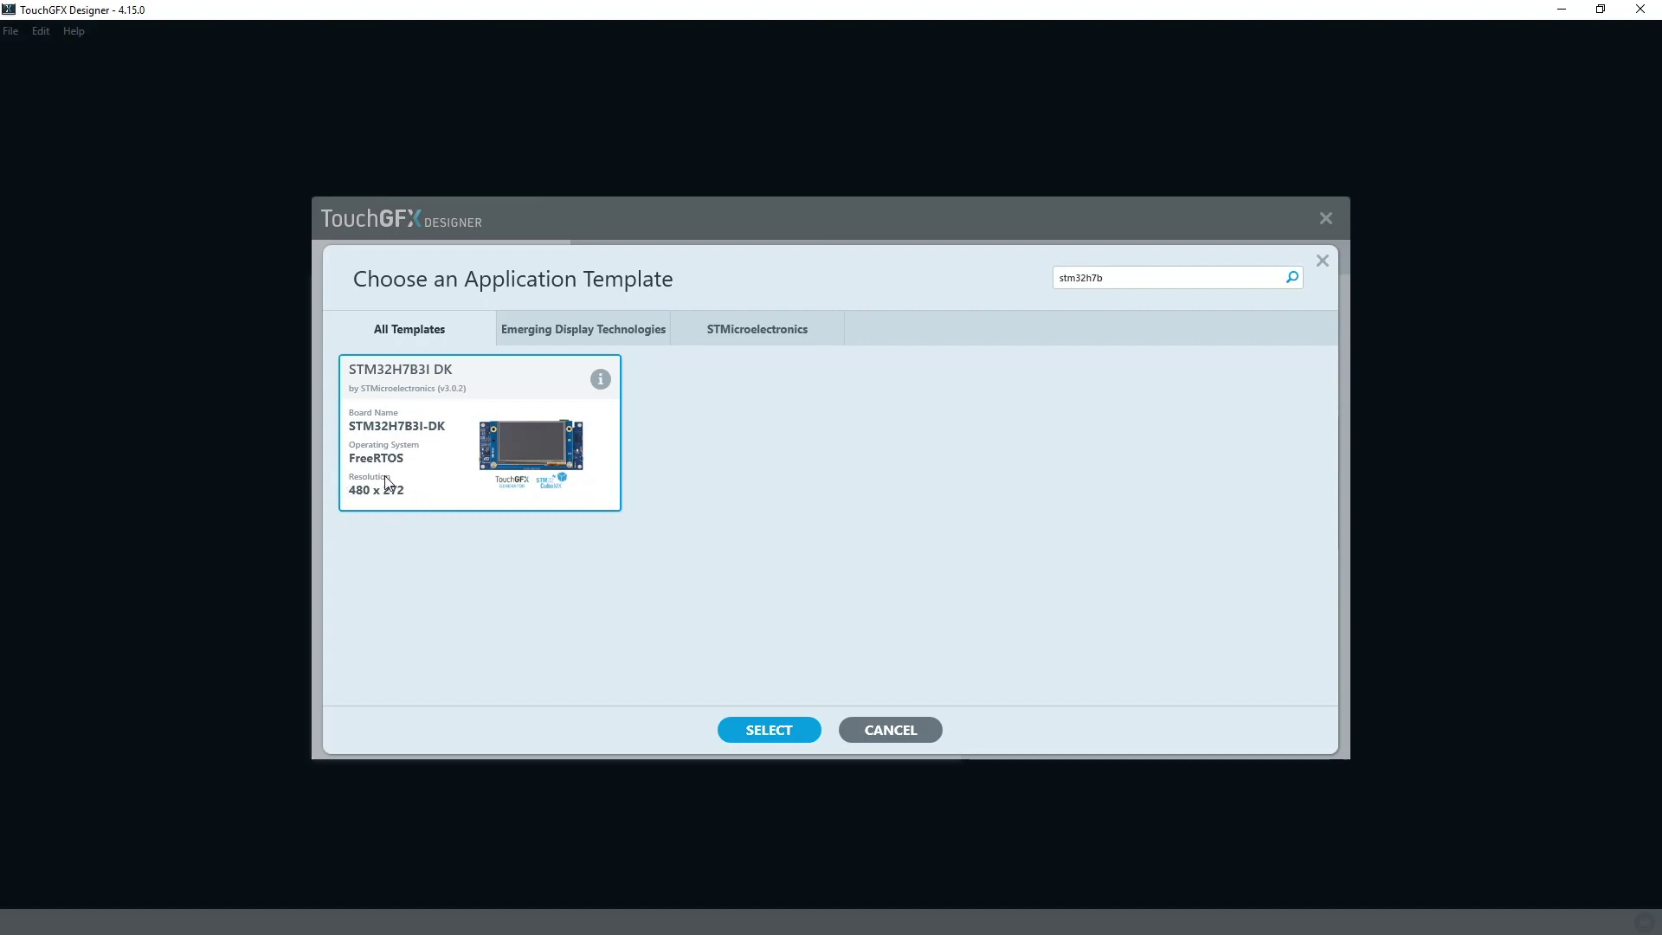
left_click(767, 729)
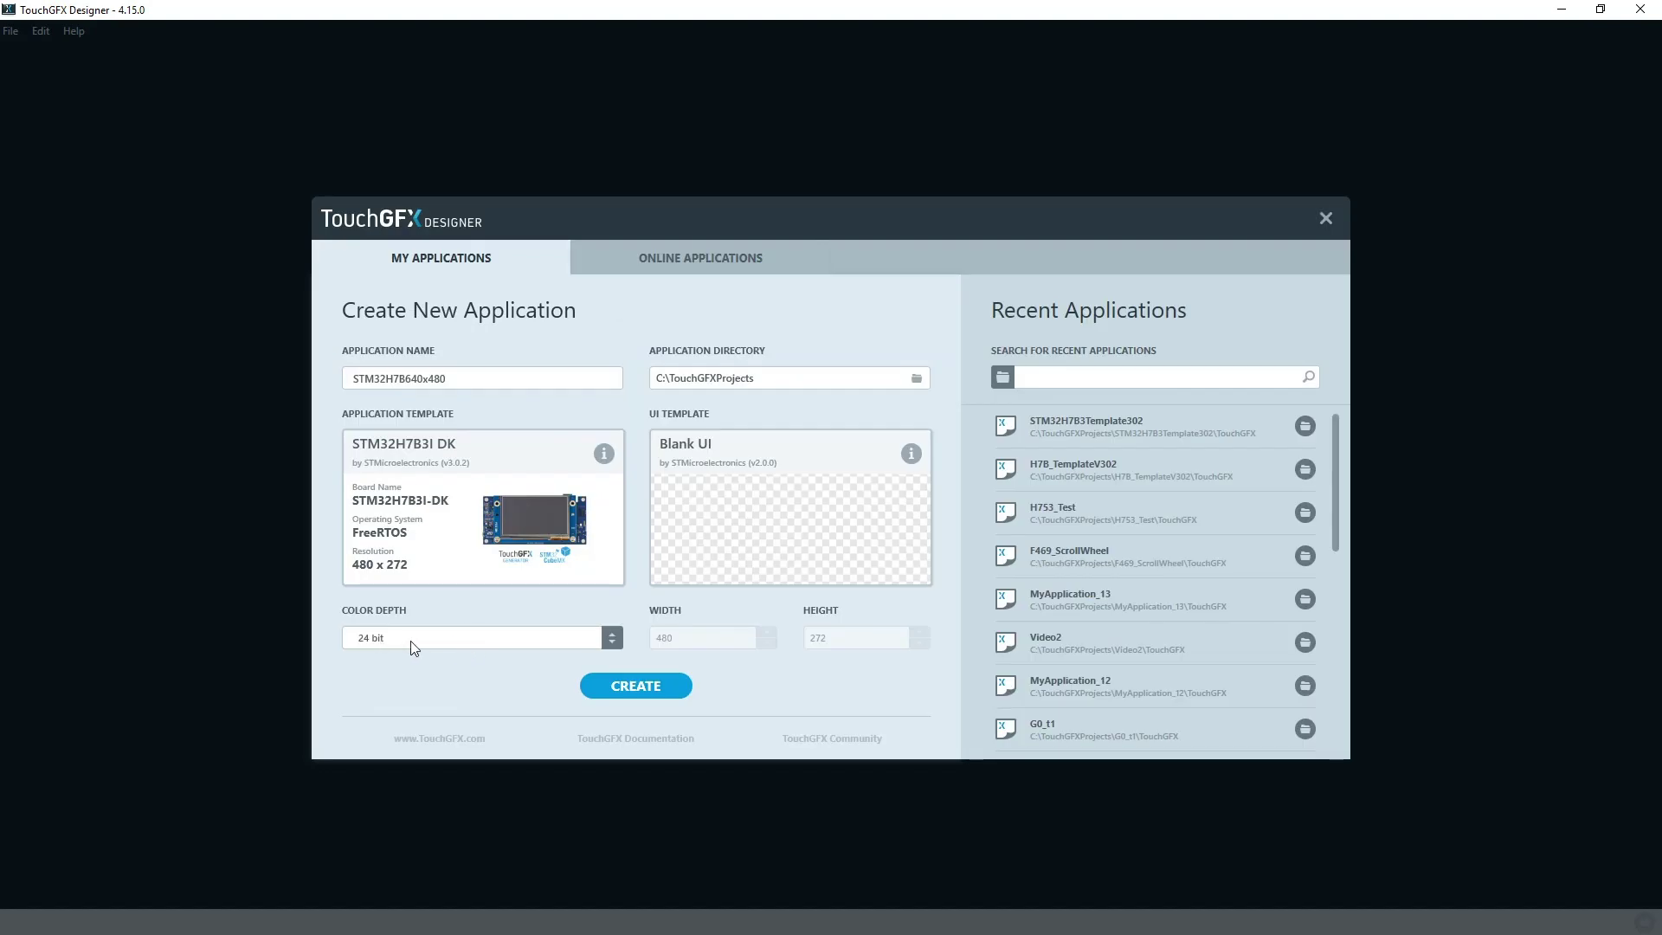
mouse_move(397, 577)
left_click(620, 687)
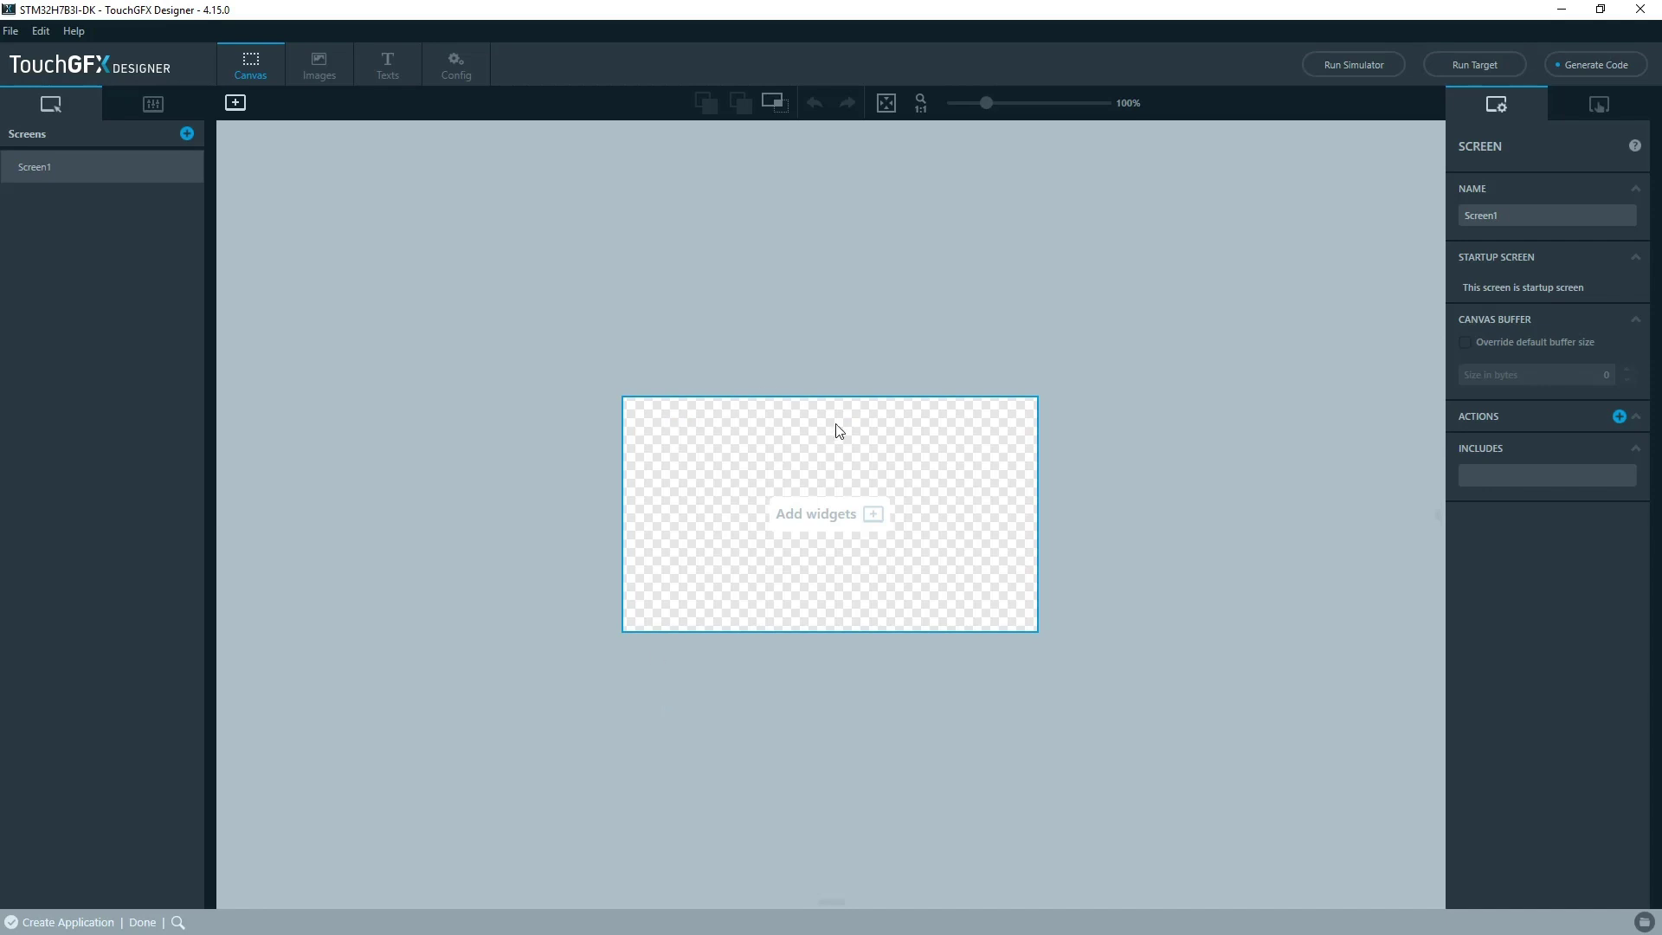
Step: Add a Box widget to Screen1 and enlarge it to 480 x 272 so that it covers the whole canvas
left_click(236, 103)
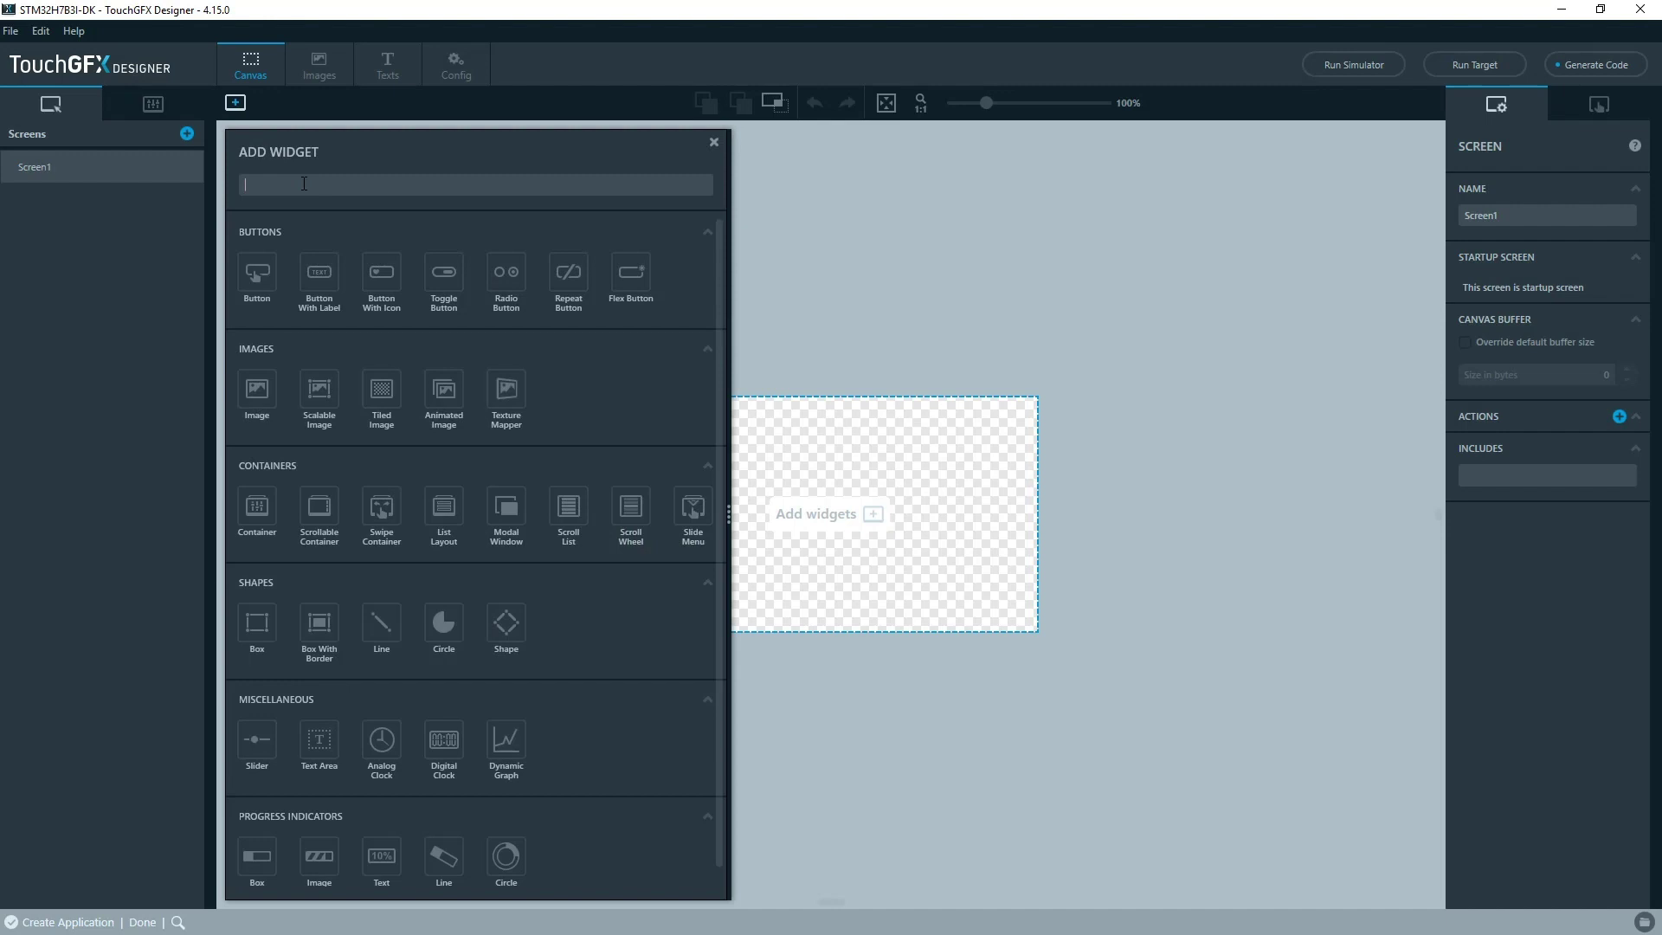
type("box")
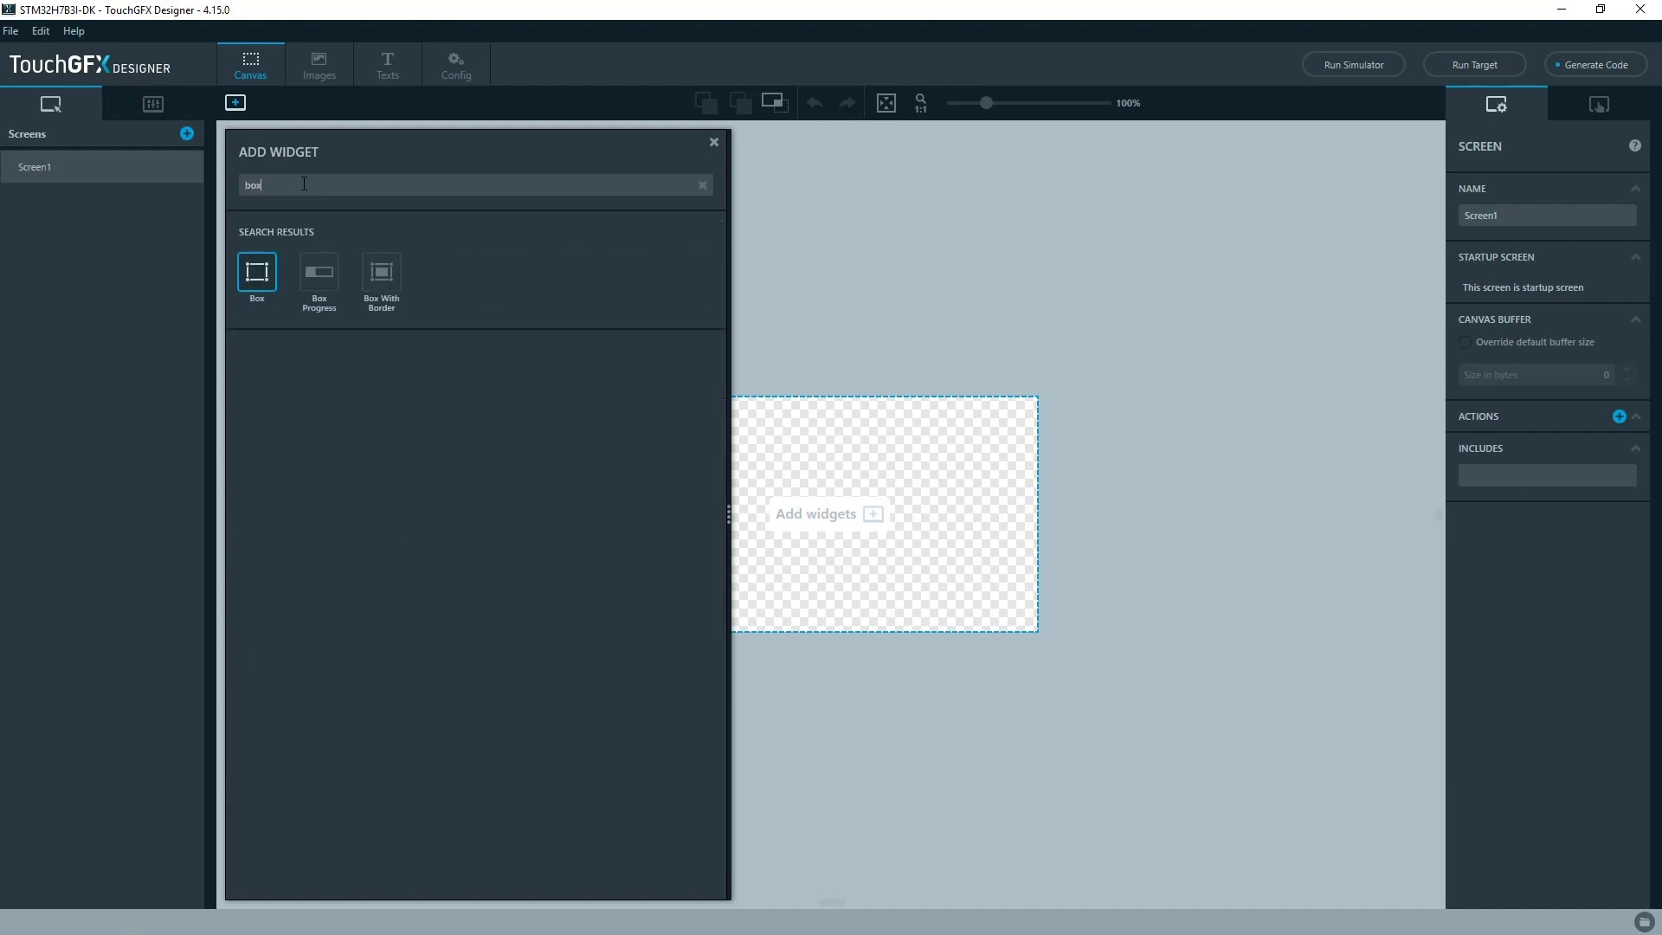
left_click(271, 293)
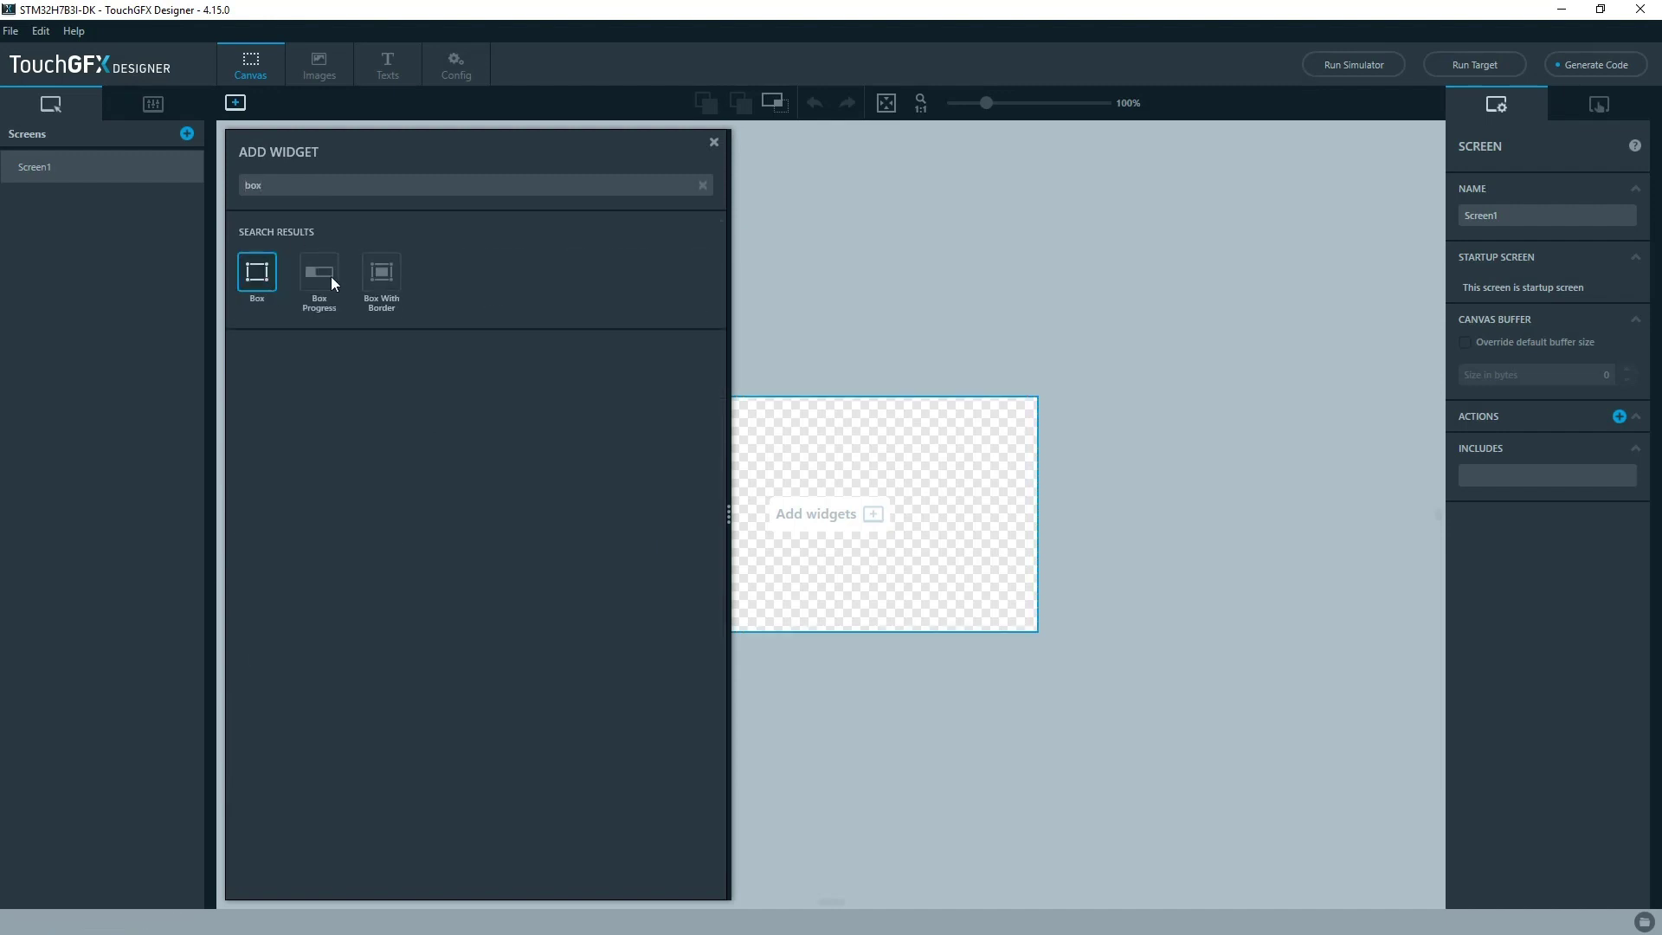
left_click(715, 142)
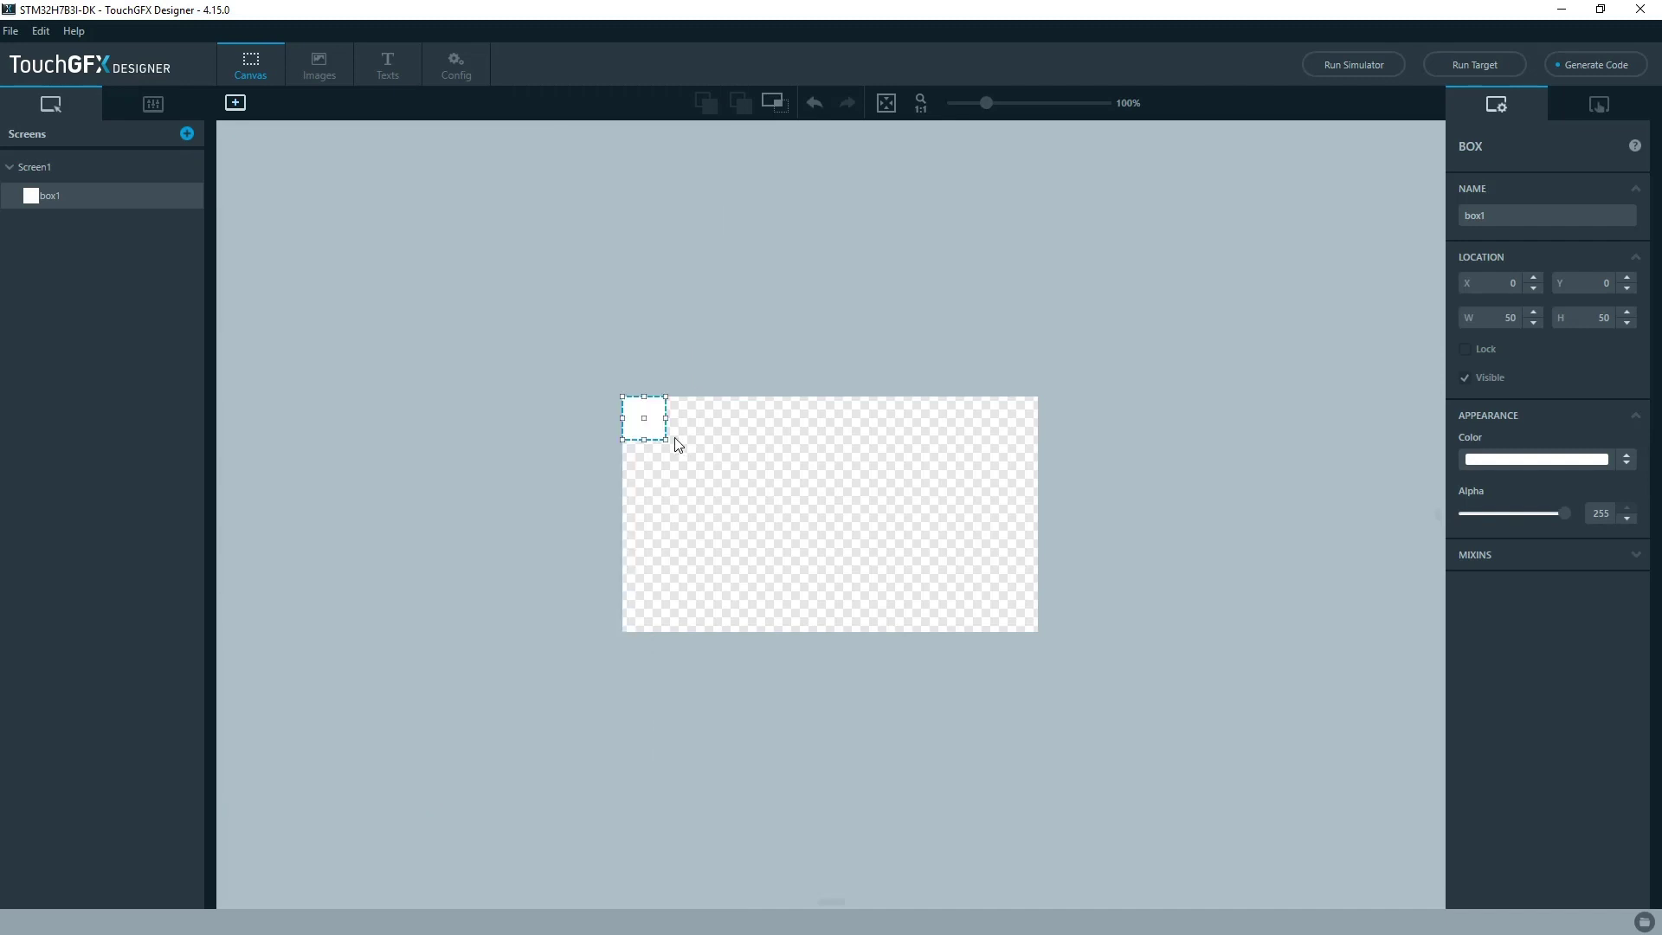
left_click_drag(665, 440, 1039, 635)
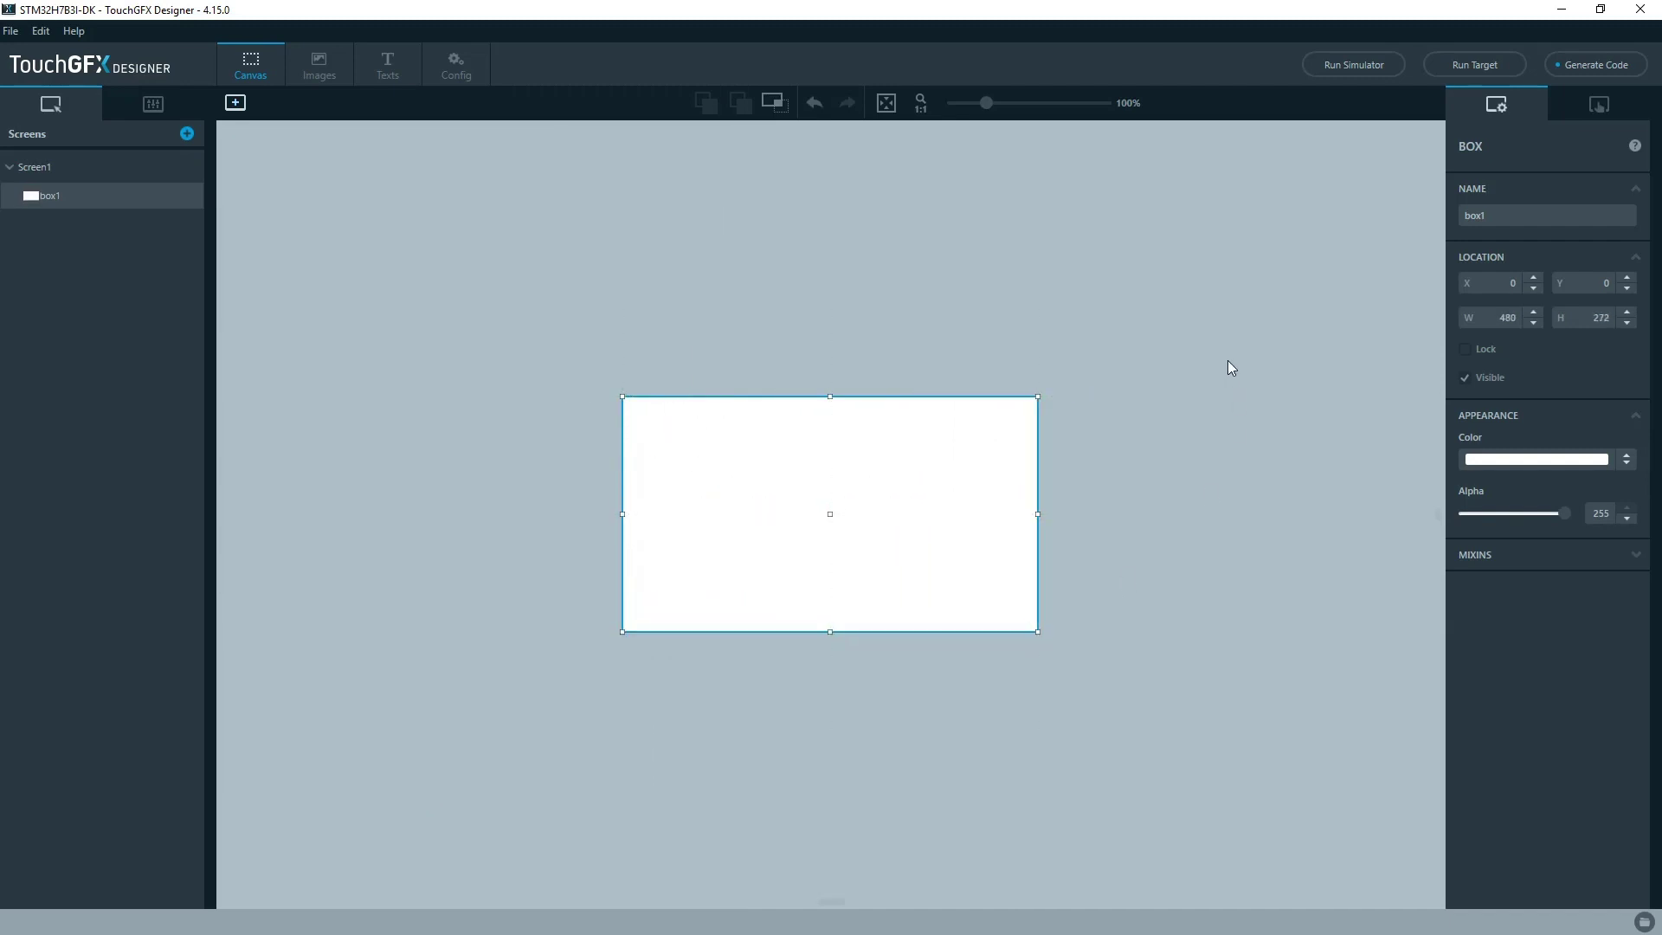
Step: Generate the application code and open STM32H7B3I-DK.ioc from the STM32H7B640x480 project folder in STM32CubeMX
left_click(1594, 73)
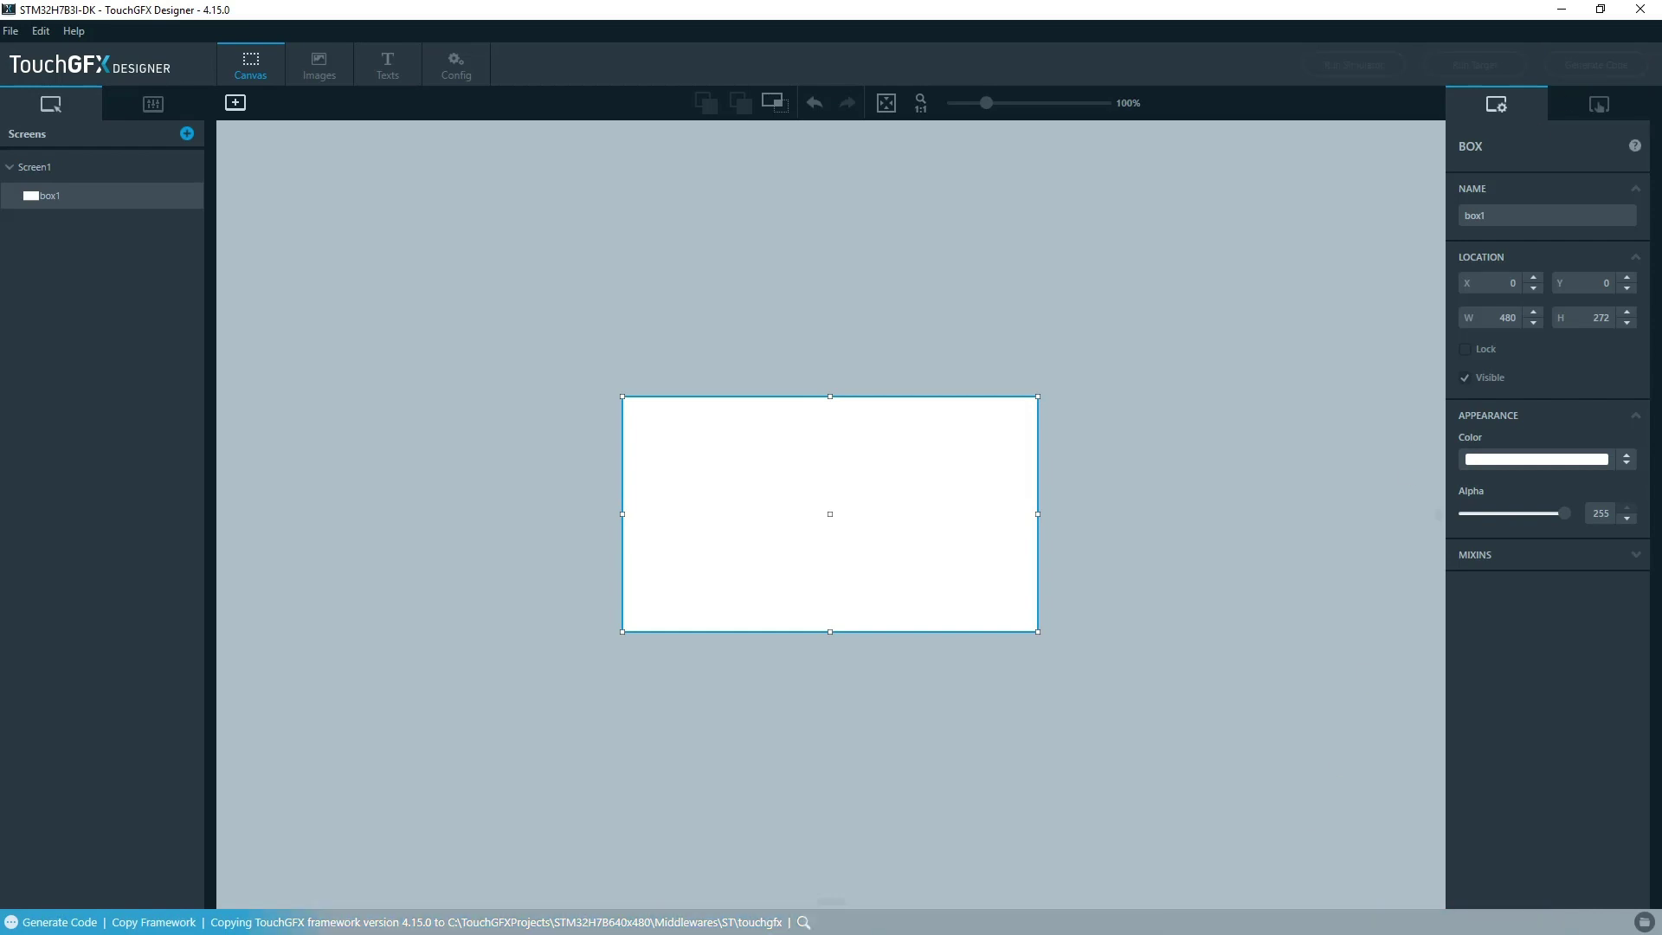
left_click(1186, 920)
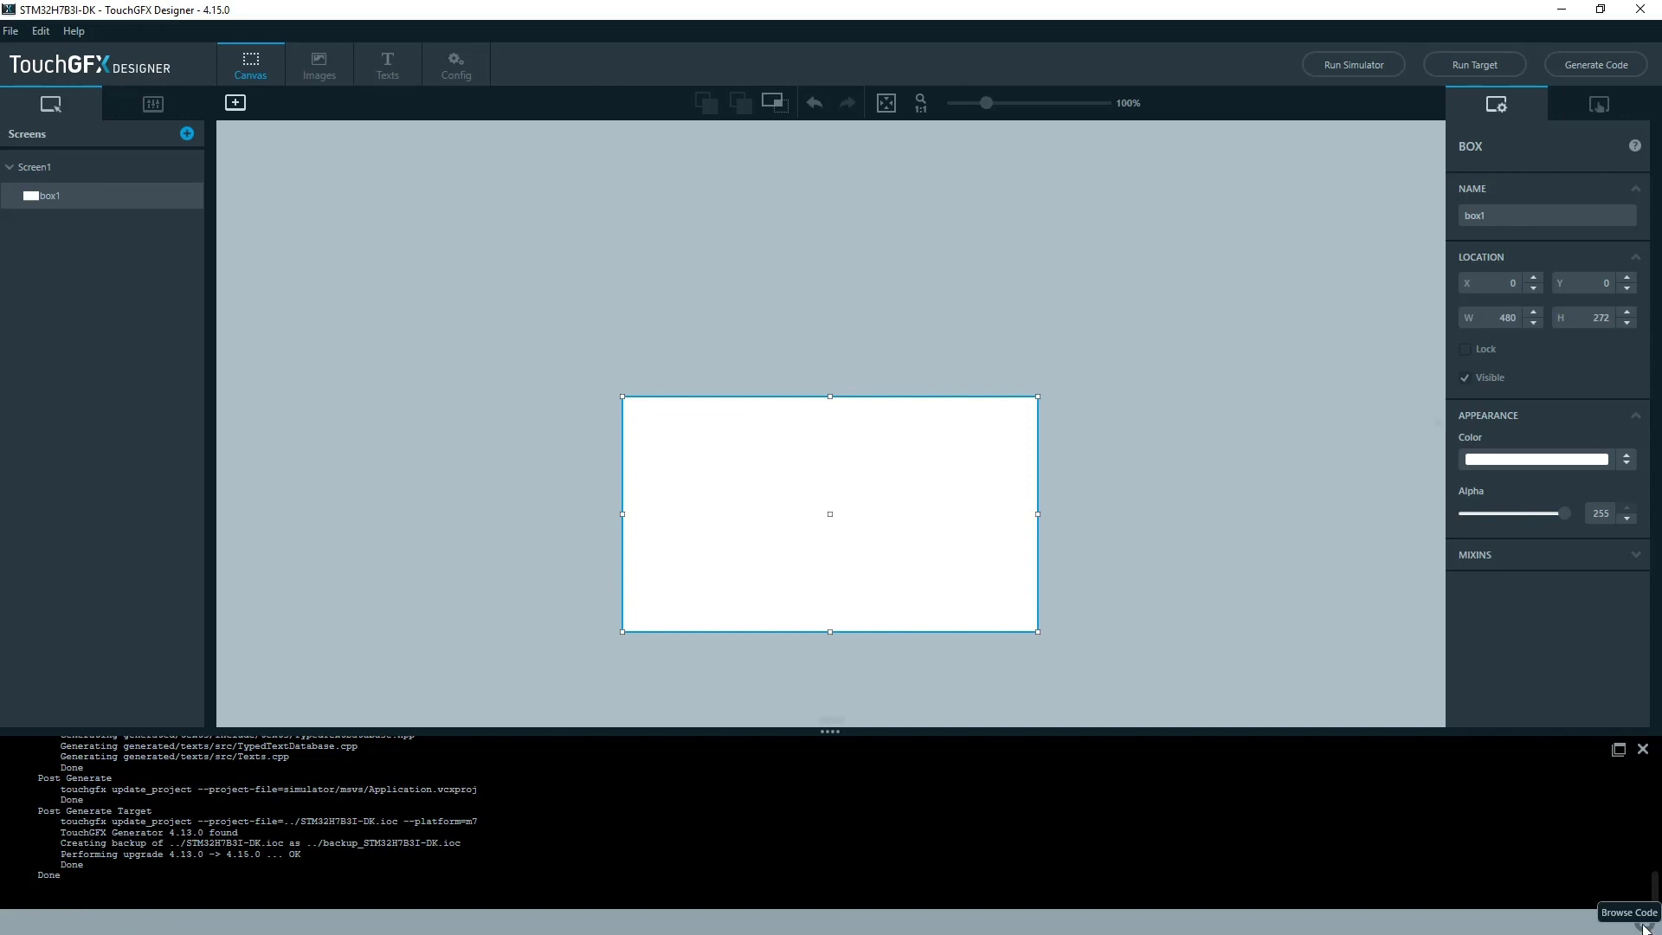
left_click(1648, 925)
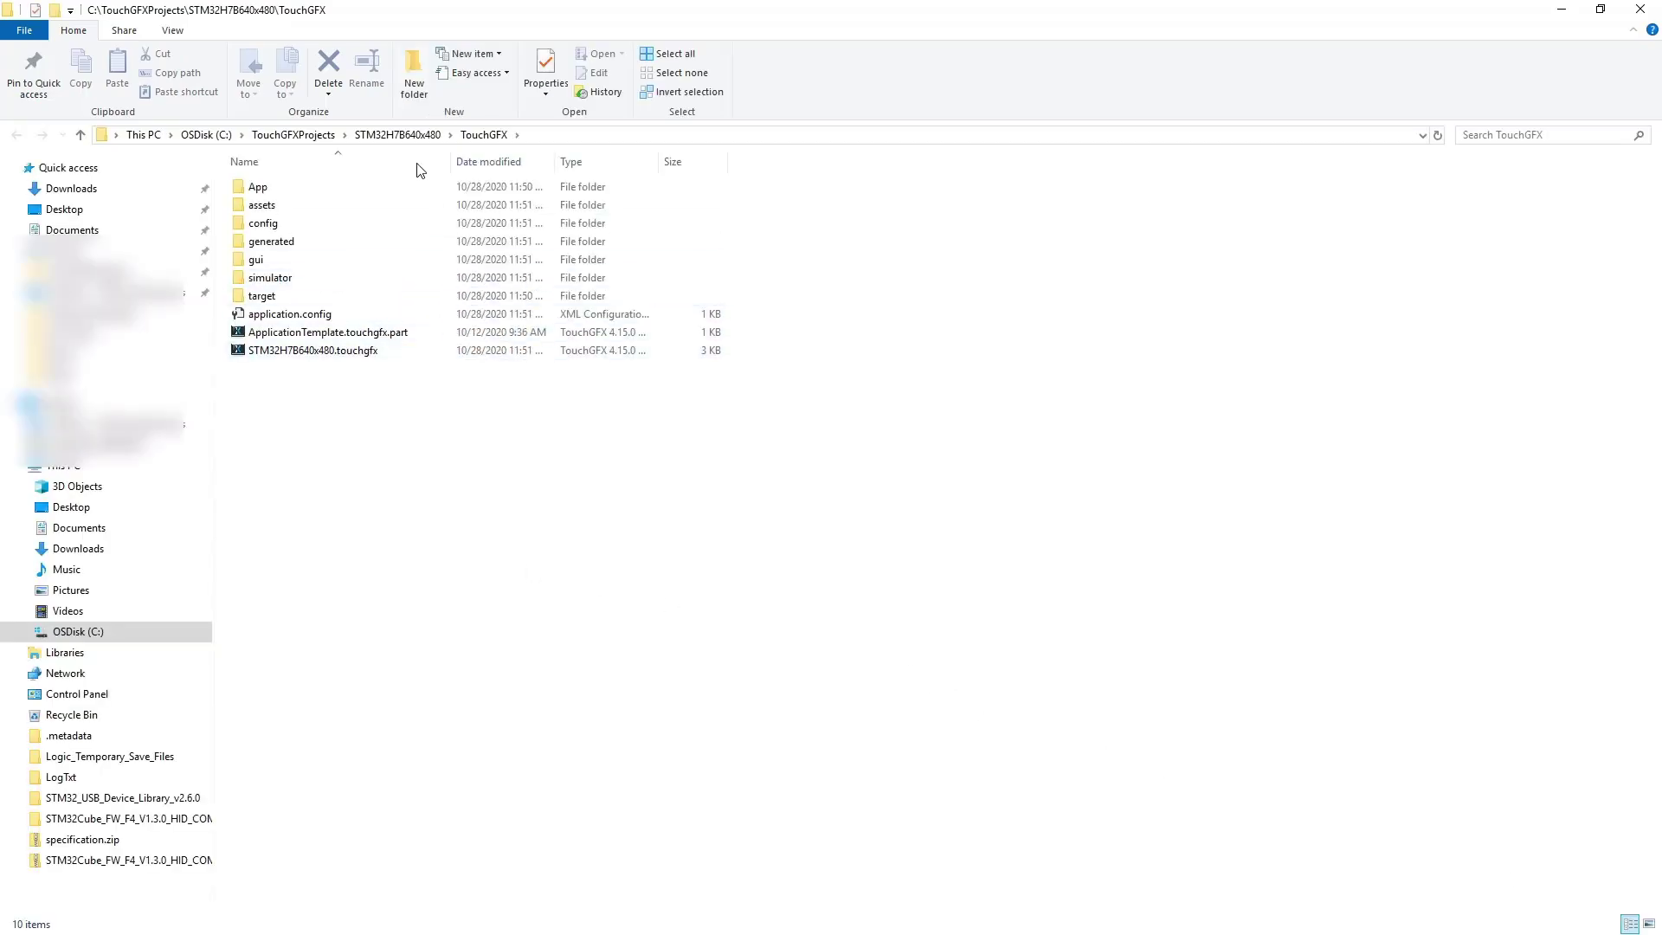
left_click(388, 140)
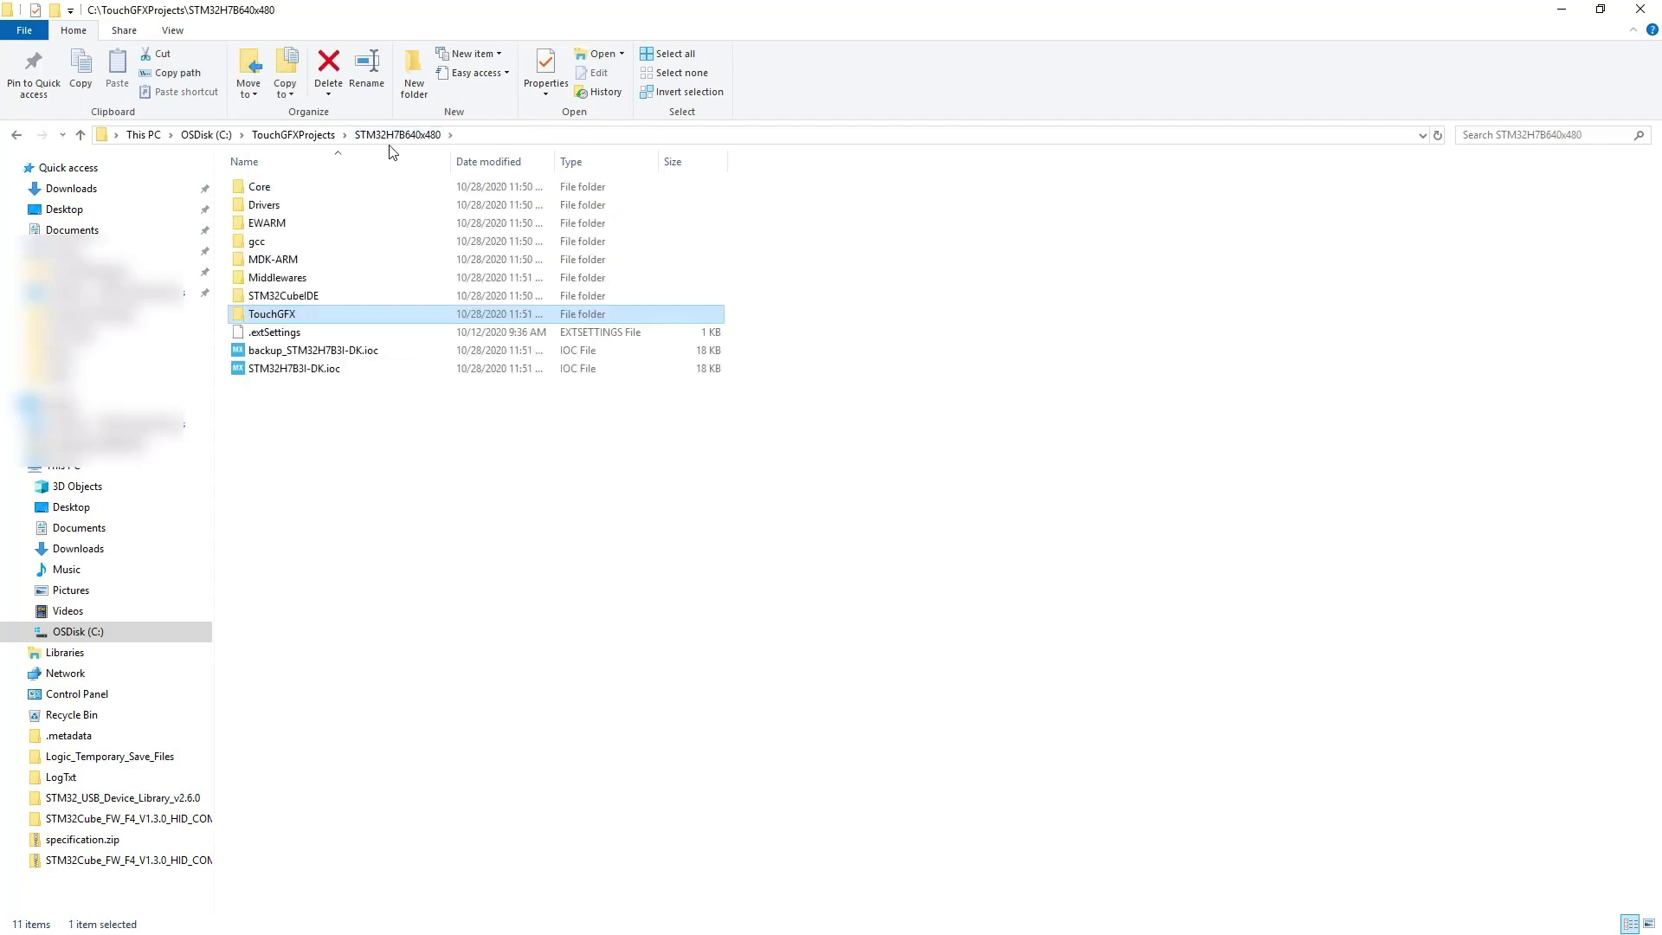
left_click(326, 371)
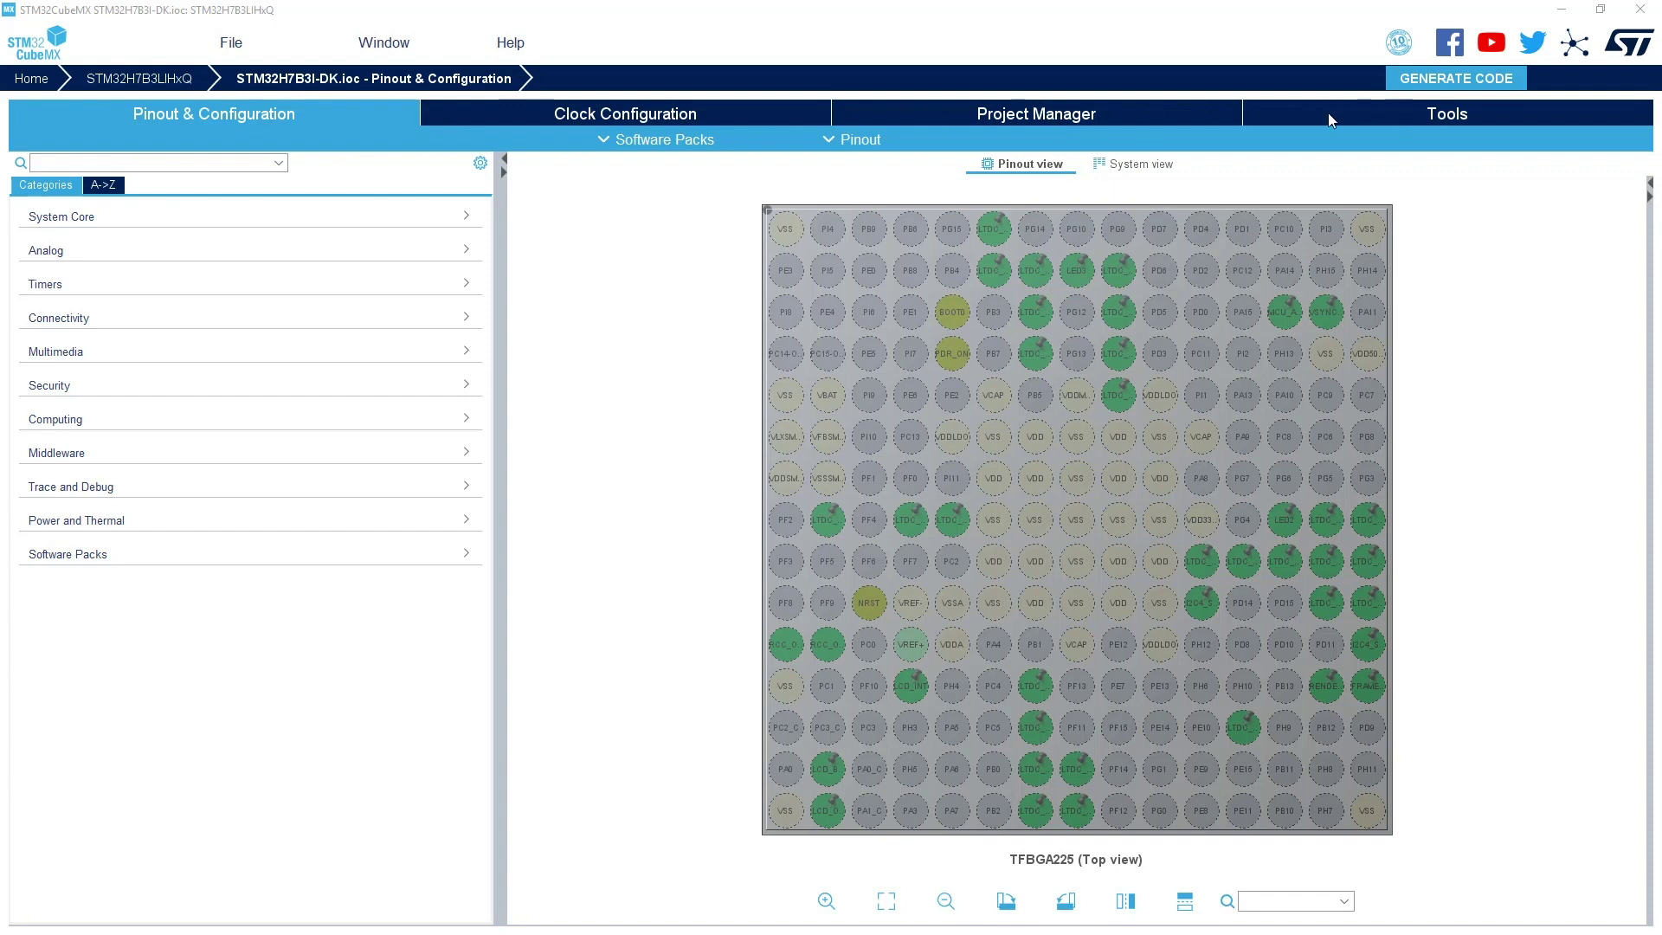
Step: In the clock configuration, set the PLL3 input divider DIVM3 to /2
left_click(715, 114)
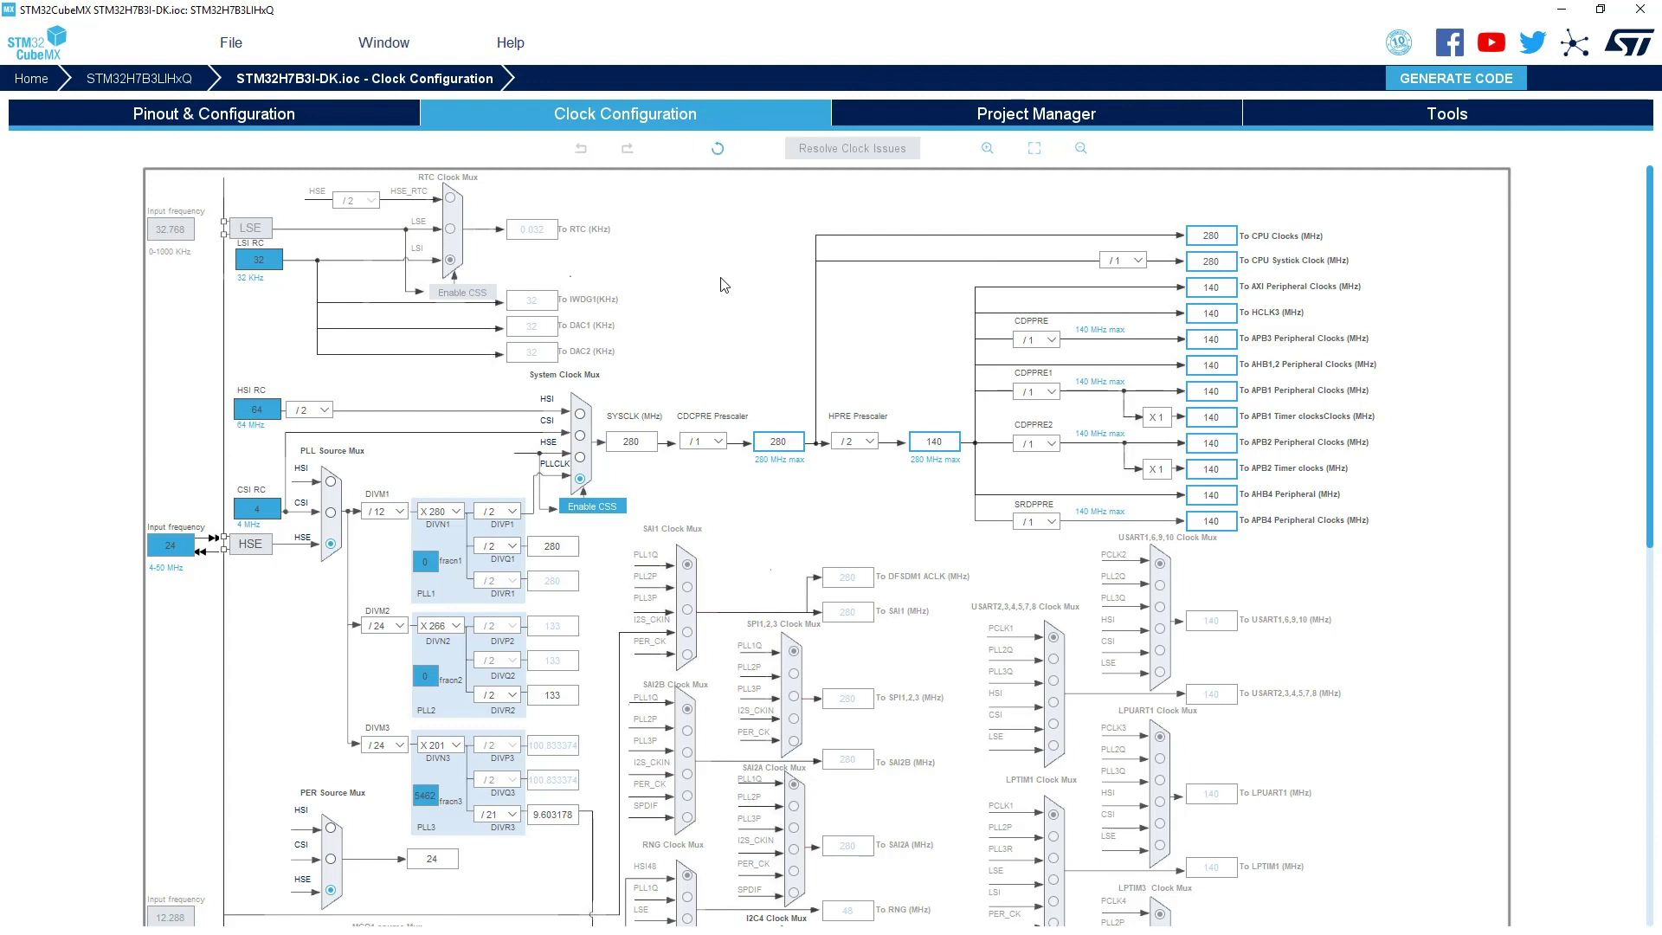
scroll(724, 284, "down", 1)
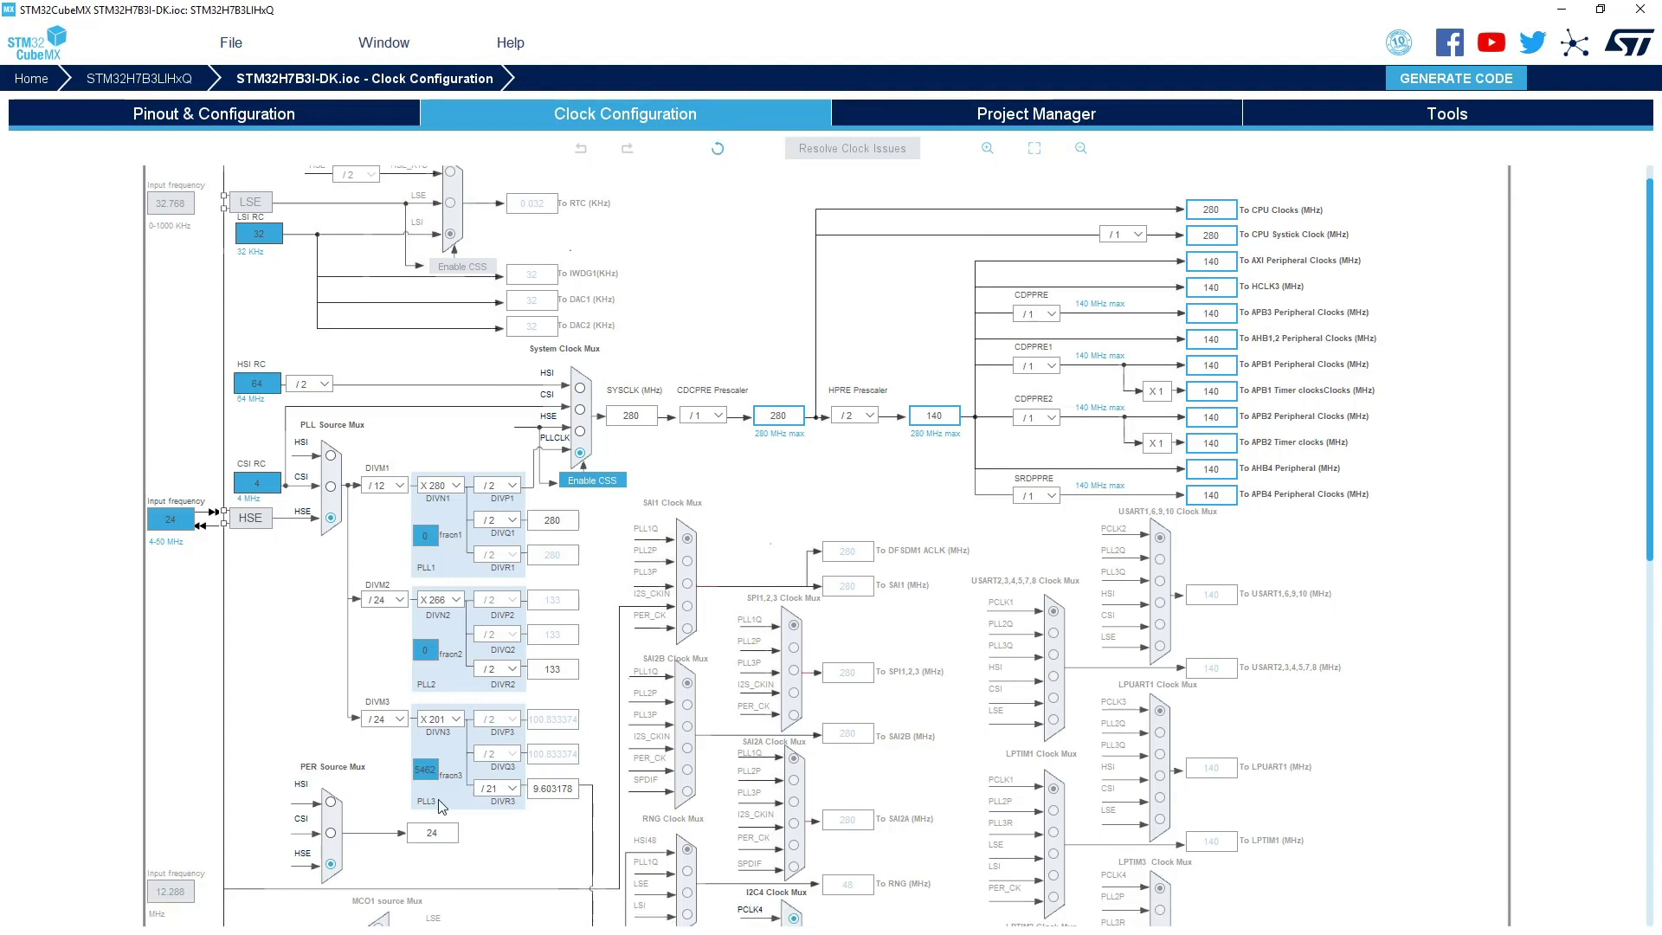
scroll(442, 807, "down", 1)
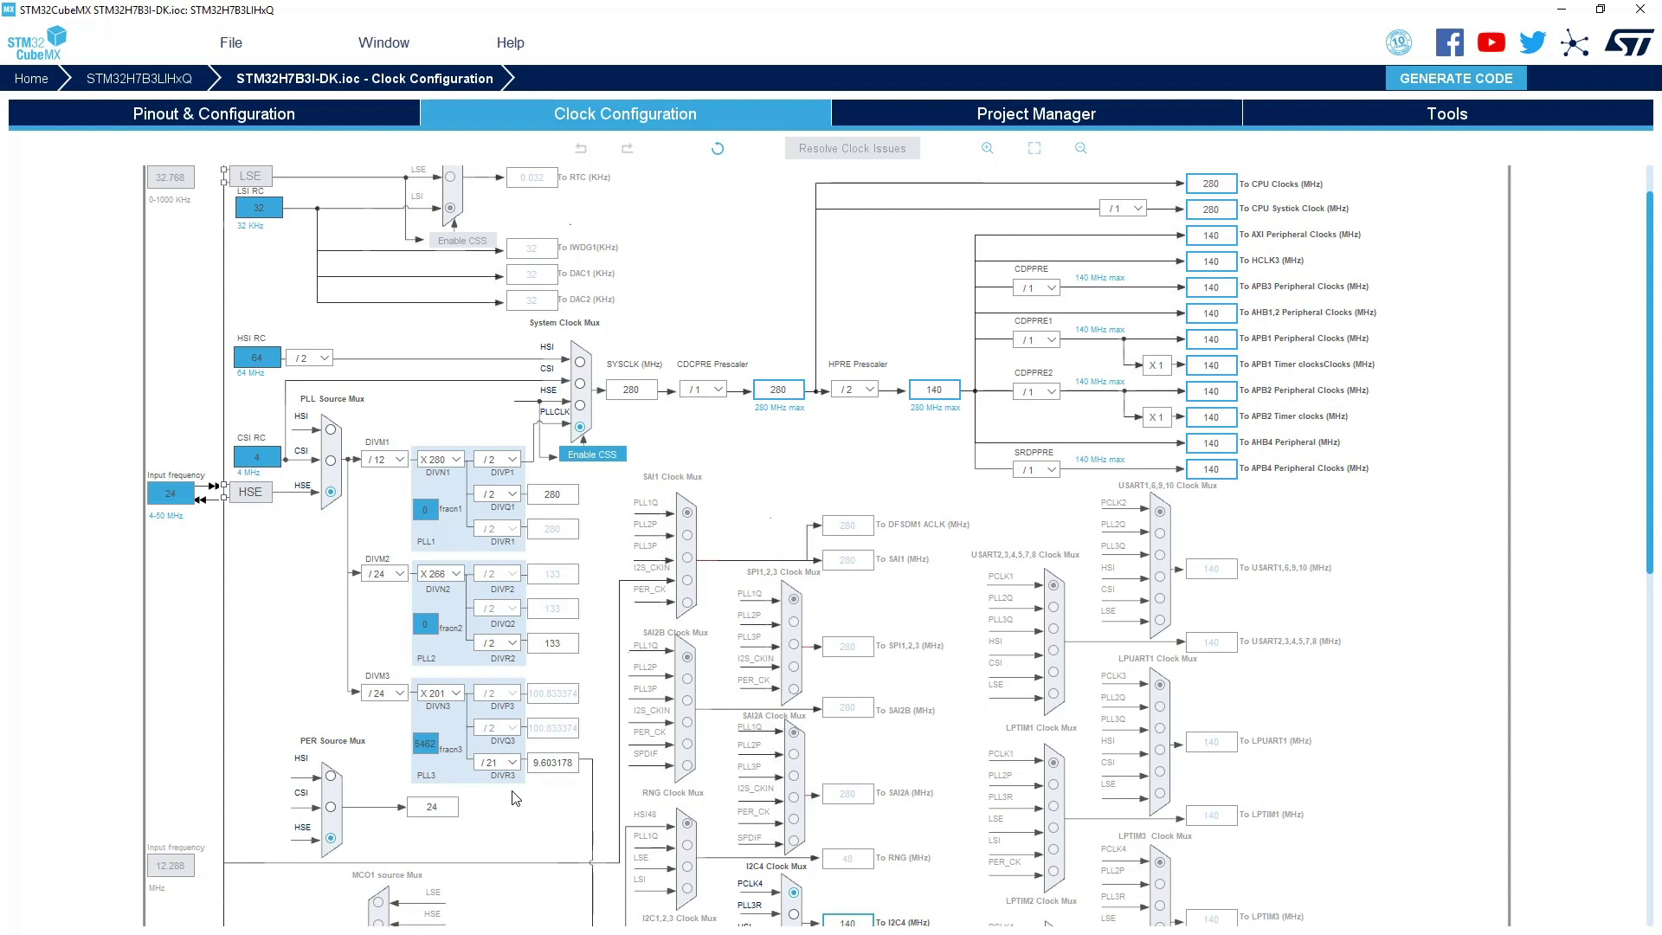
scroll(515, 798, "down", 1)
scroll(517, 798, "down", 5)
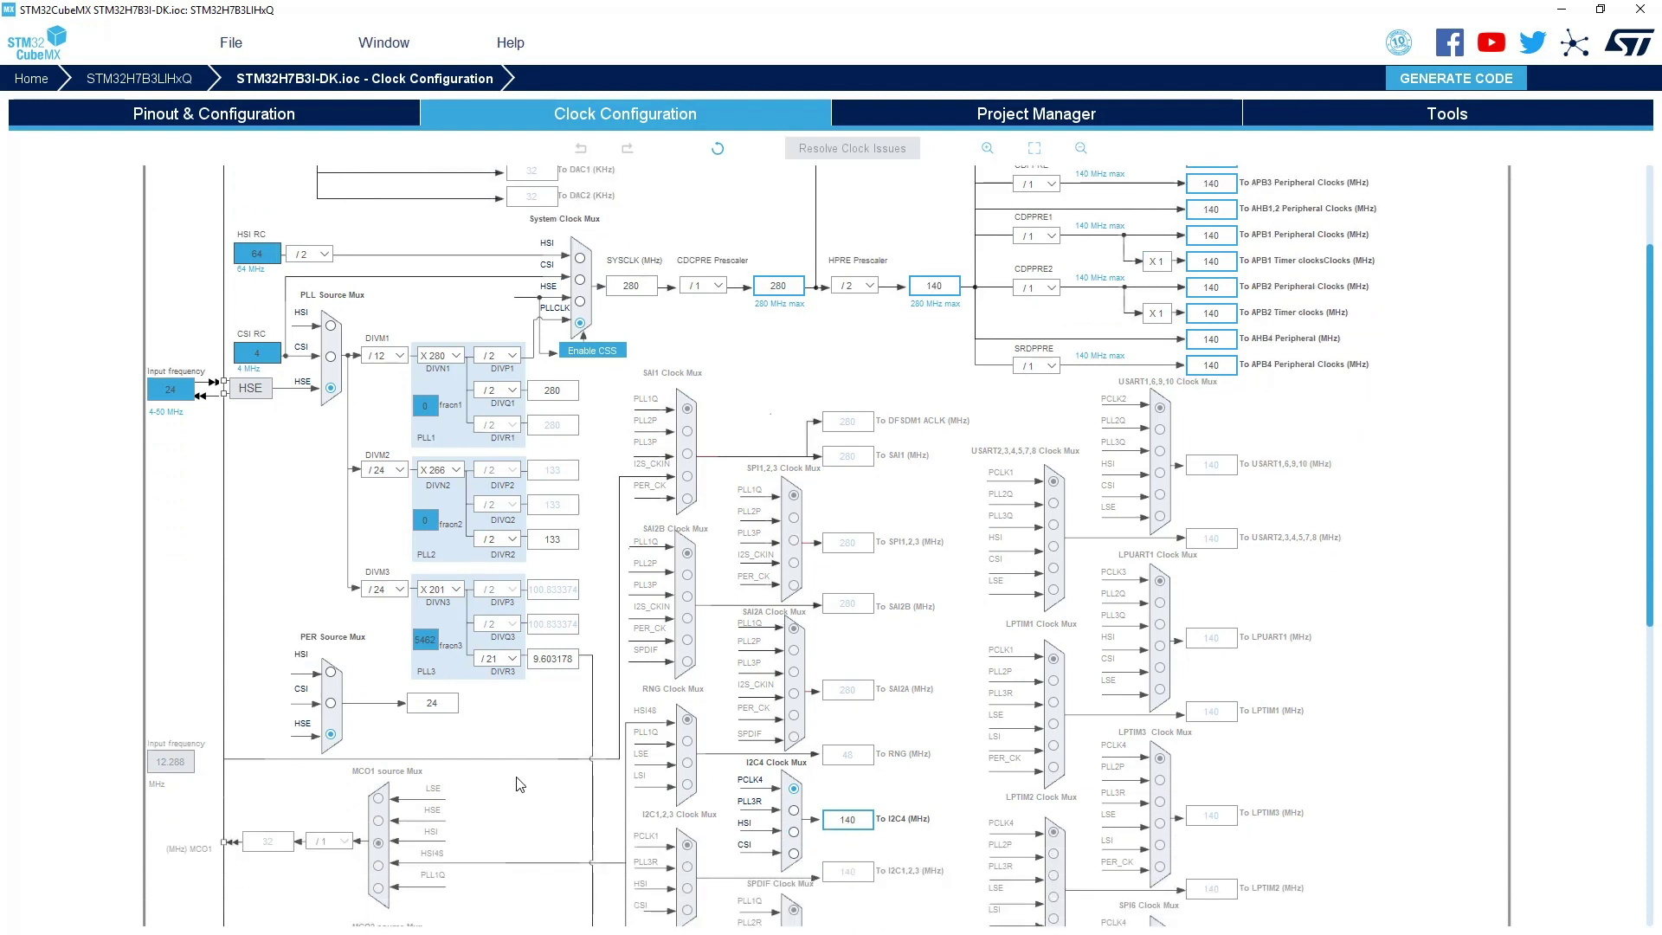
scroll(517, 782, "down", 10)
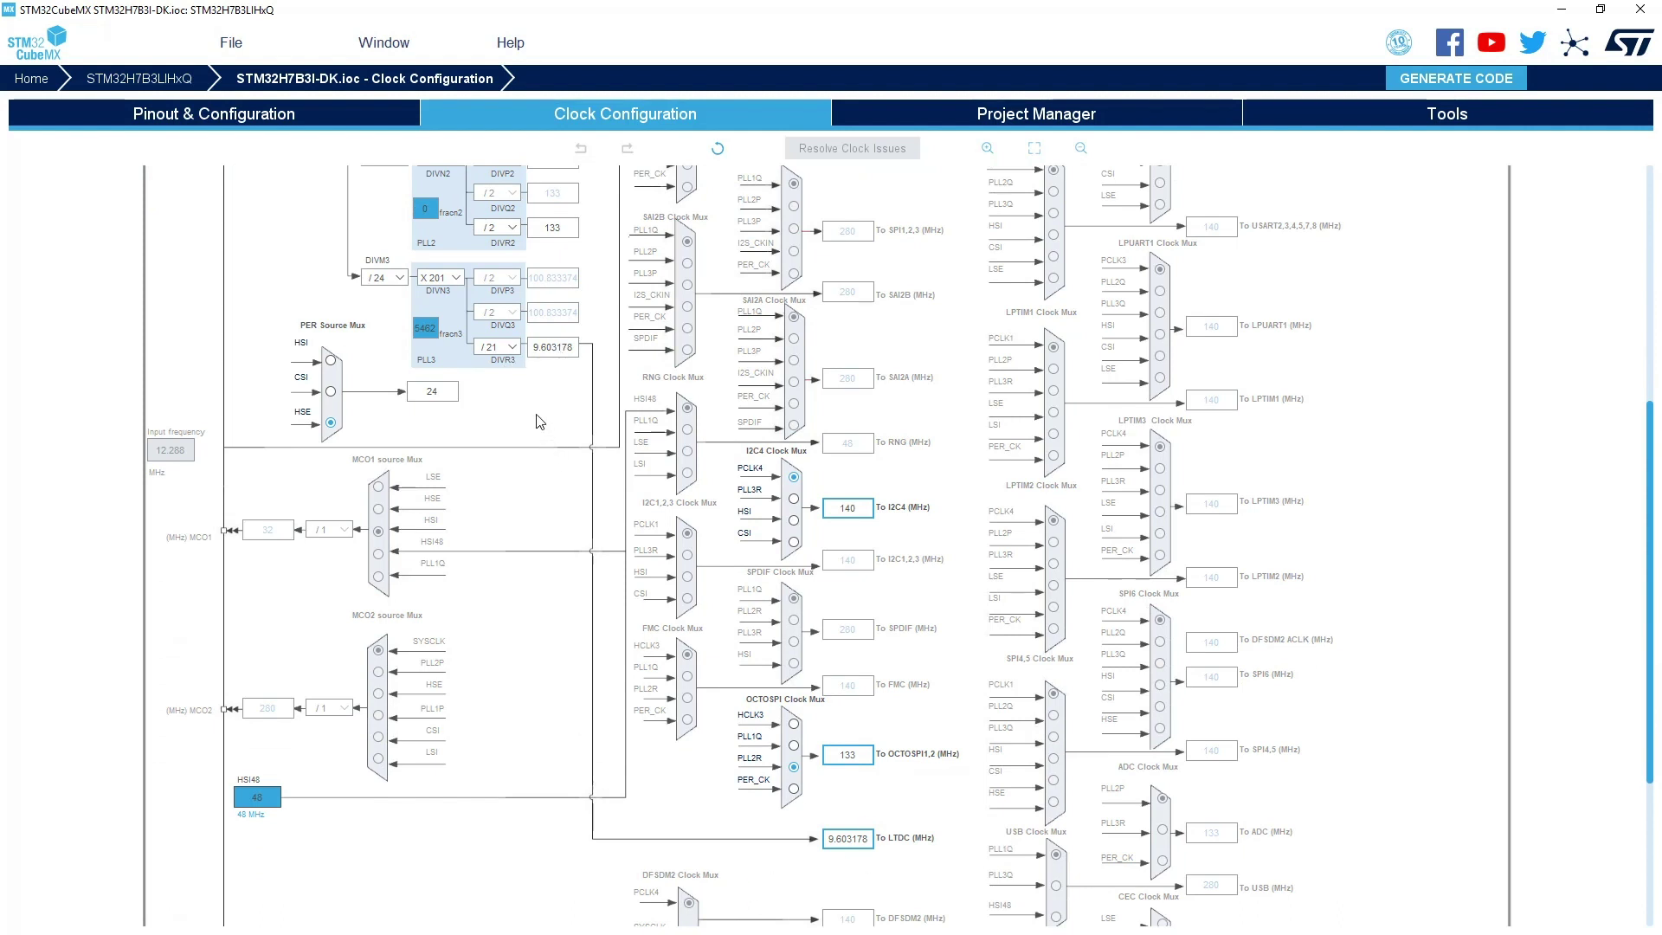
scroll(540, 421, "up", 2)
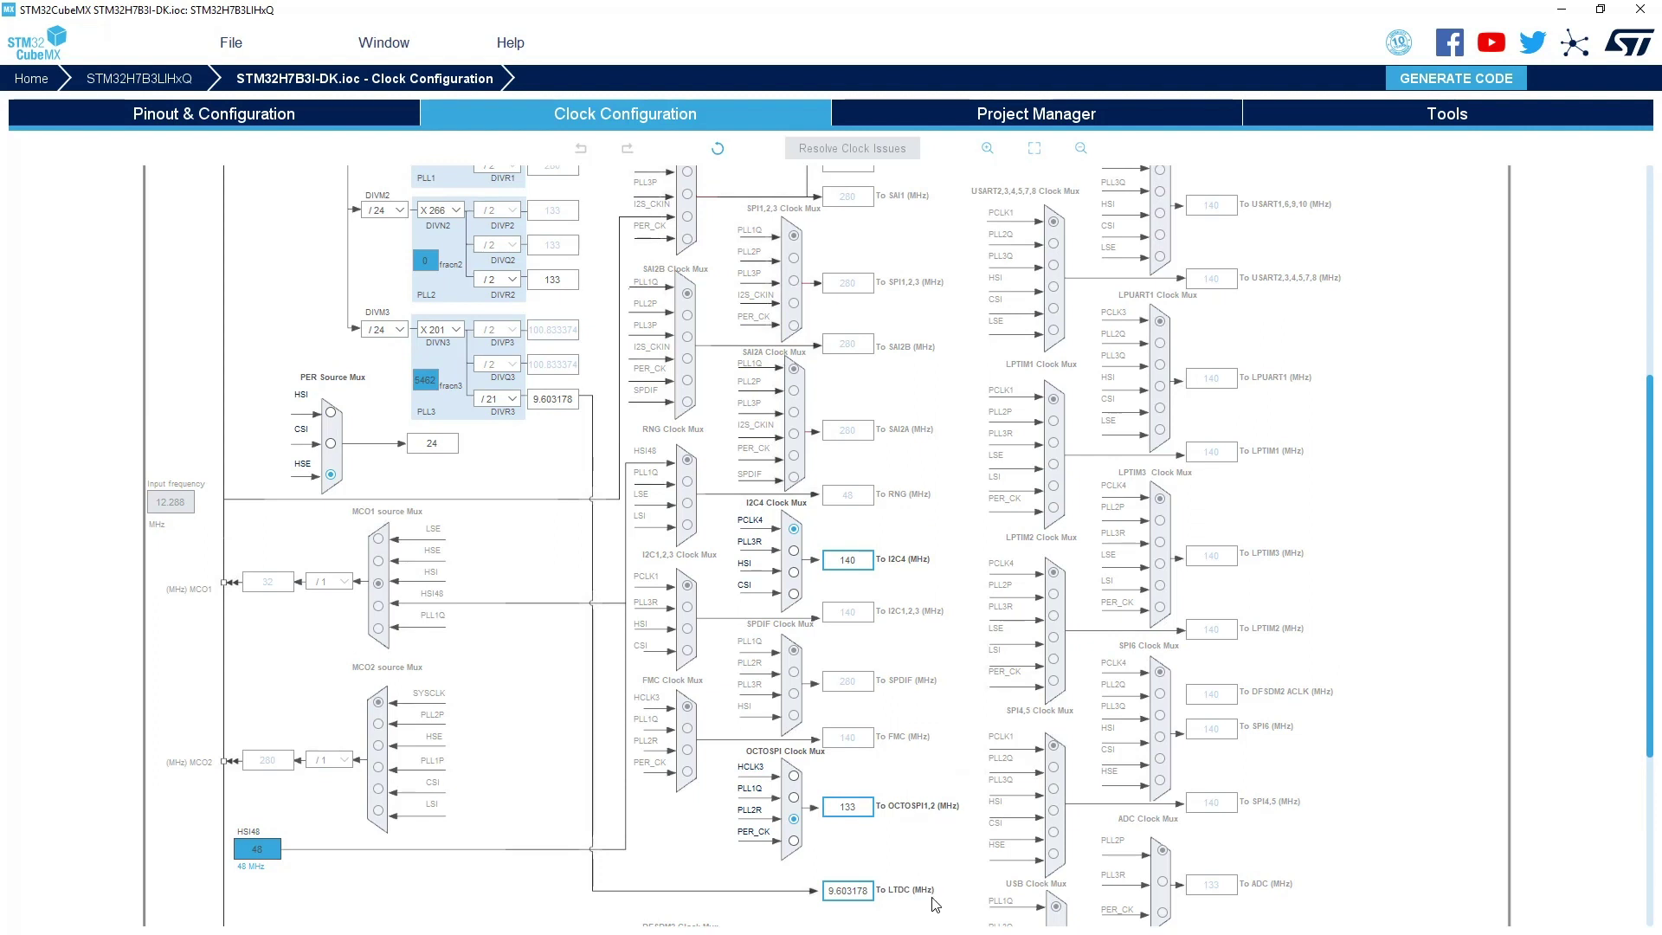
left_click(390, 336)
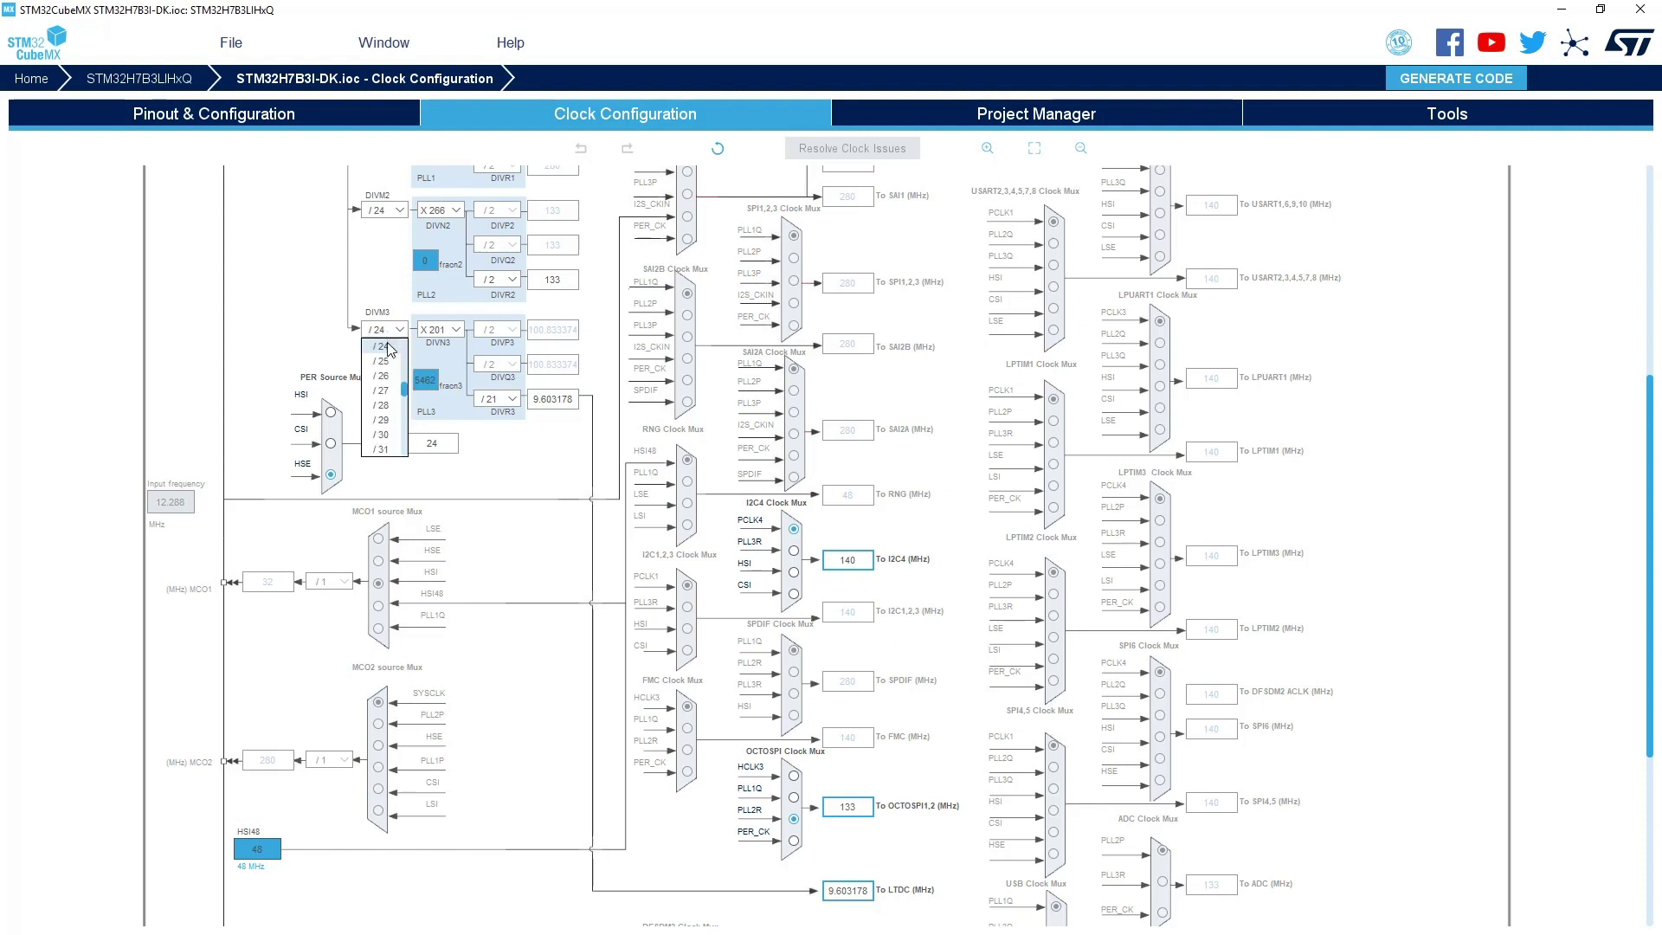
scroll(389, 360, "up", 7)
scroll(387, 372, "up", 1)
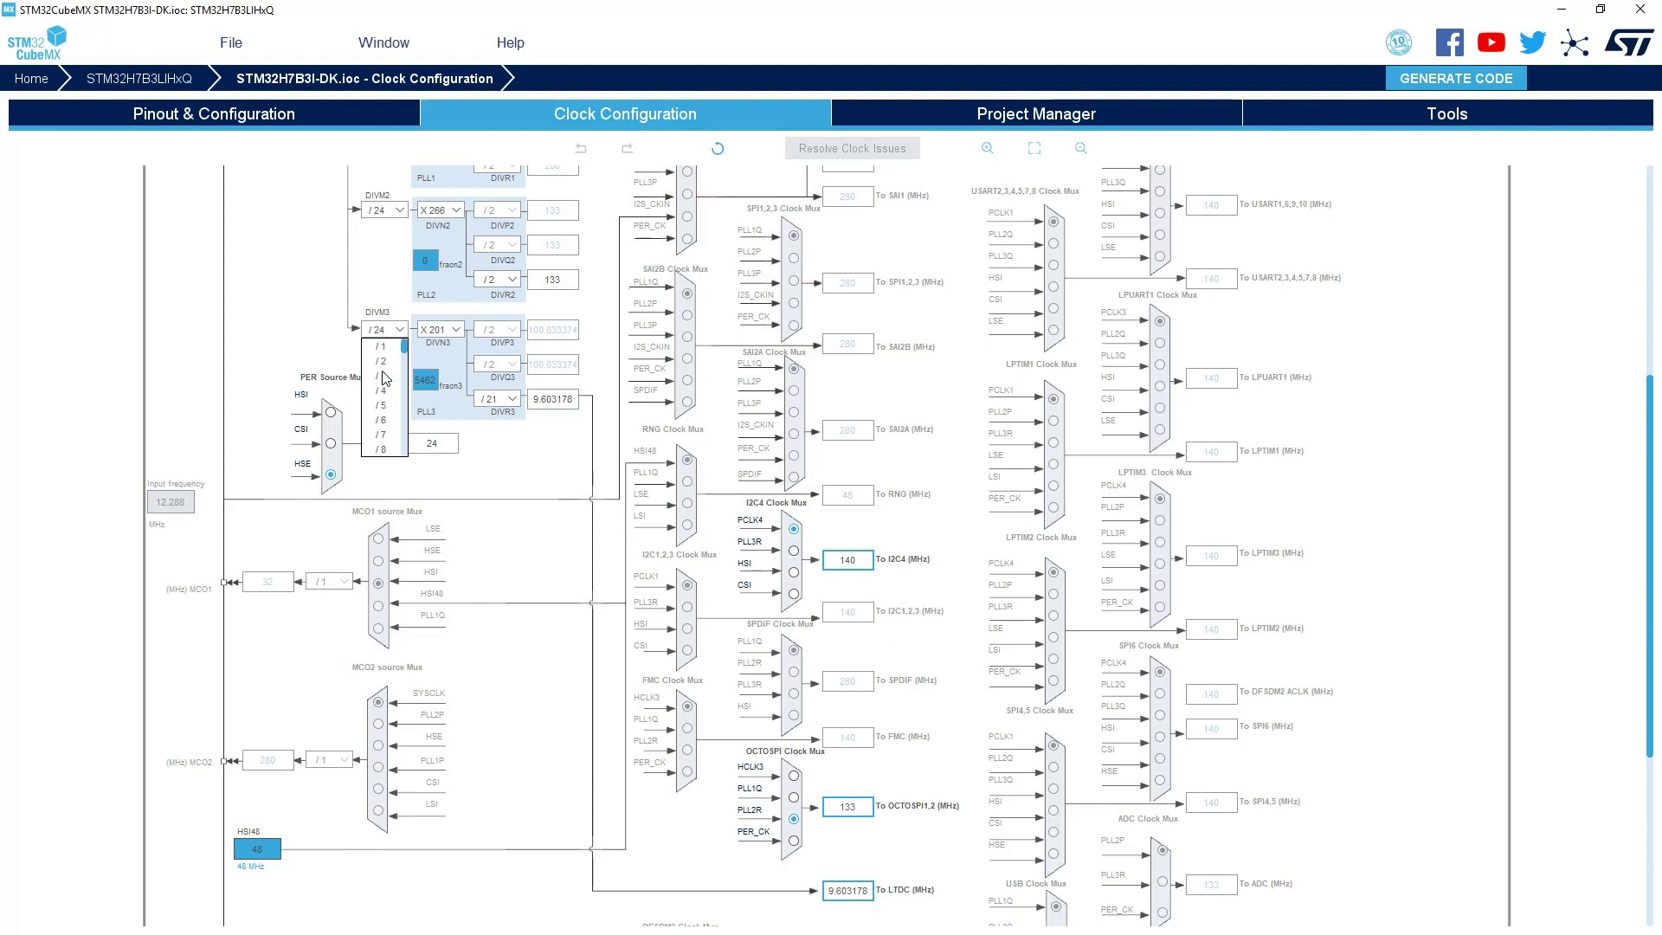
left_click(383, 362)
Step: Set the PLL3 multiplier DIVN3 to X 31
left_click(441, 333)
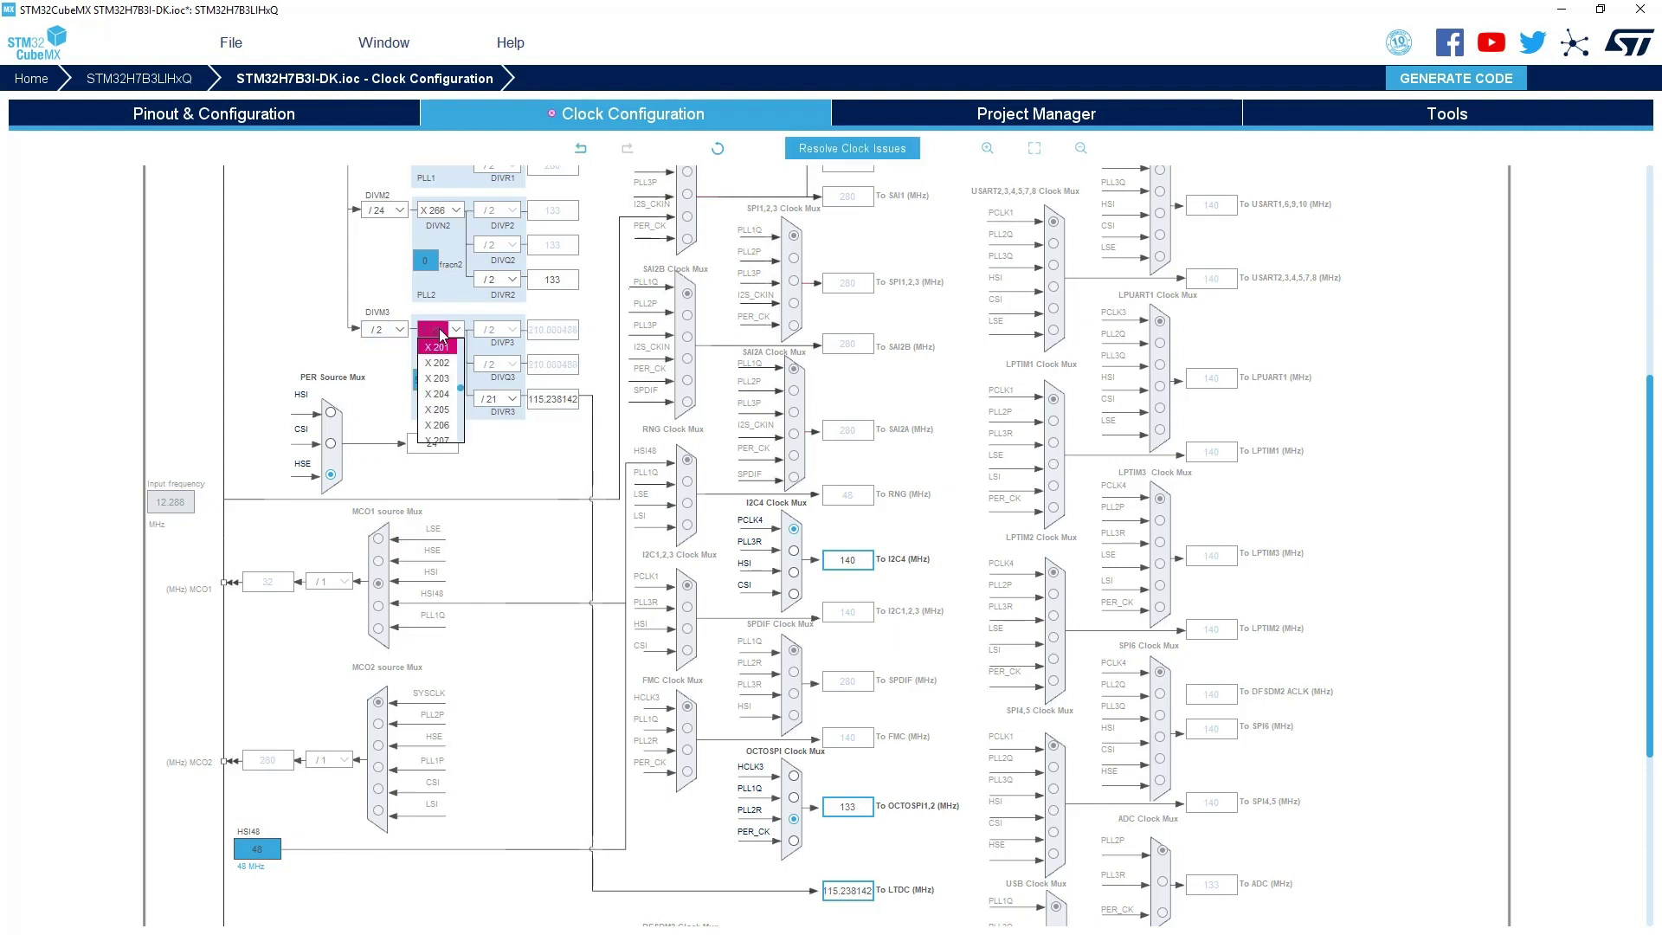
scroll(437, 368, "up", 3)
scroll(436, 368, "up", 7)
scroll(457, 366, "up", 18)
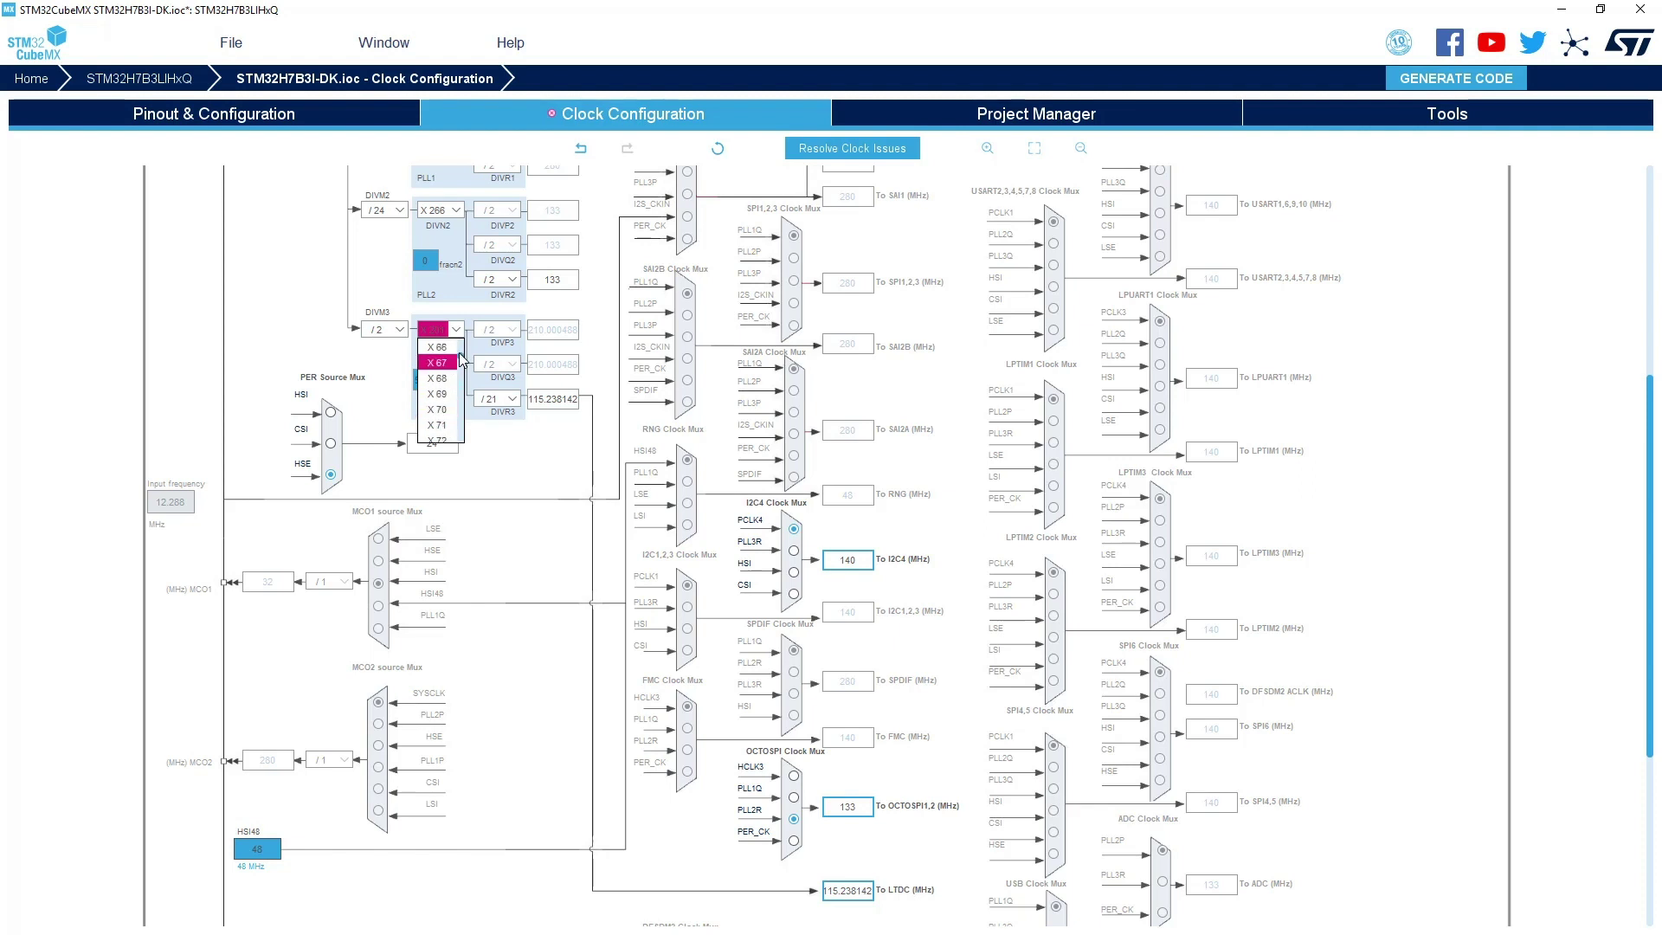
scroll(464, 356, "up", 2)
scroll(464, 351, "up", 7)
scroll(464, 347, "up", 6)
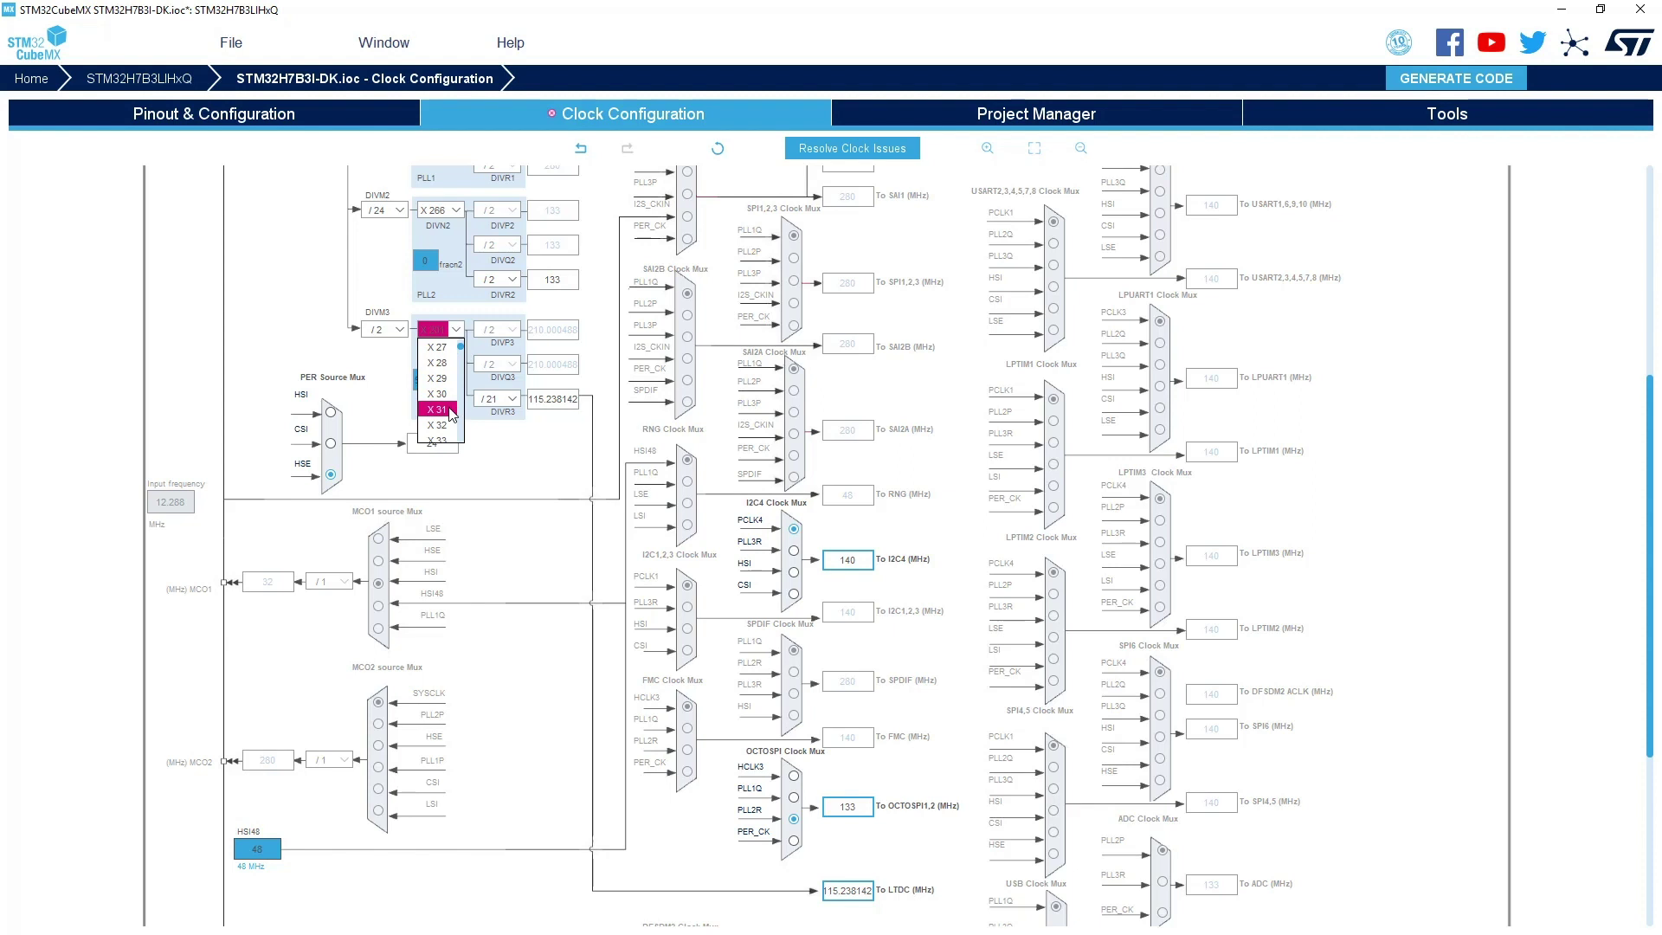
left_click(459, 414)
Step: Set the PLL3 output divider DIVR3 to /15 and the fractional value fracn3 to 3040
left_click(500, 399)
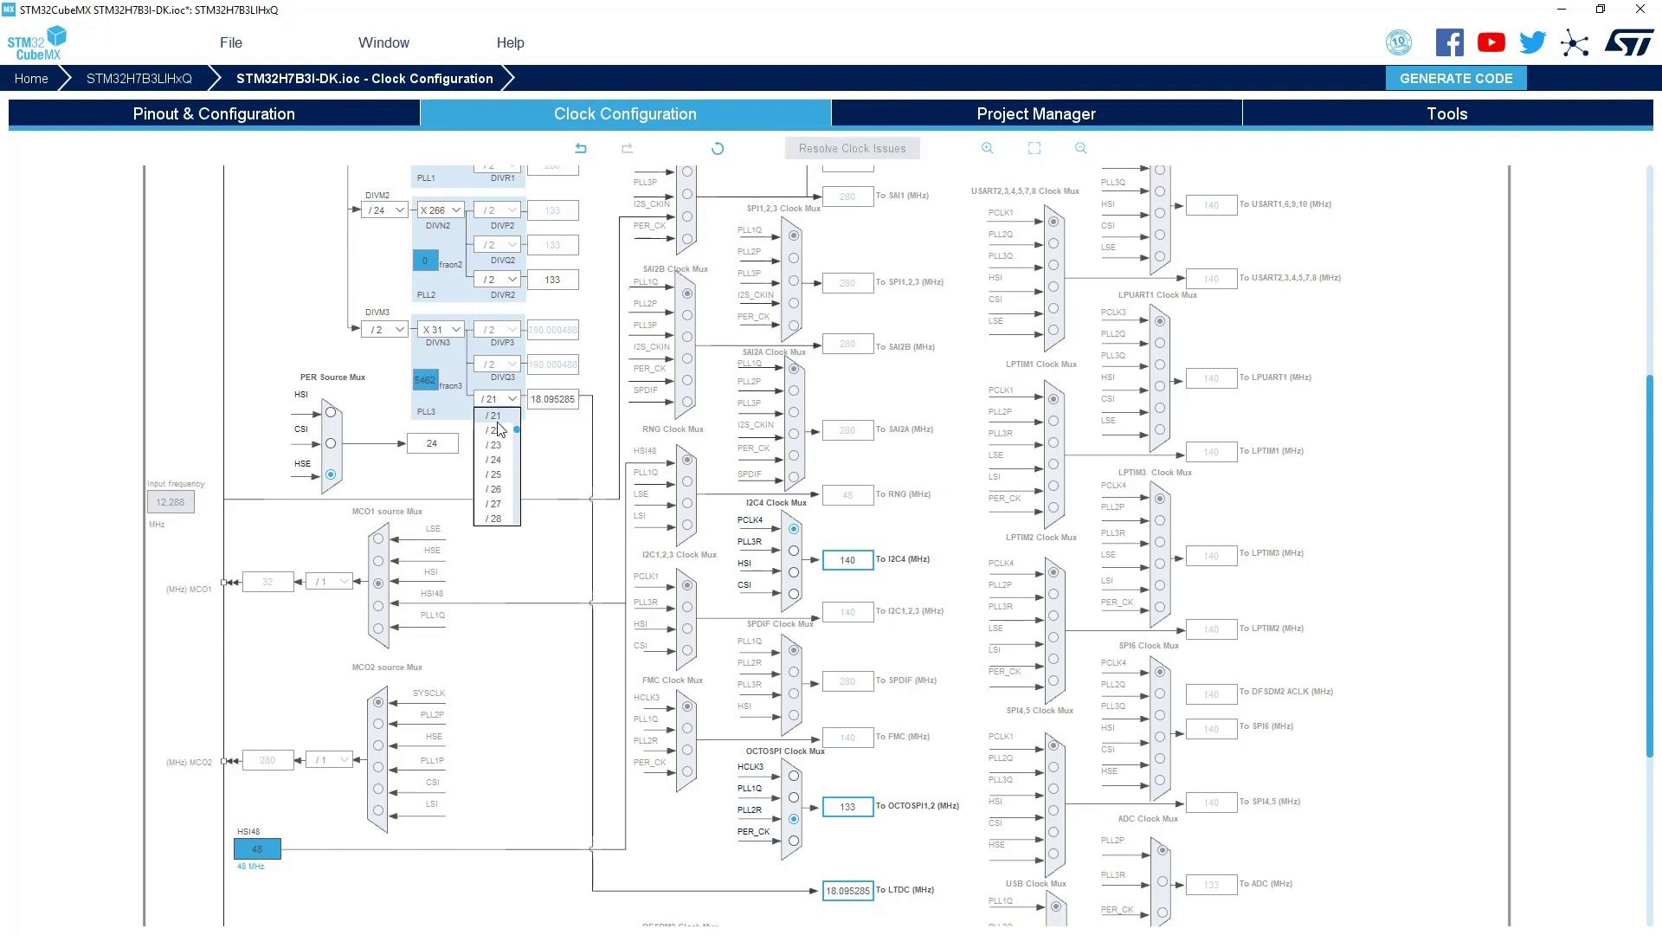
scroll(498, 467, "up", 6)
left_click(494, 415)
left_click(430, 382)
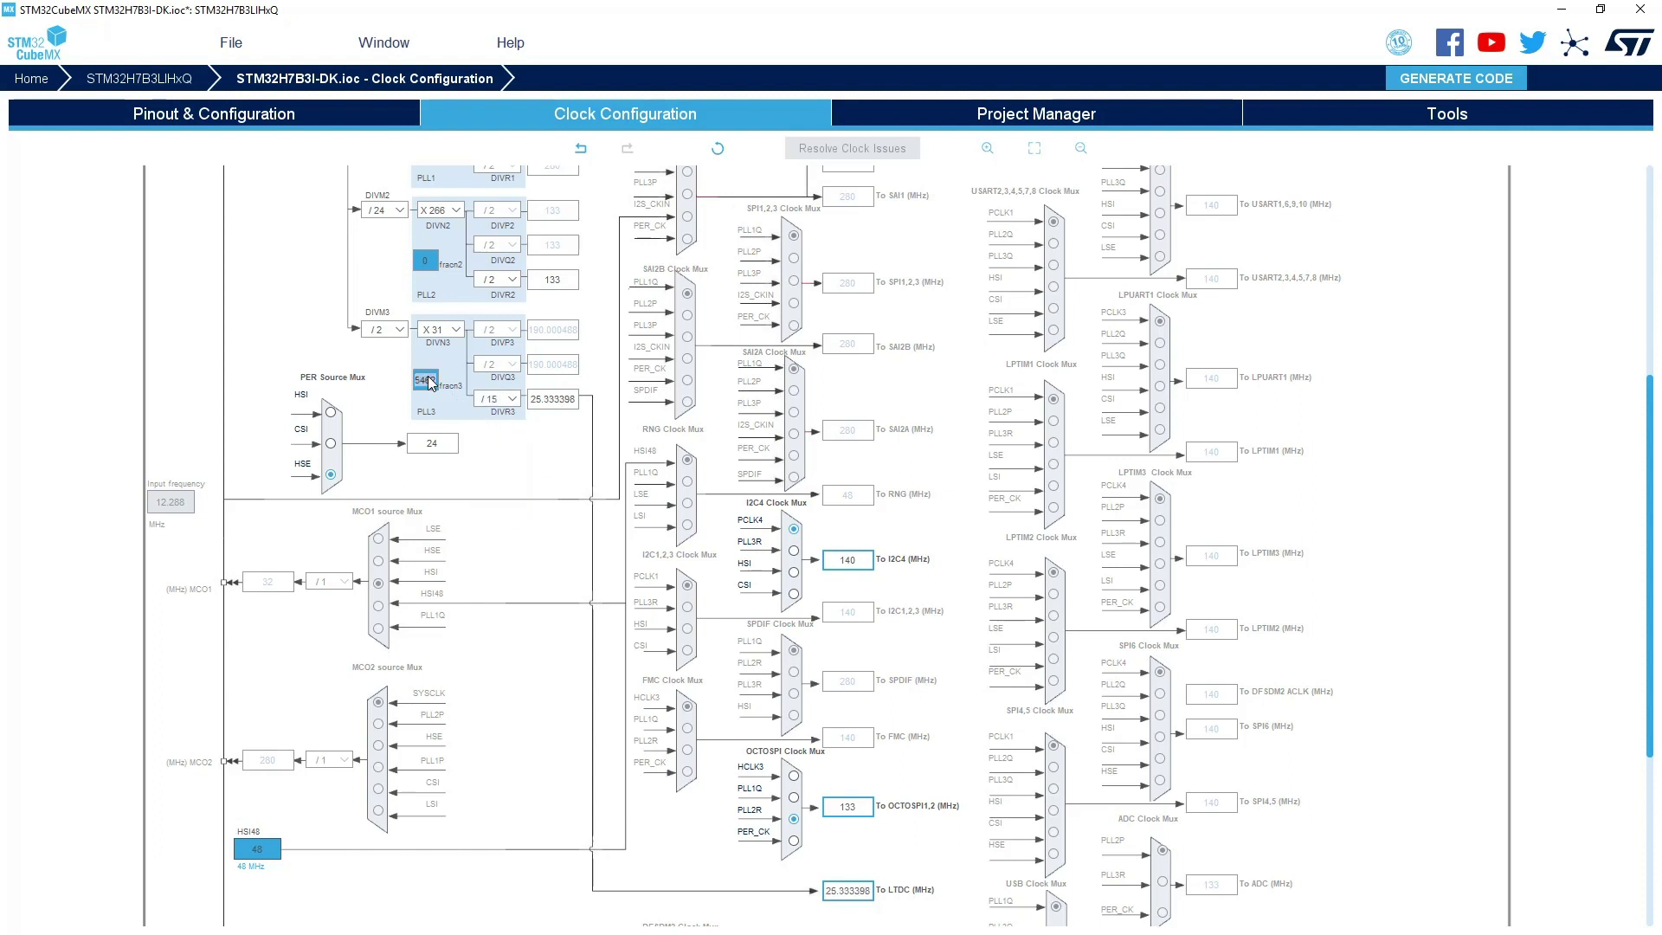
type("3040")
key("Return")
Step: Set the display type of the LTDC multimedia peripheral to RGB565 (16 bits) and enlarge its configuration area
left_click(141, 124)
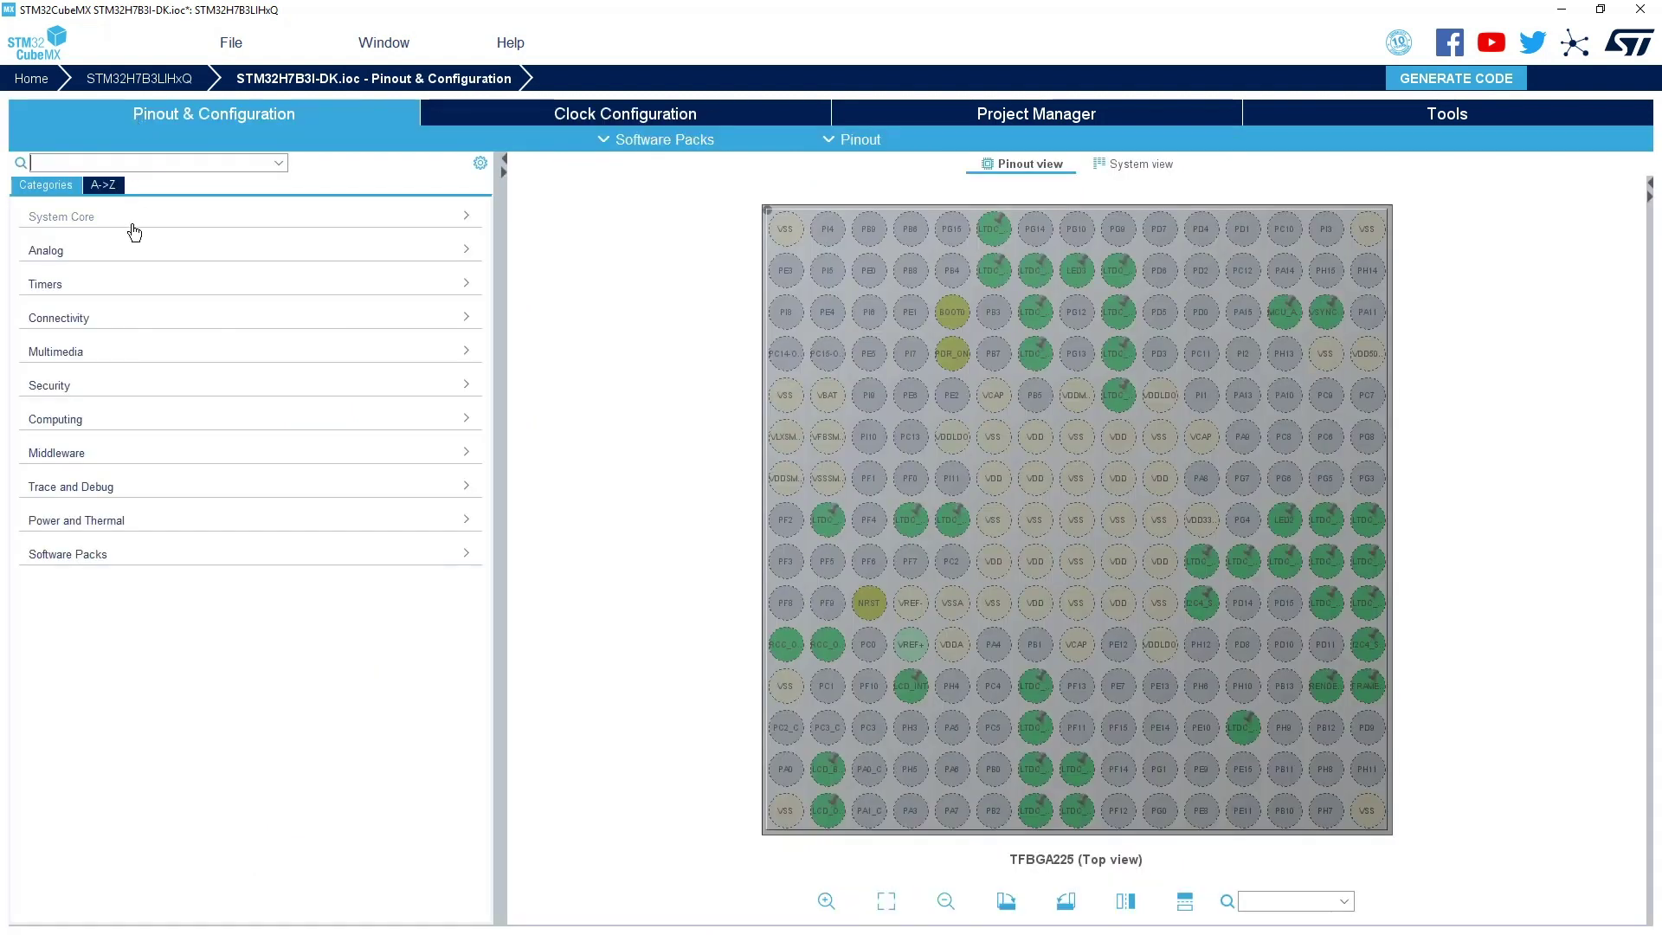
left_click(94, 358)
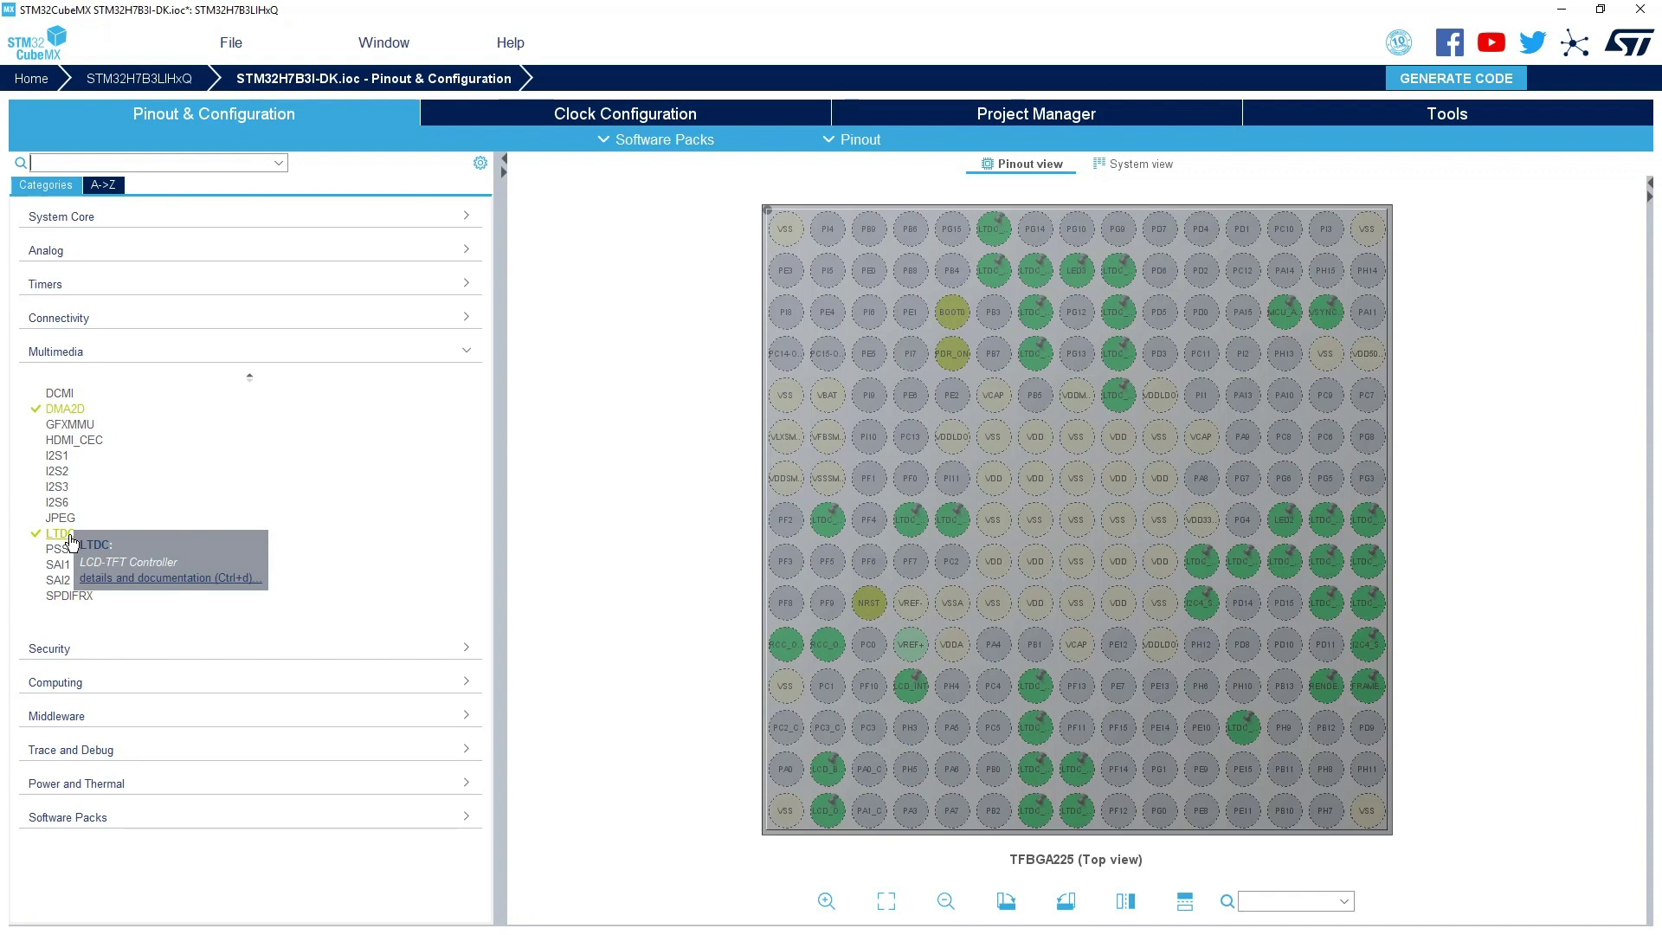
left_click(75, 536)
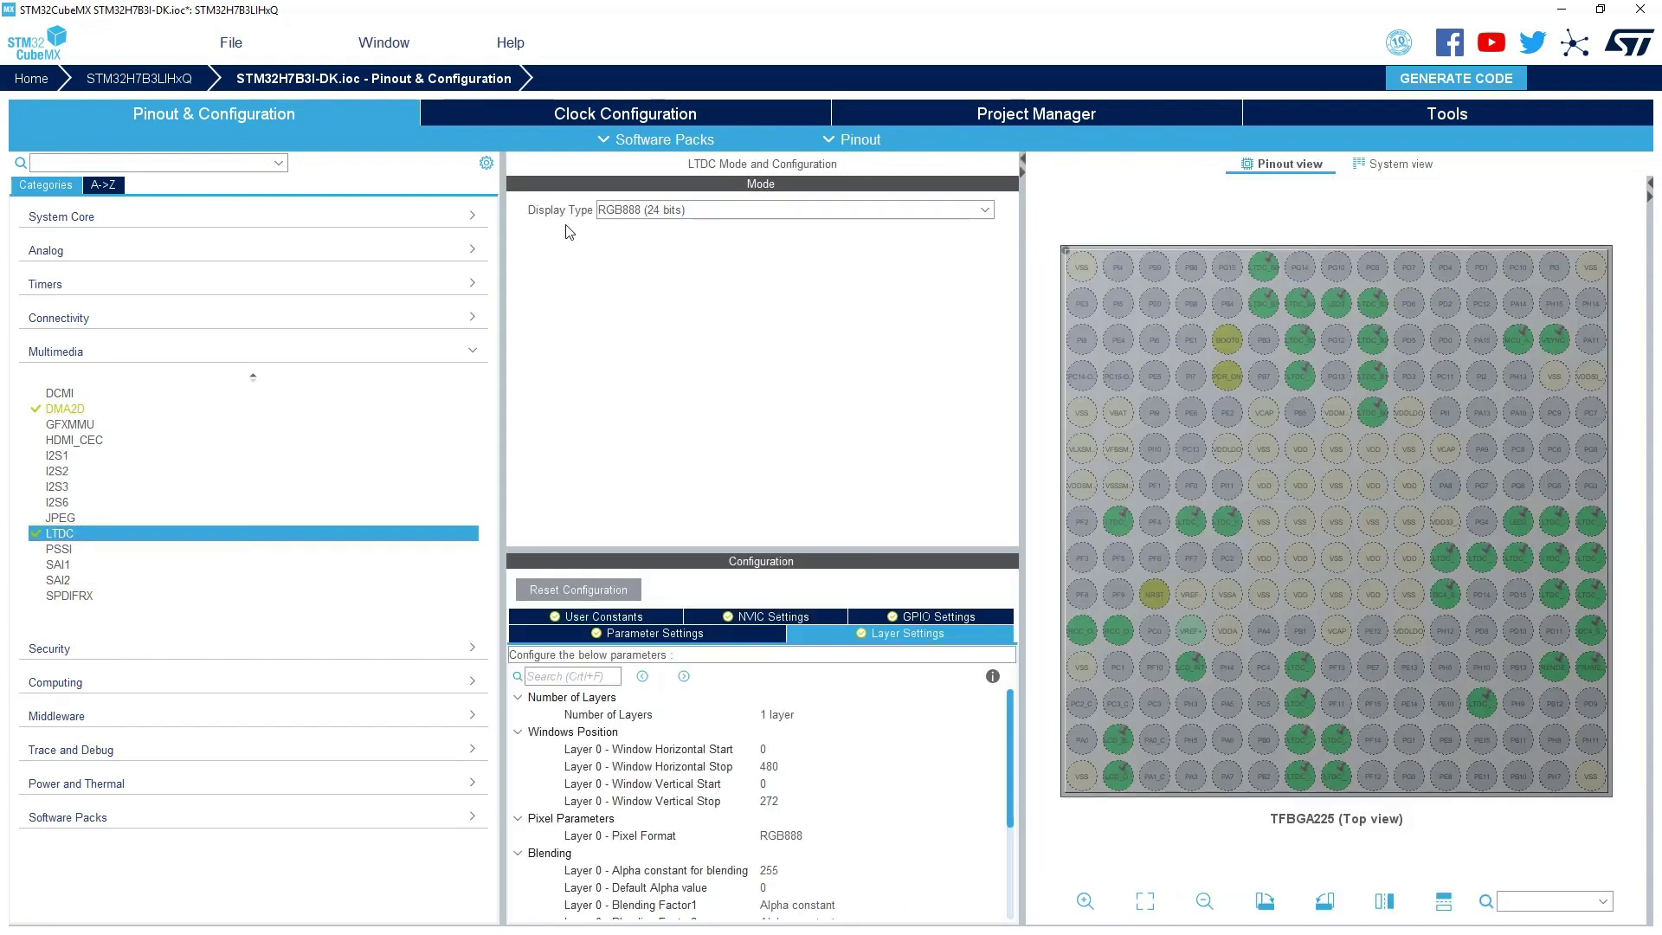
left_click(668, 218)
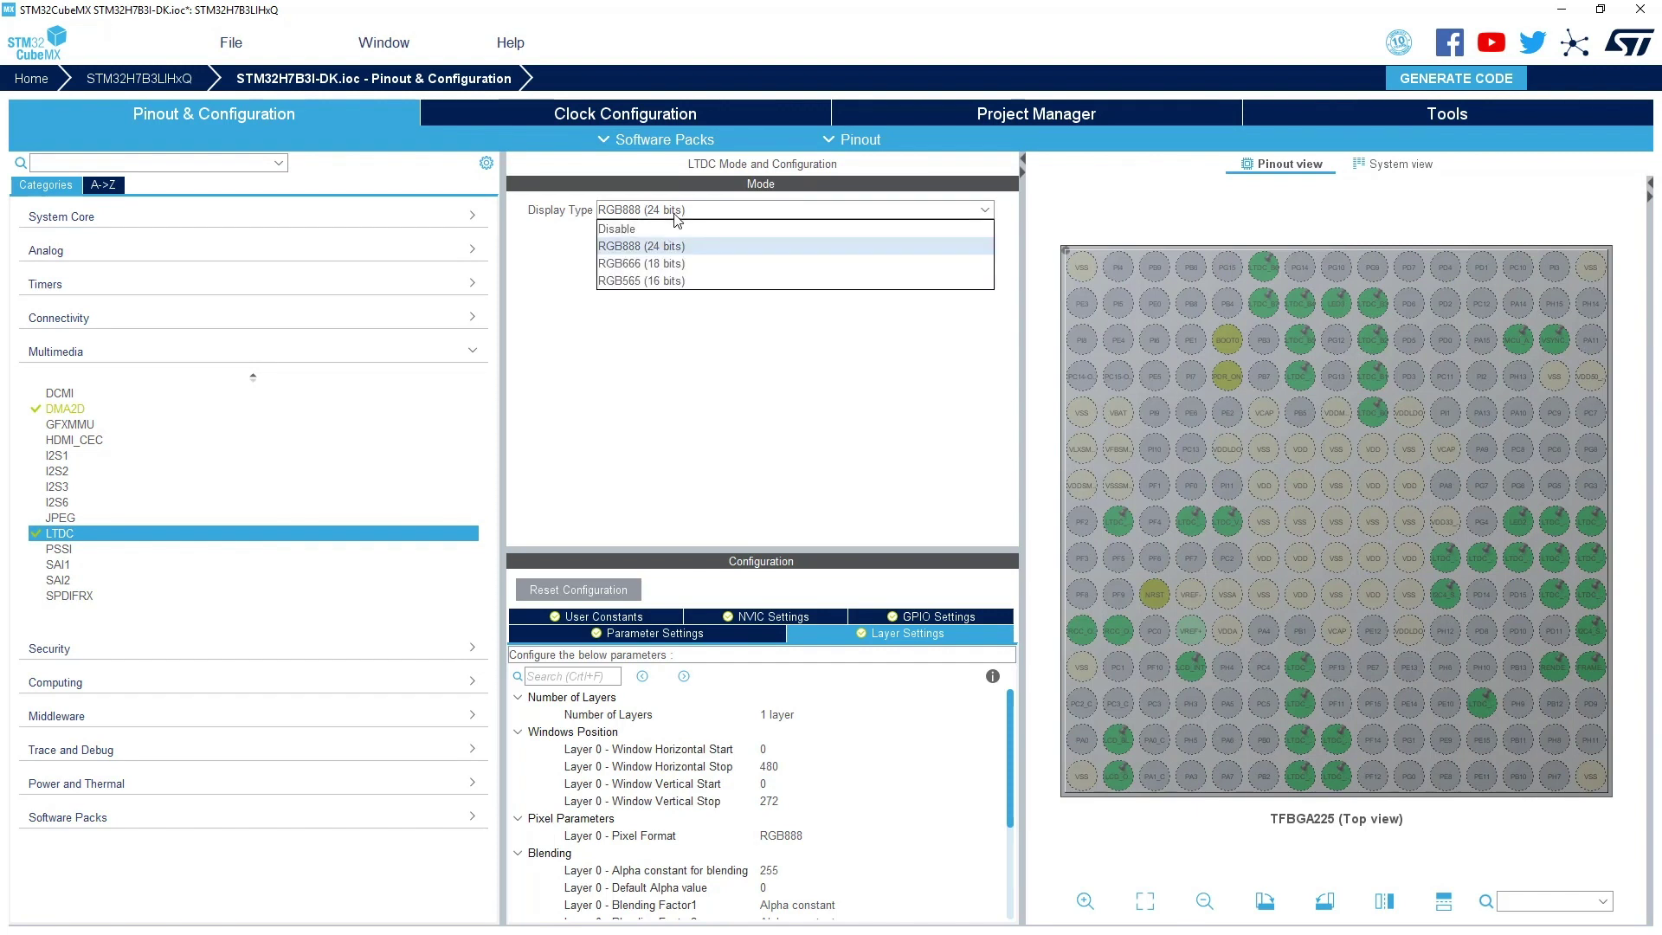
left_click(678, 284)
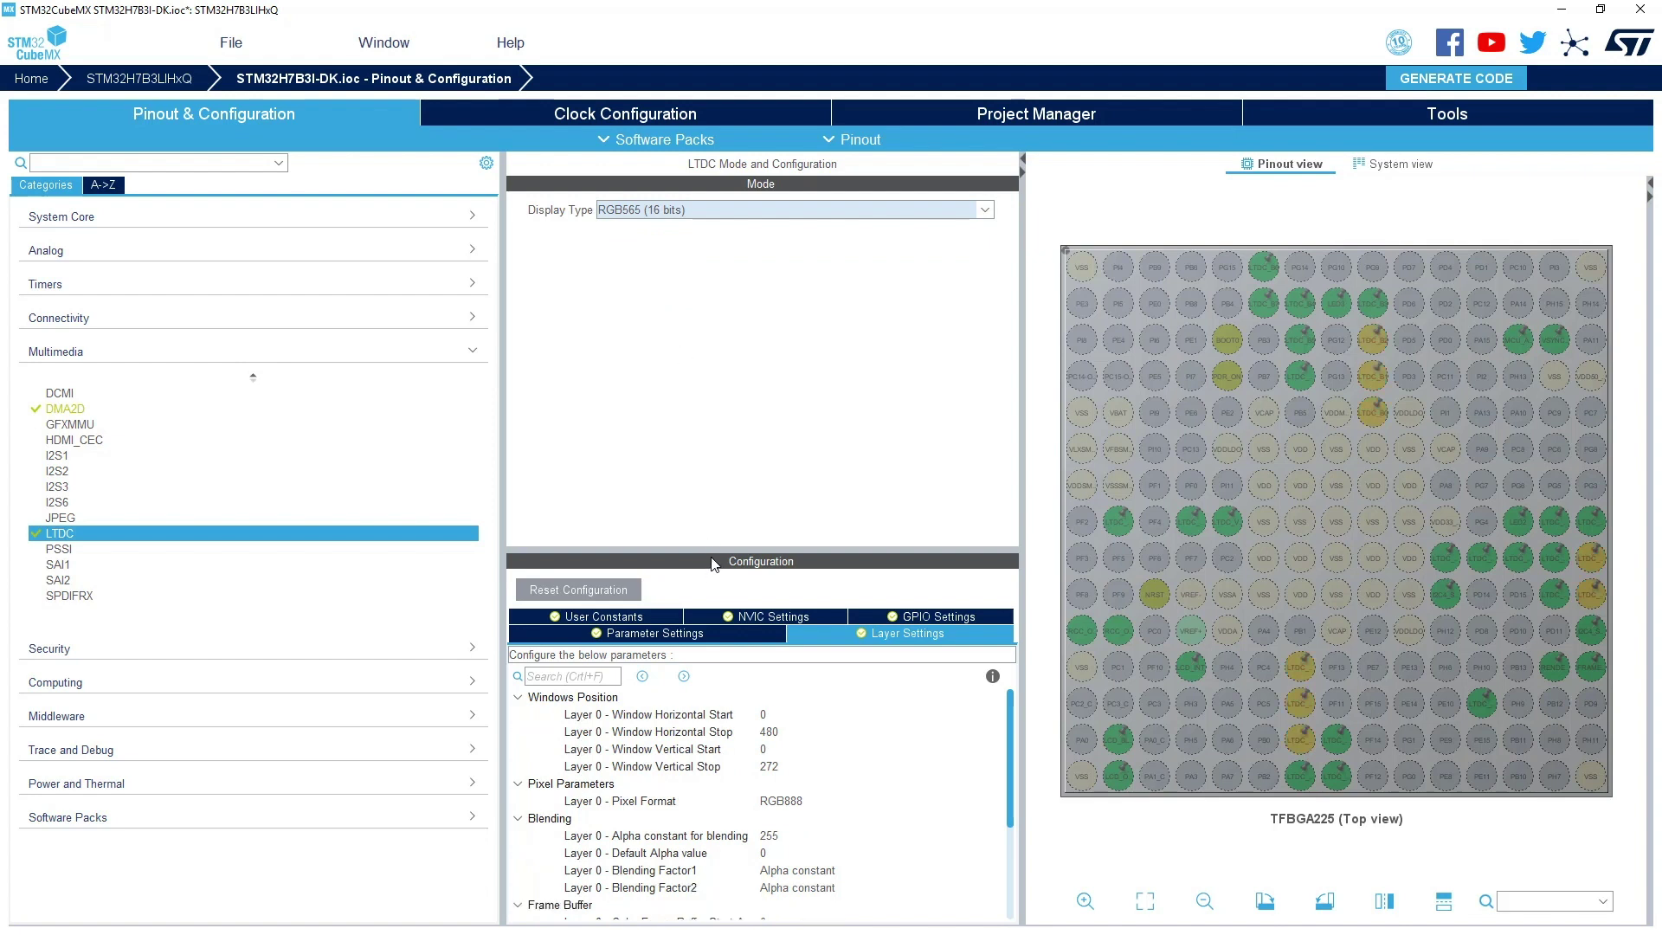
left_click_drag(711, 549, 711, 421)
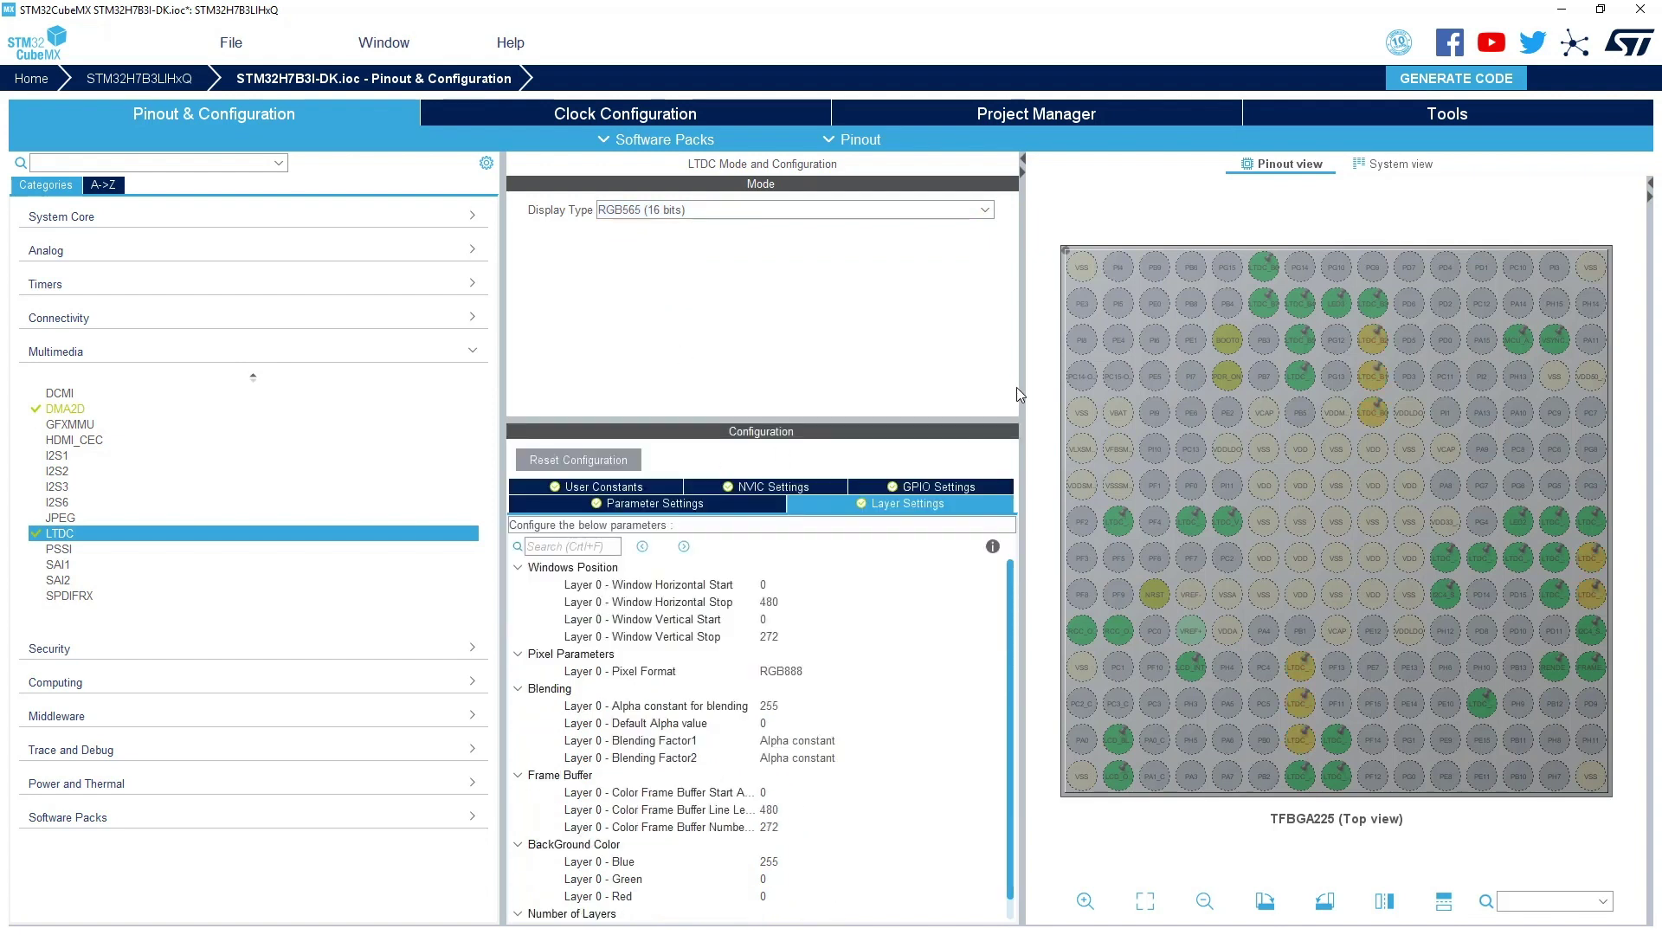
Step: In the LTDC parameters, set the Horizontal Synchronization Width to 30 pixels
left_click_drag(1022, 388, 1203, 388)
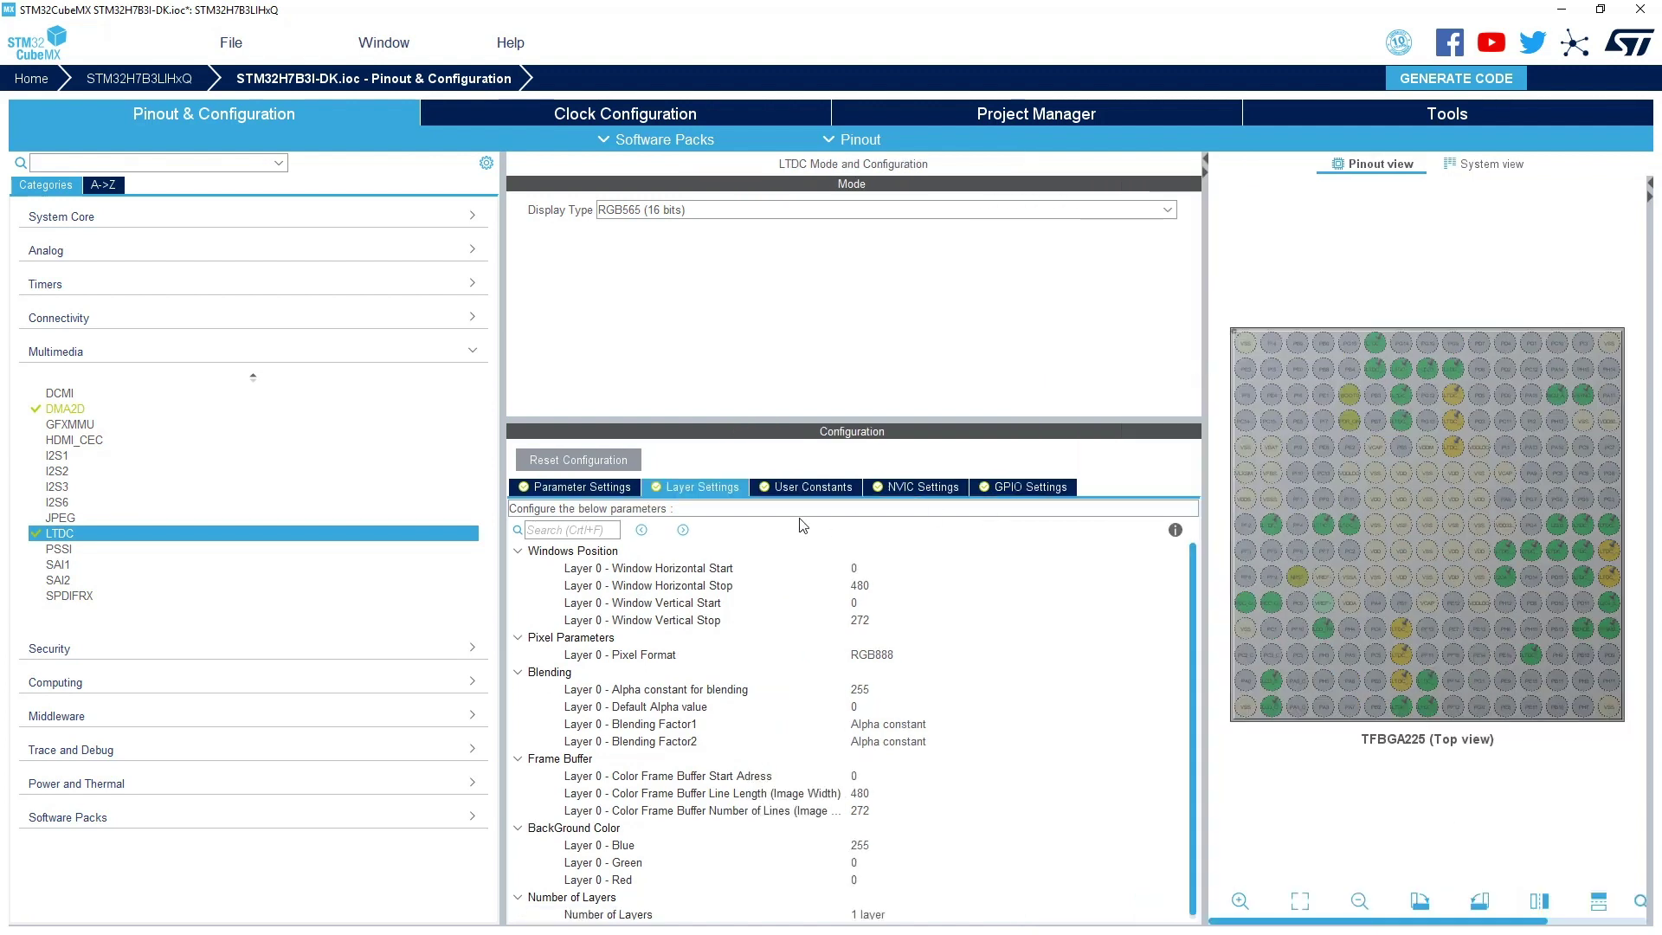
left_click(567, 490)
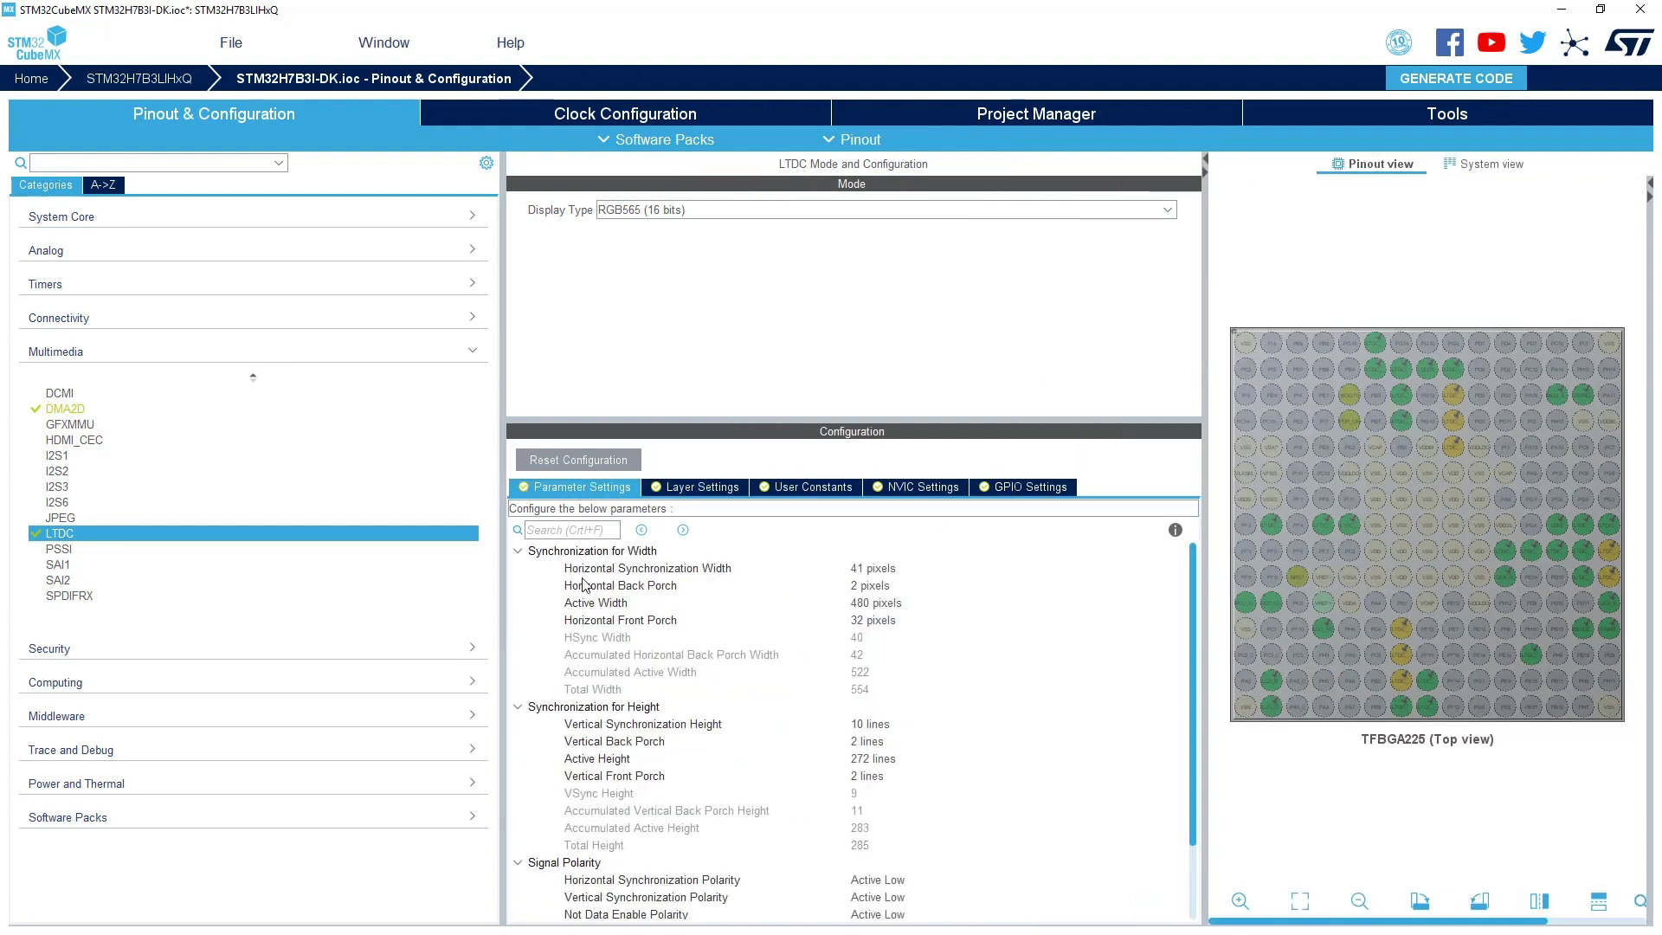
left_click(898, 574)
left_click_drag(870, 572, 850, 571)
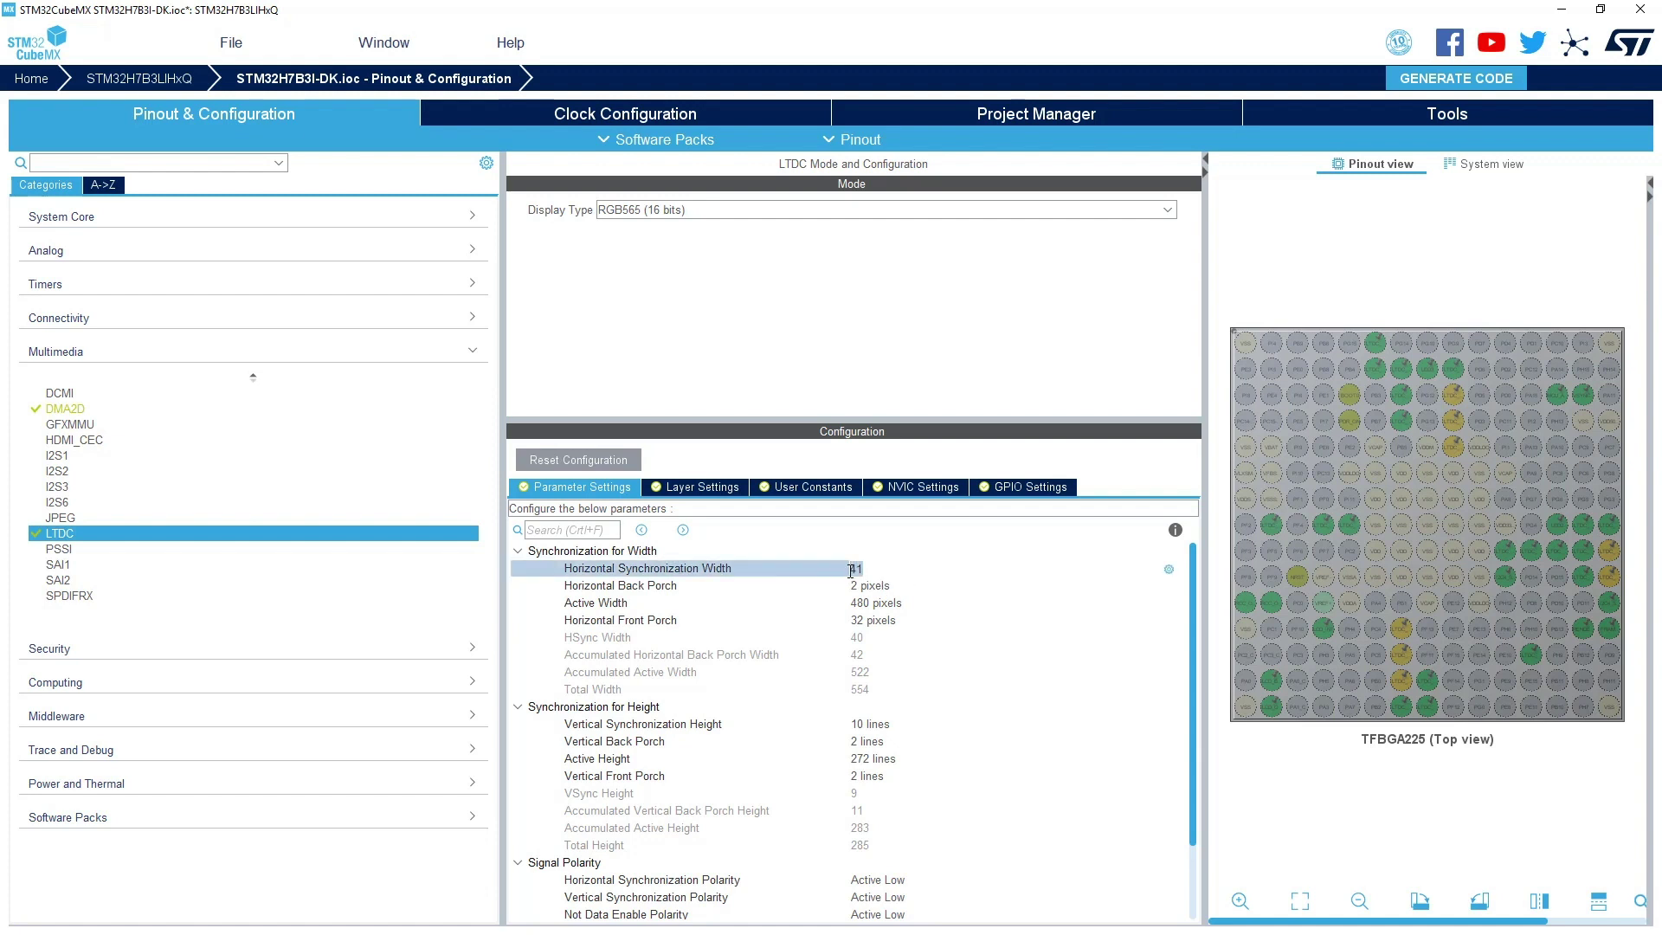
type("30")
key("Return")
Step: Set the LTDC Horizontal Back Porch to 114 pixels and the Active Width to 640 pixels
left_click(897, 586)
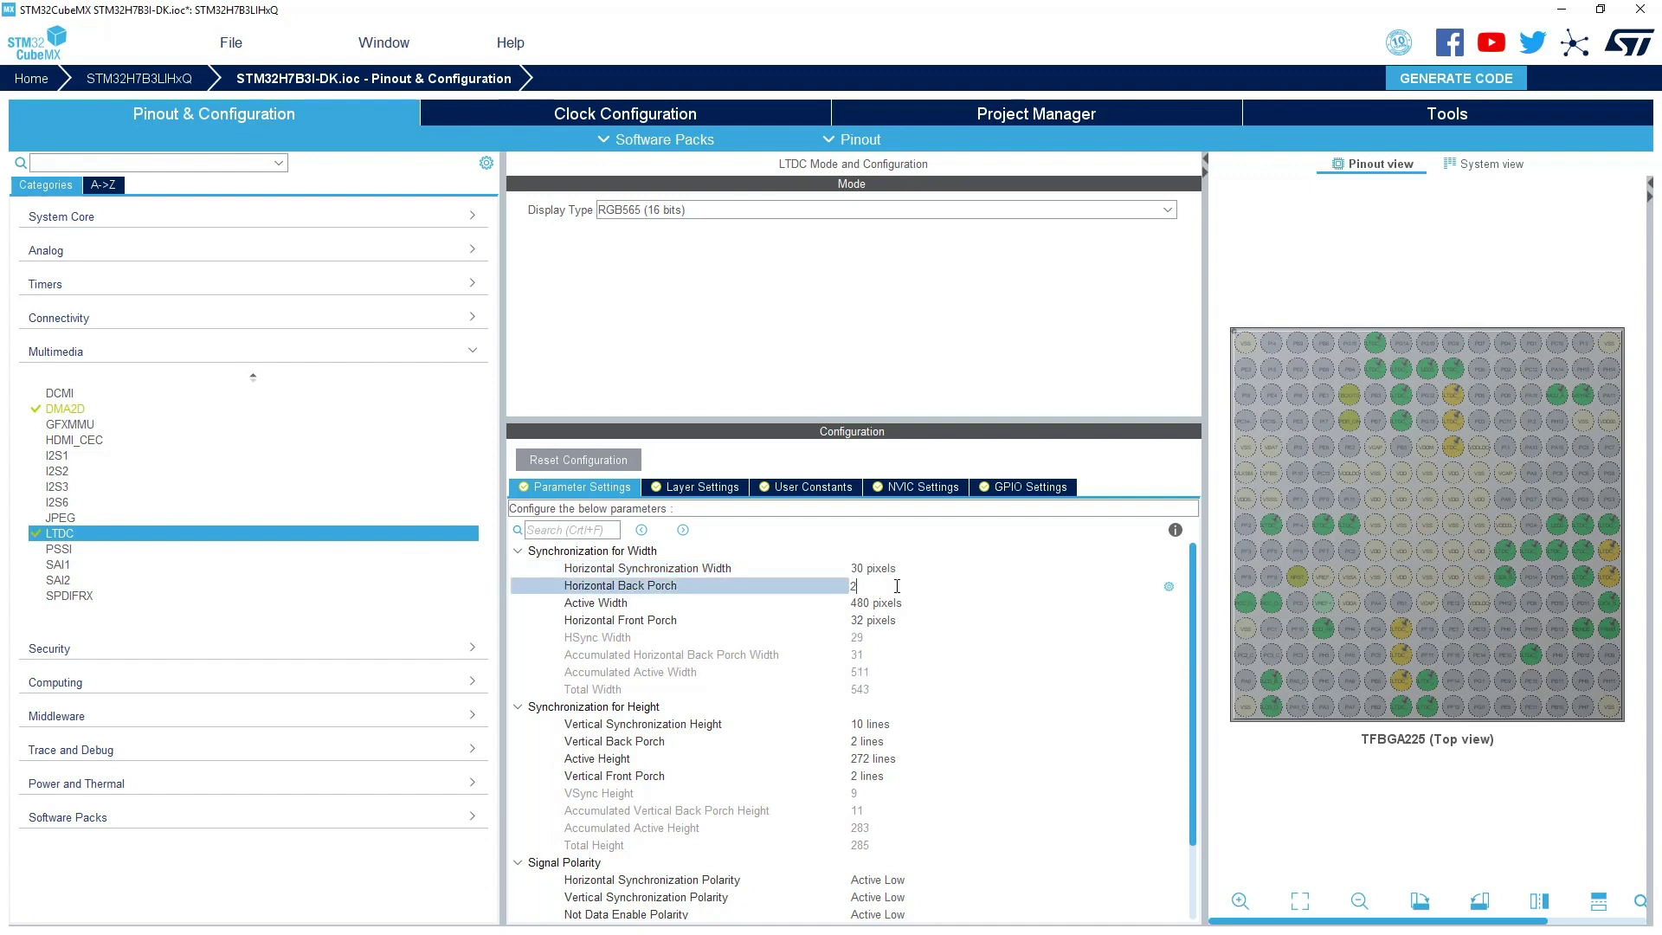
type("114")
key("Return")
left_click(897, 603)
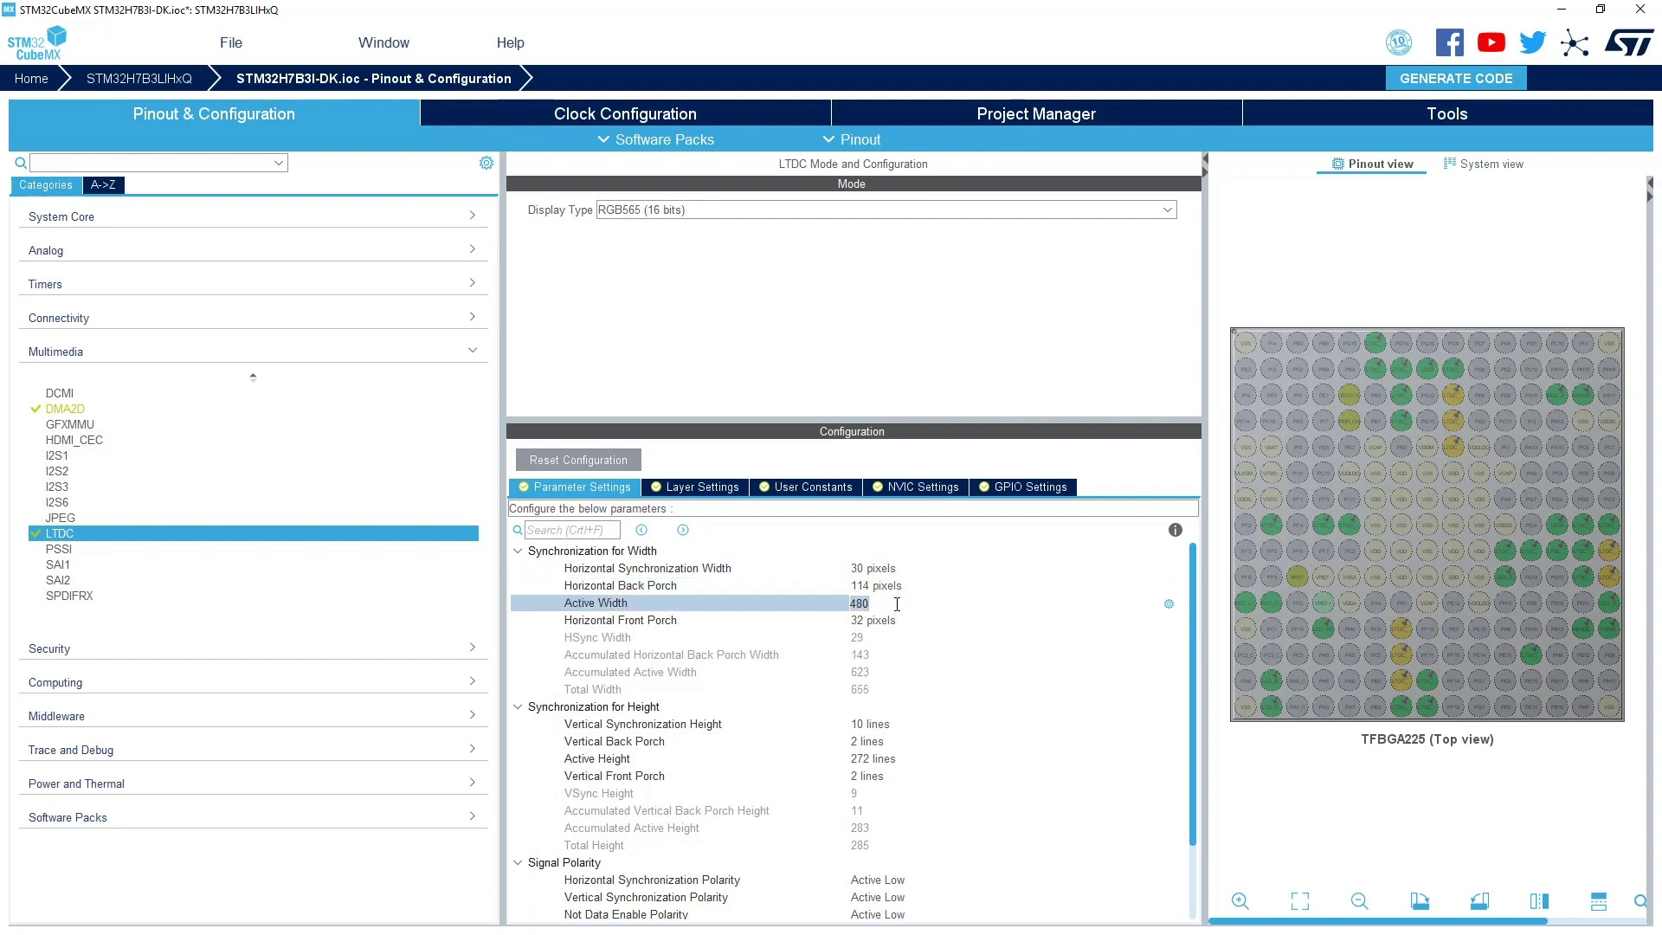
type("640")
Step: Set the LTDC Horizontal Front Porch to 16 pixels
left_click(901, 620)
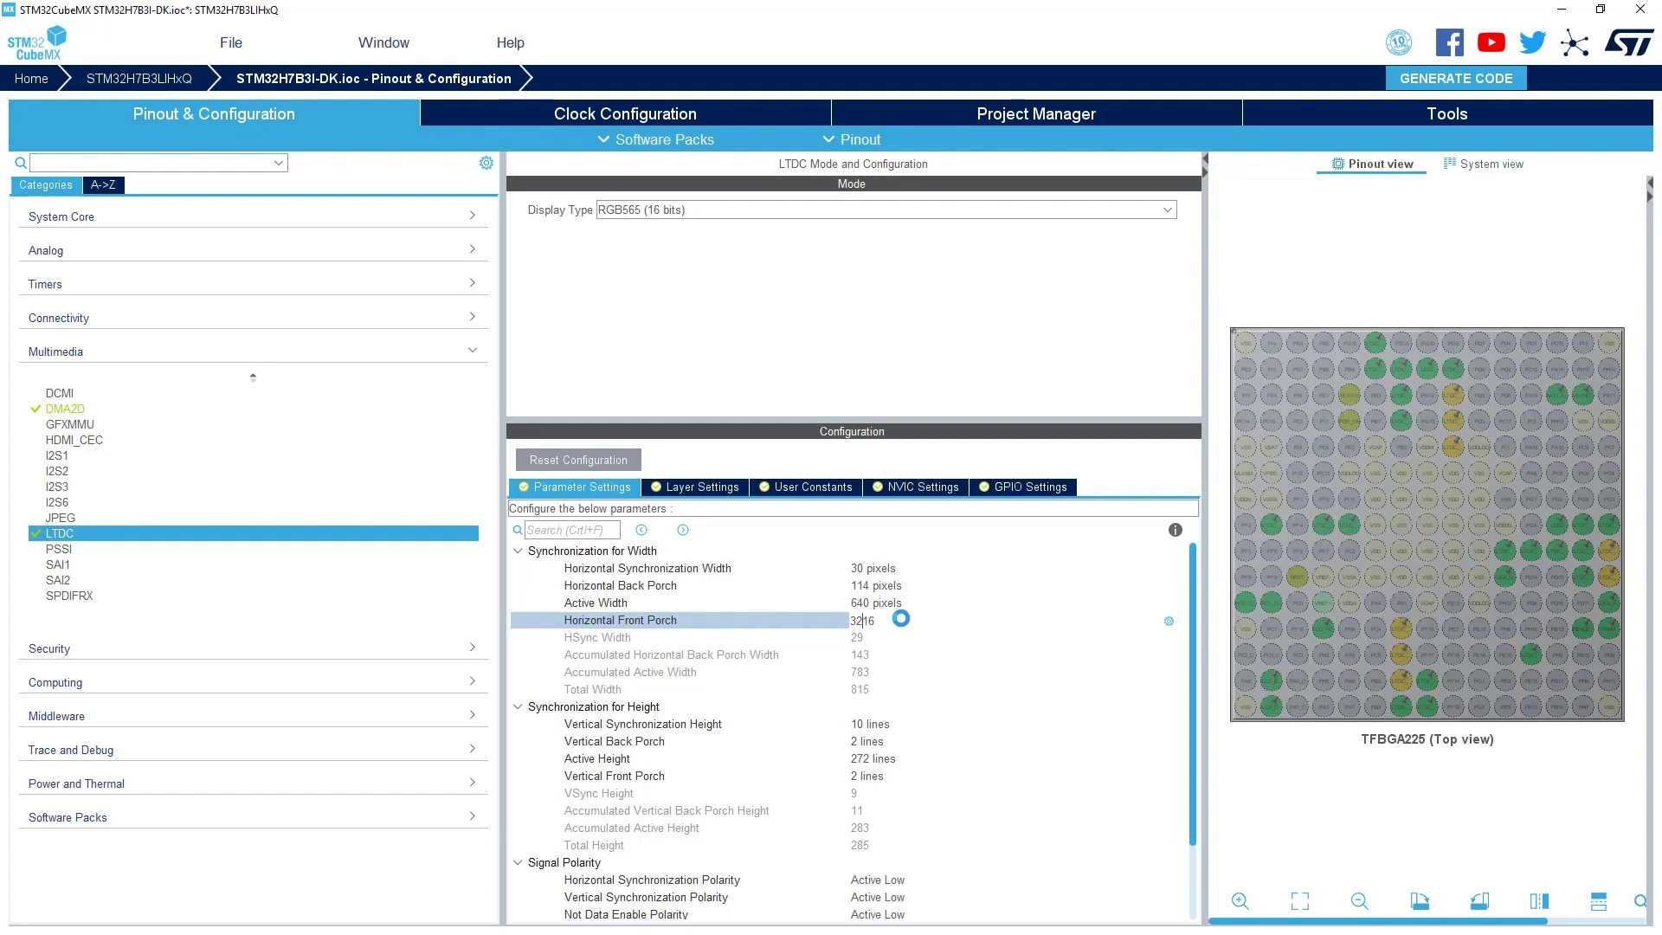
type("16")
key("Home")
key("Delete")
key("Delete")
Step: Set the Vertical Synchronization Height to 3 lines and the Vertical Back Porch to 35 lines
left_click(897, 724)
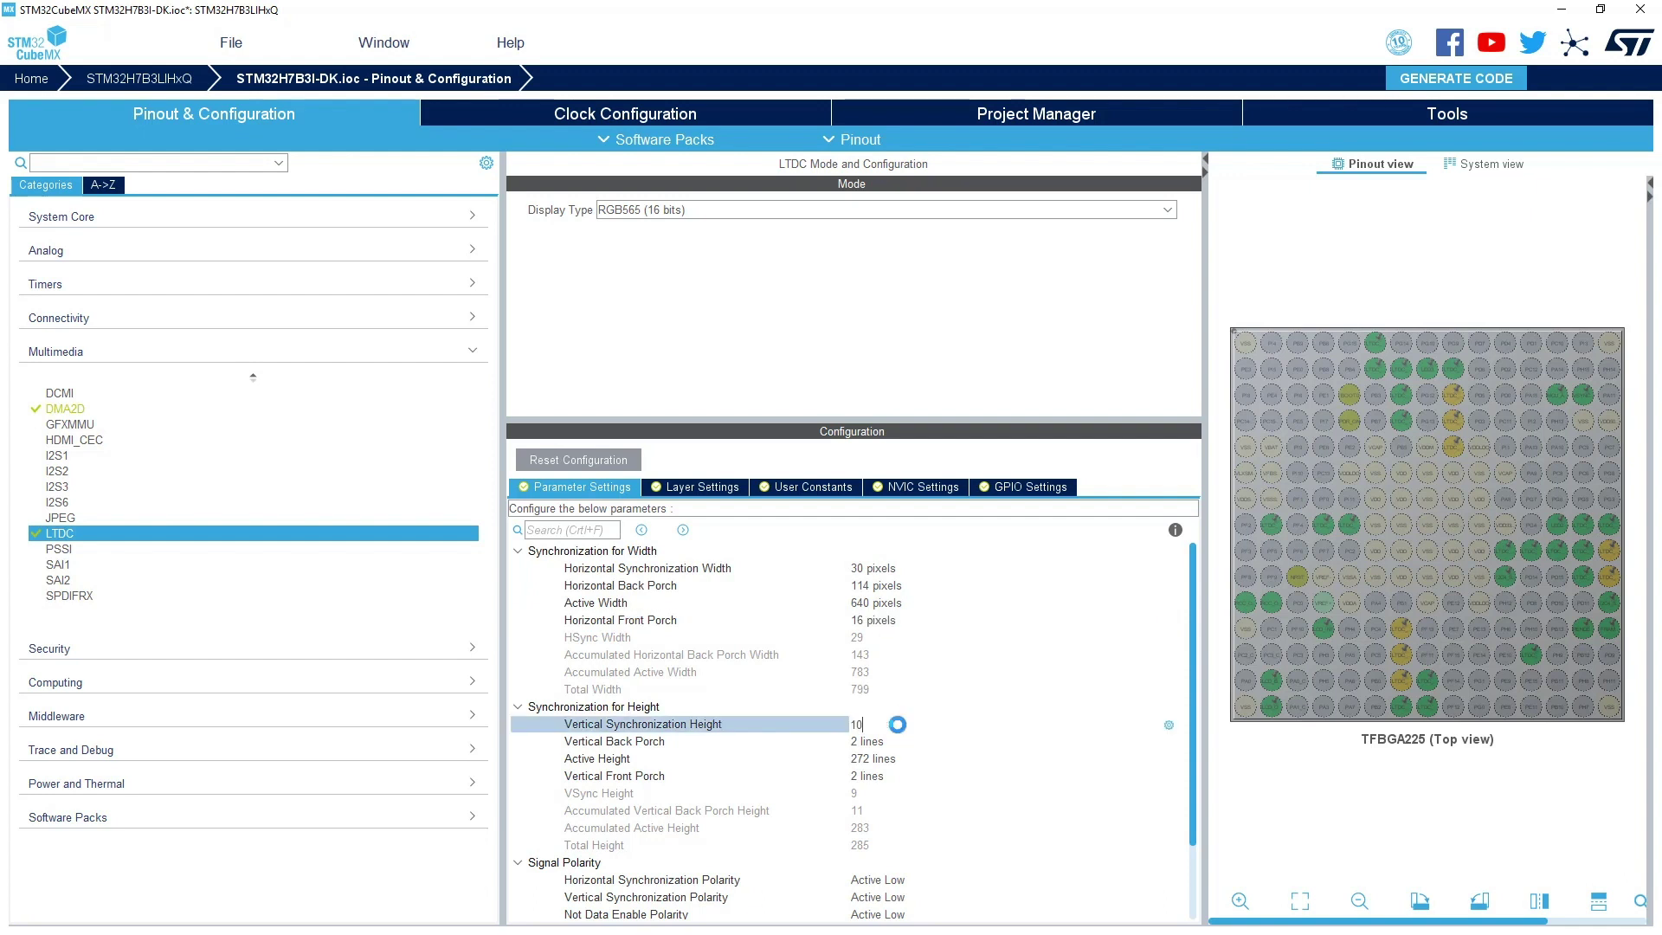
key("BackSpace")
key("BackSpace")
left_click(888, 739)
key("BackSpace")
type("35")
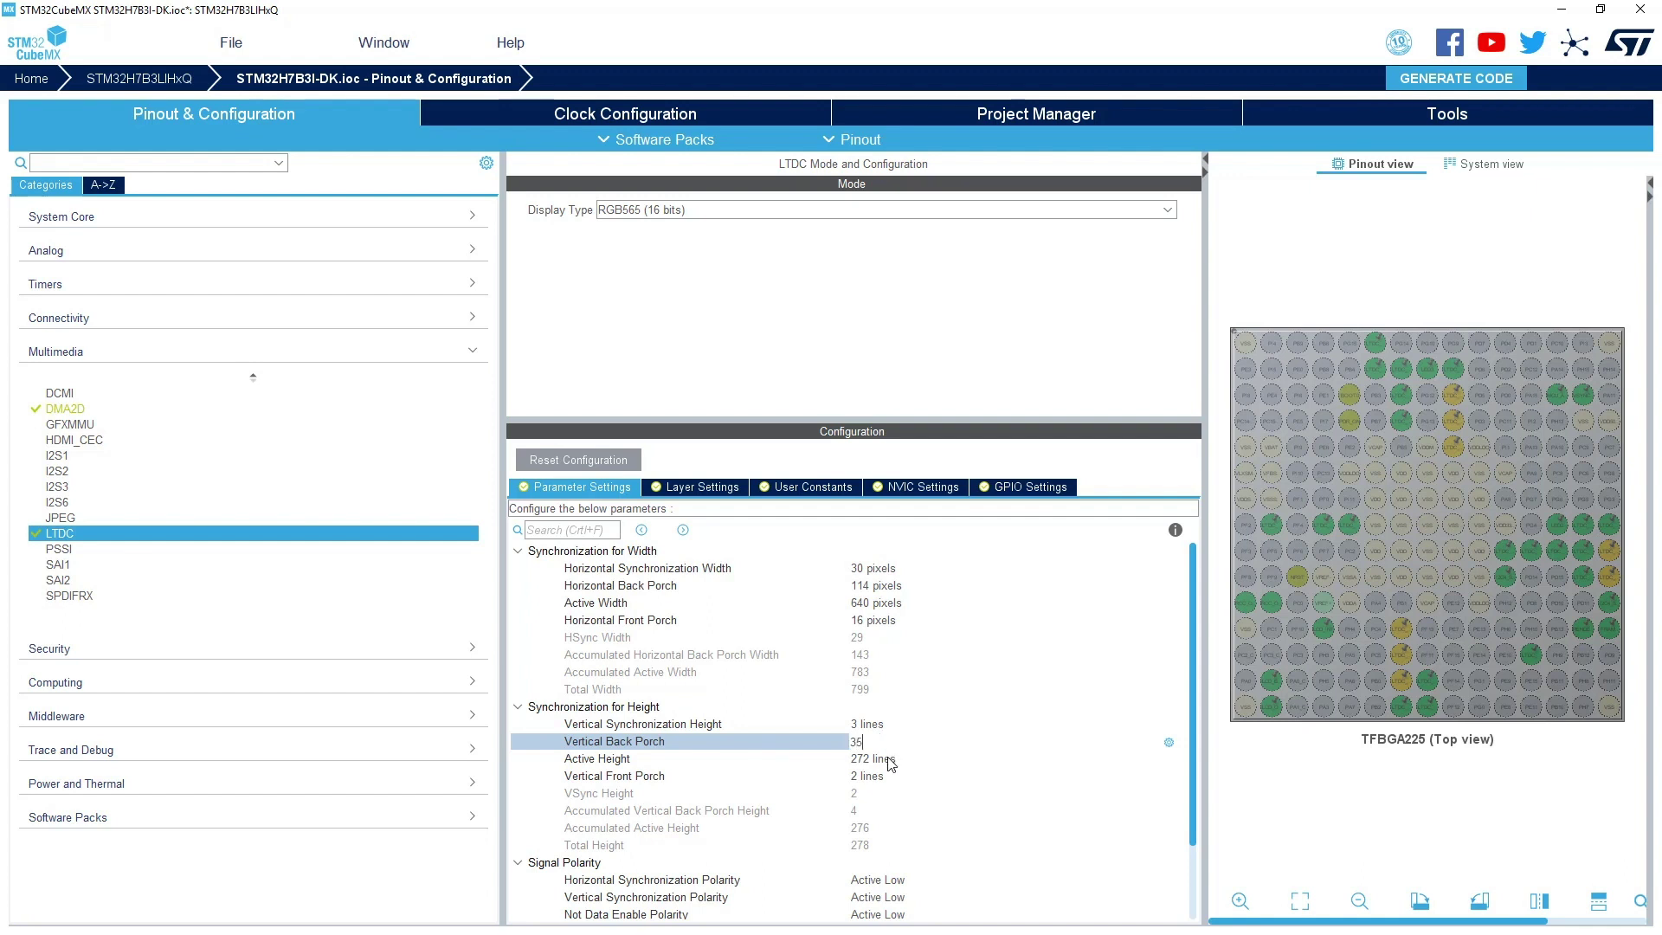
Step: Set the Active Height to 480 lines and the Vertical Front Porch to 7 lines
left_click(889, 757)
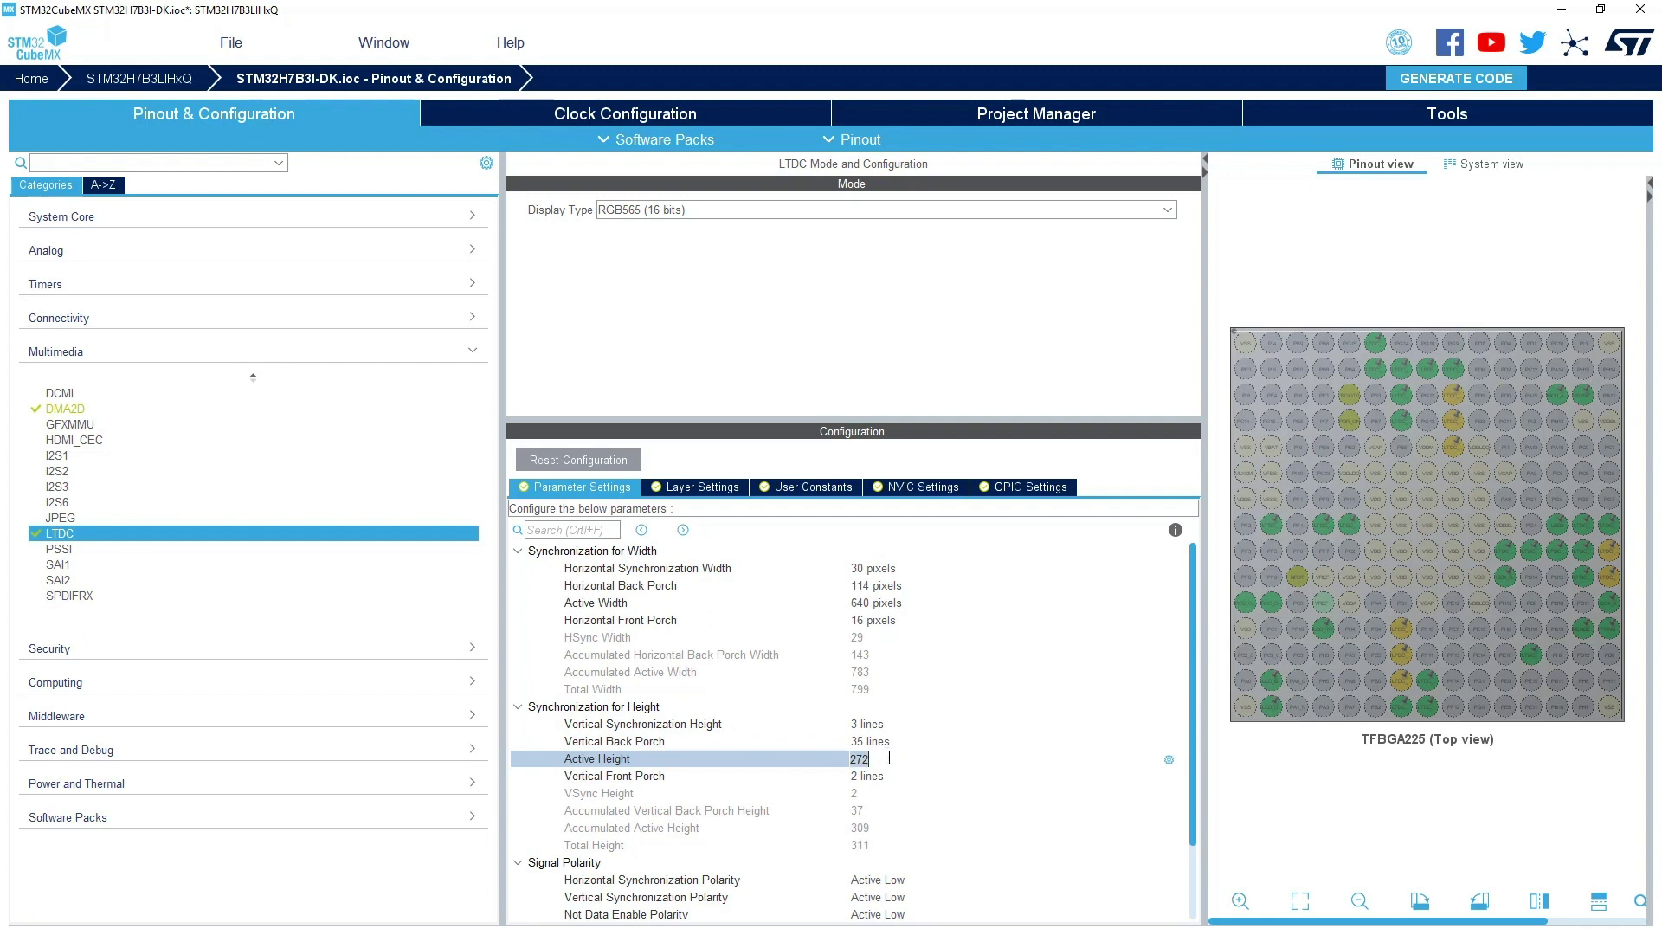
type("480")
left_click(884, 776)
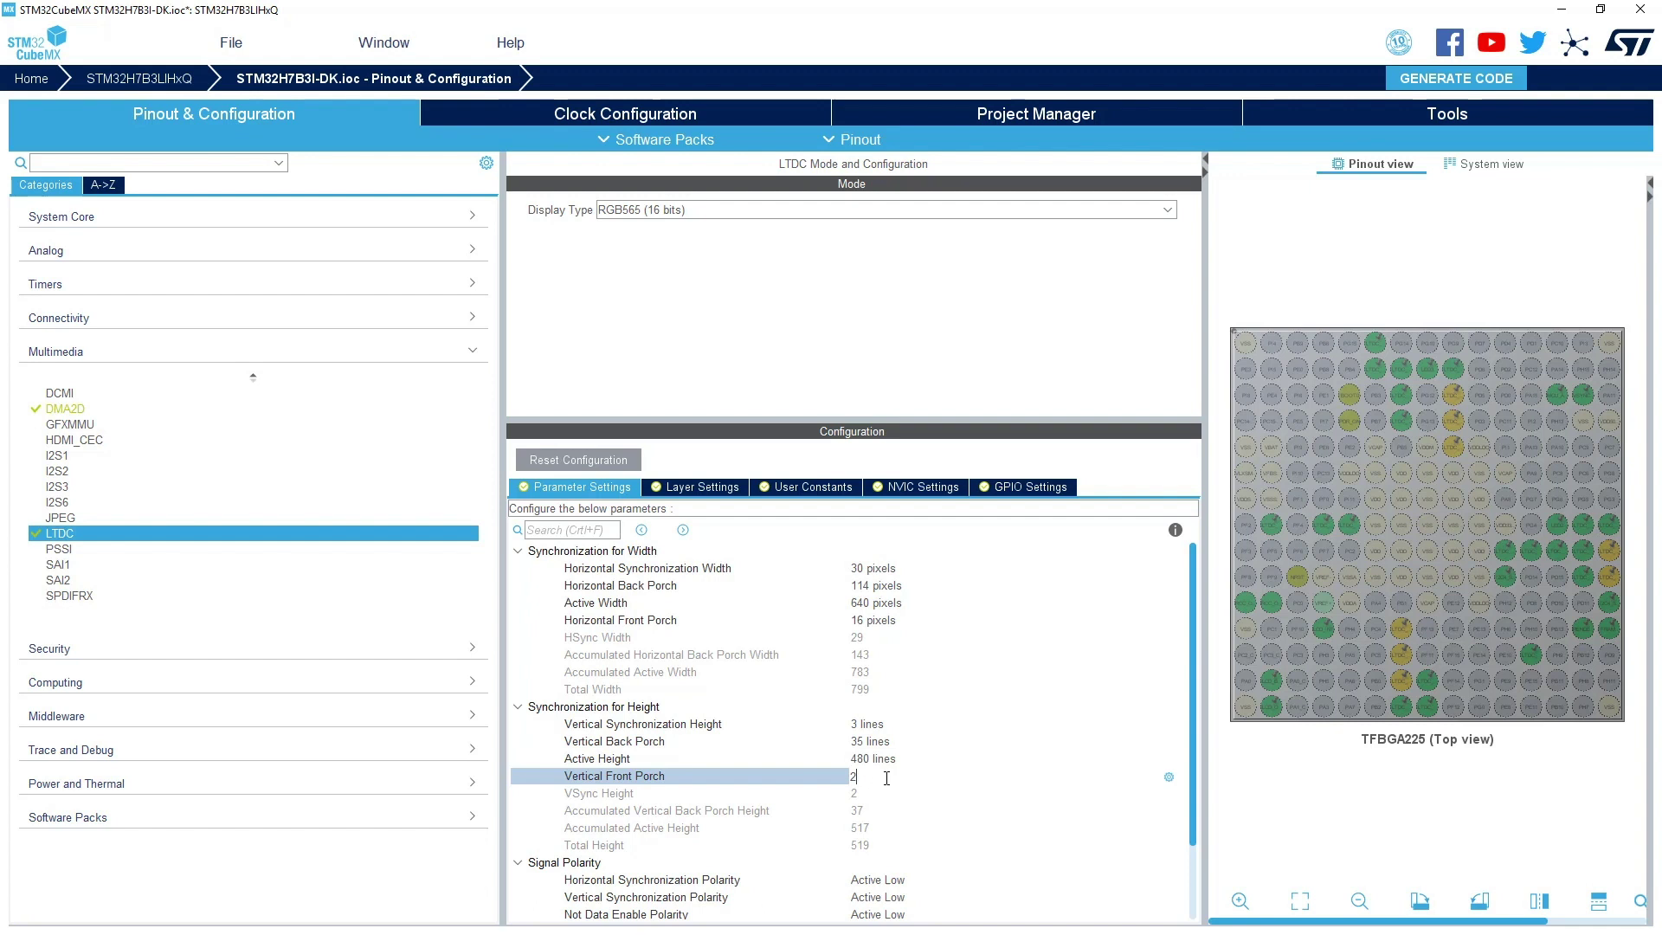
type("7")
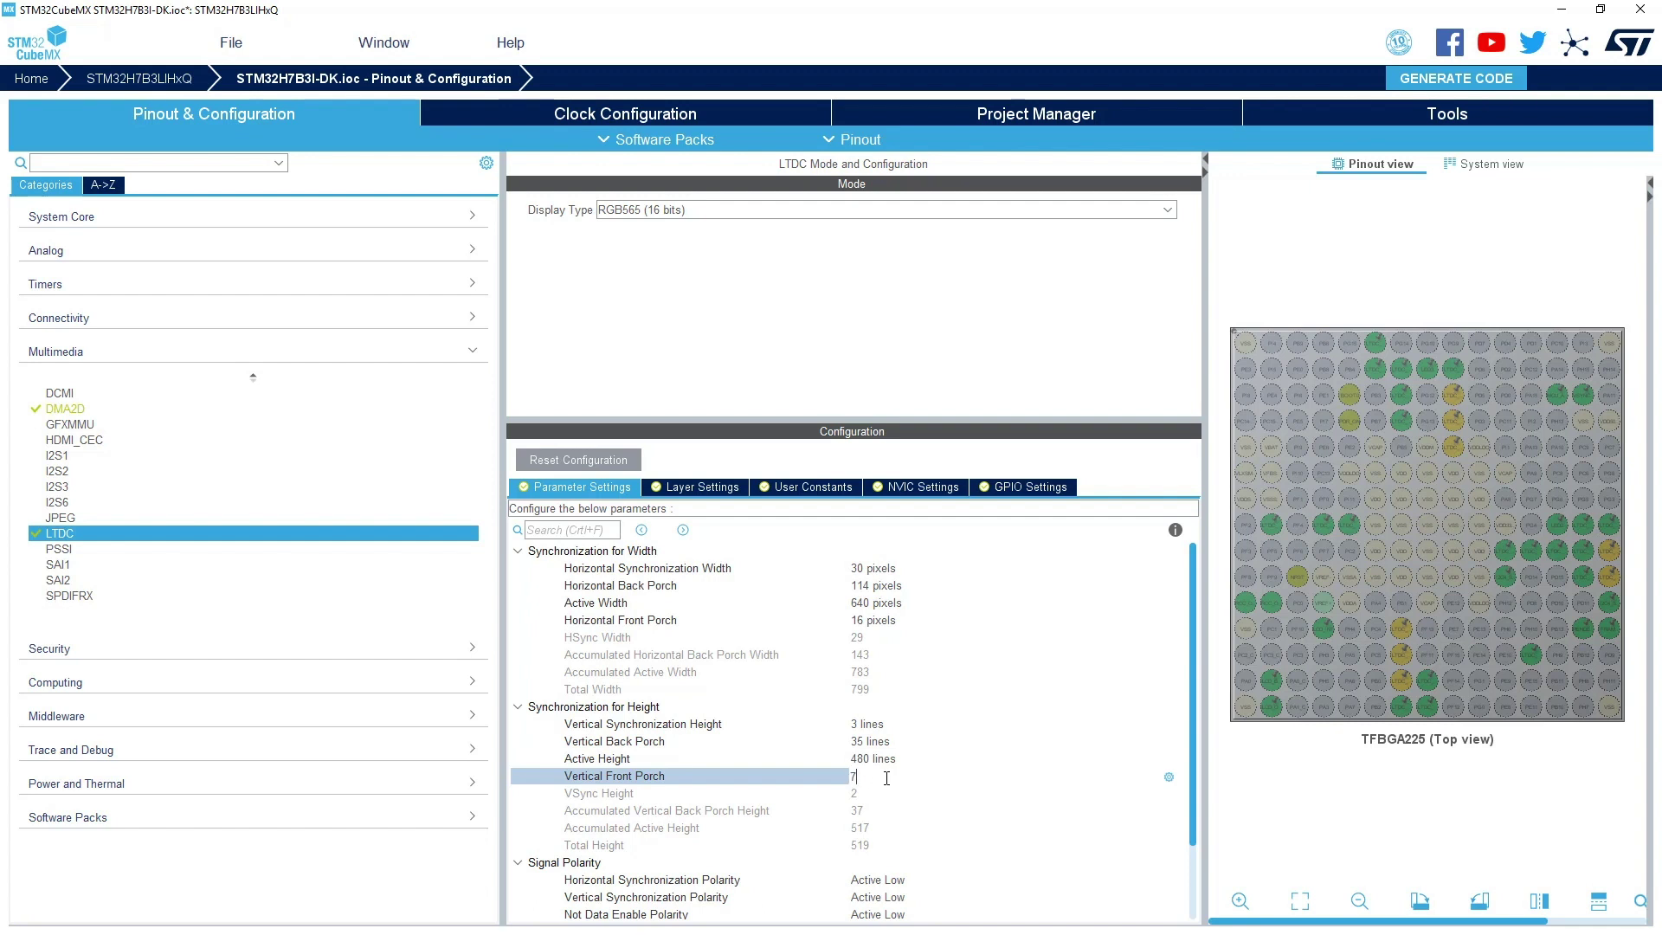
Step: In the LTDC layer settings, set Layer 0's window stops to 640 horizontal and 480 vertical, and its pixel format to RGB565
left_click(700, 488)
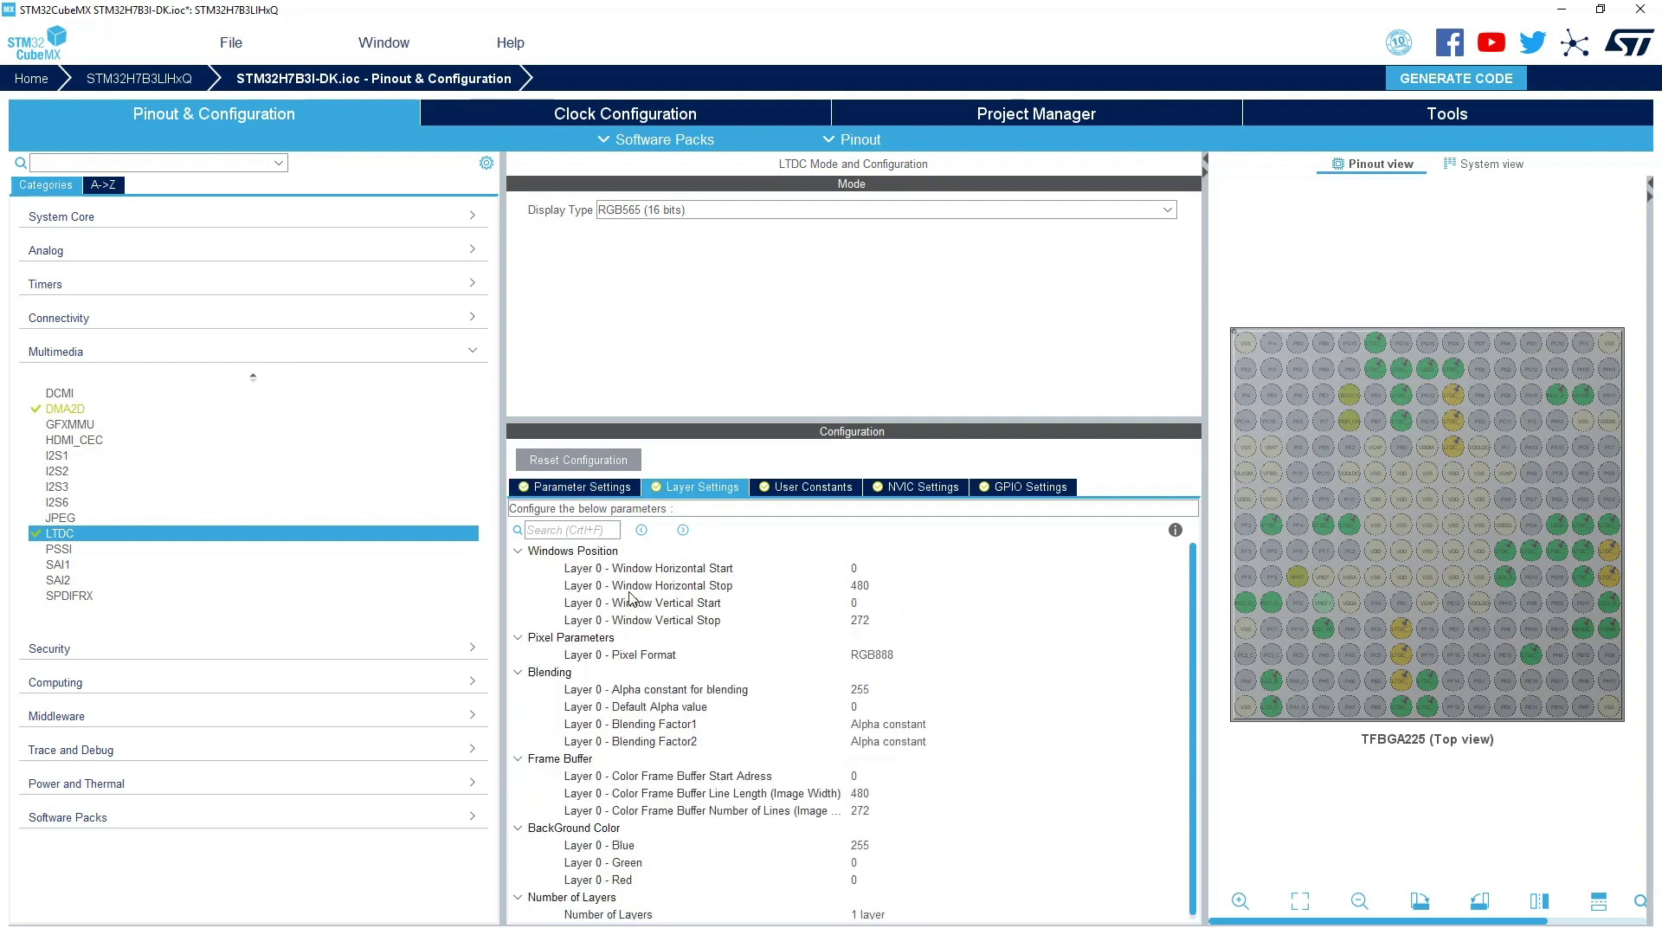
left_click(878, 587)
type("64")
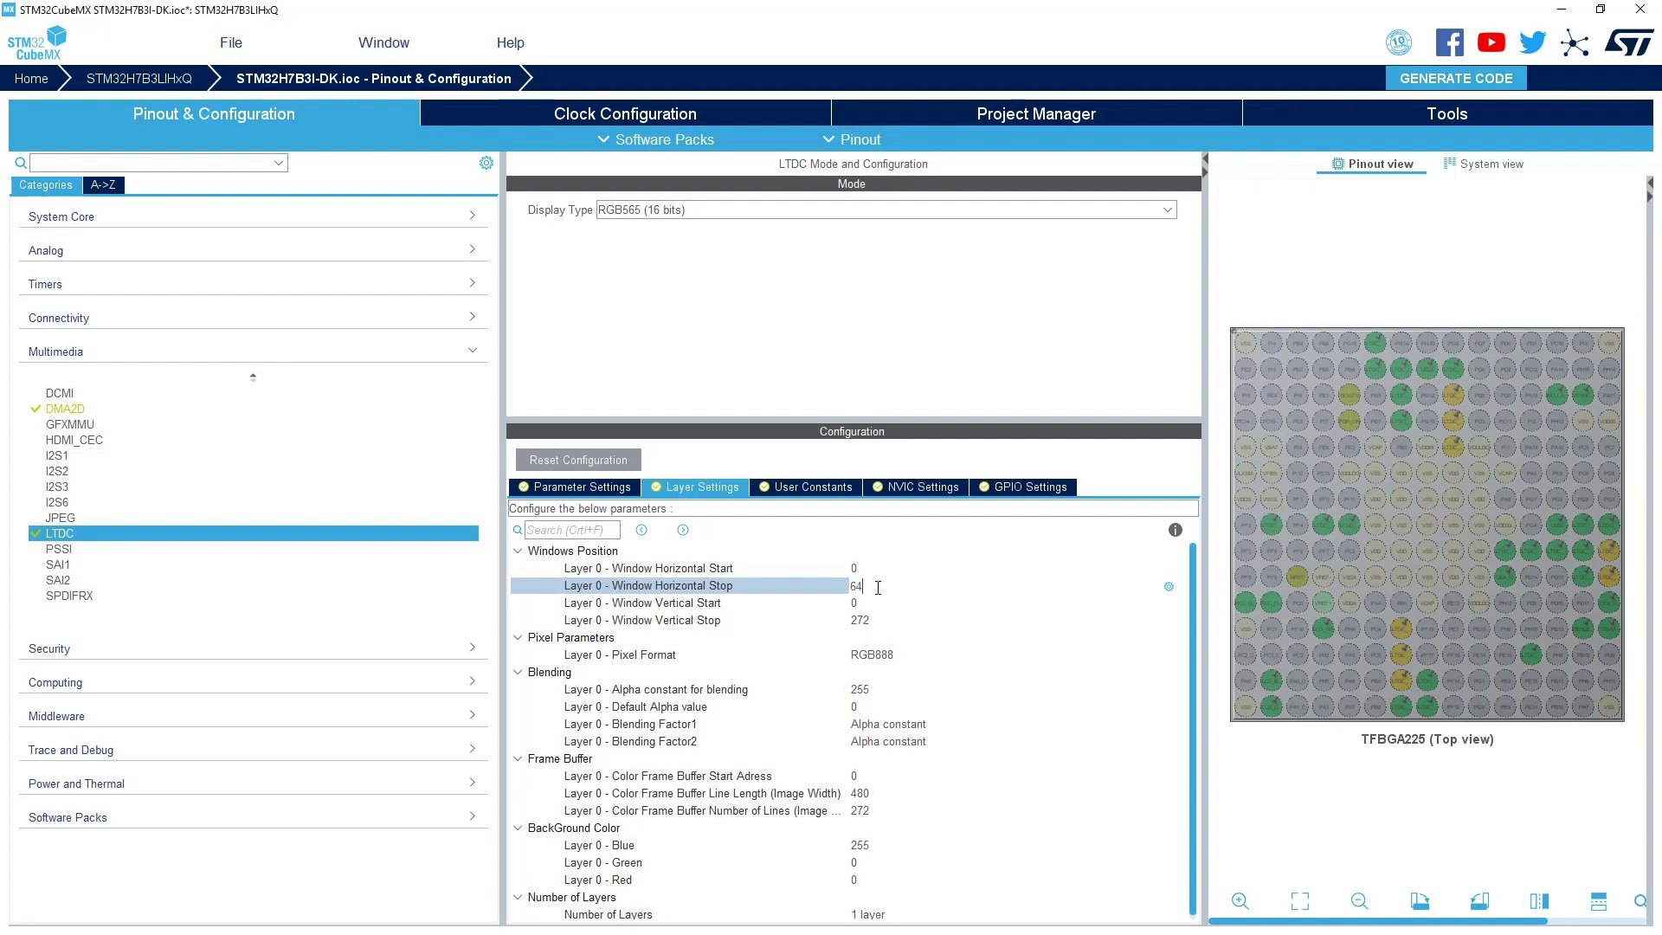
type("0")
left_click(897, 624)
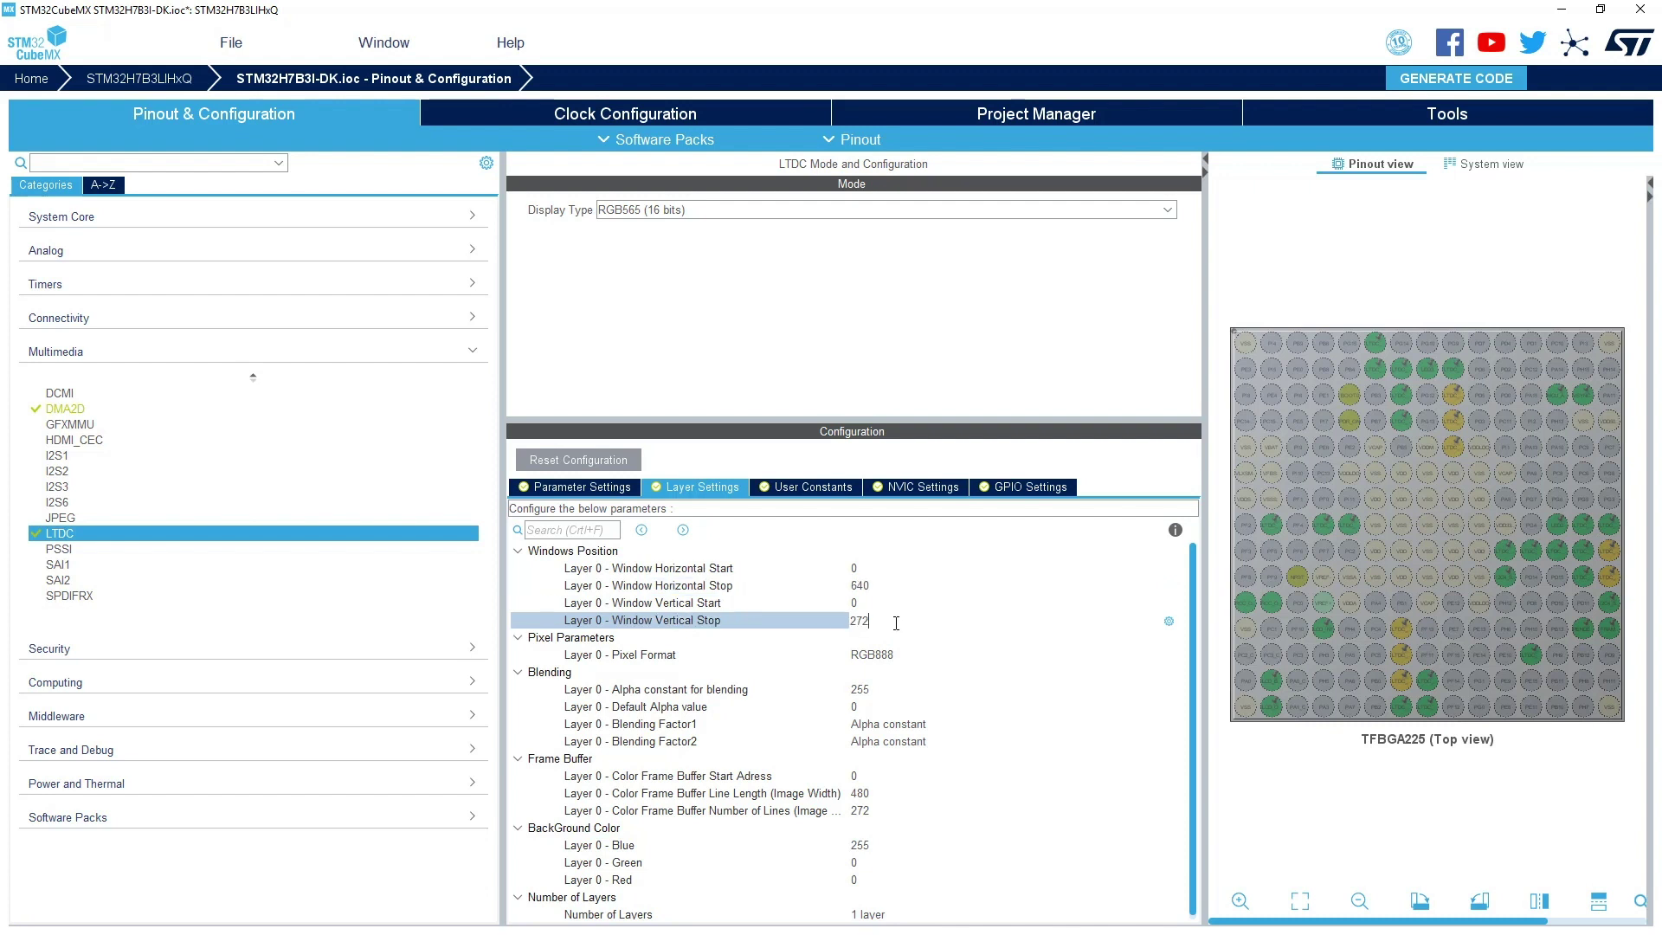
type("480")
left_click(882, 650)
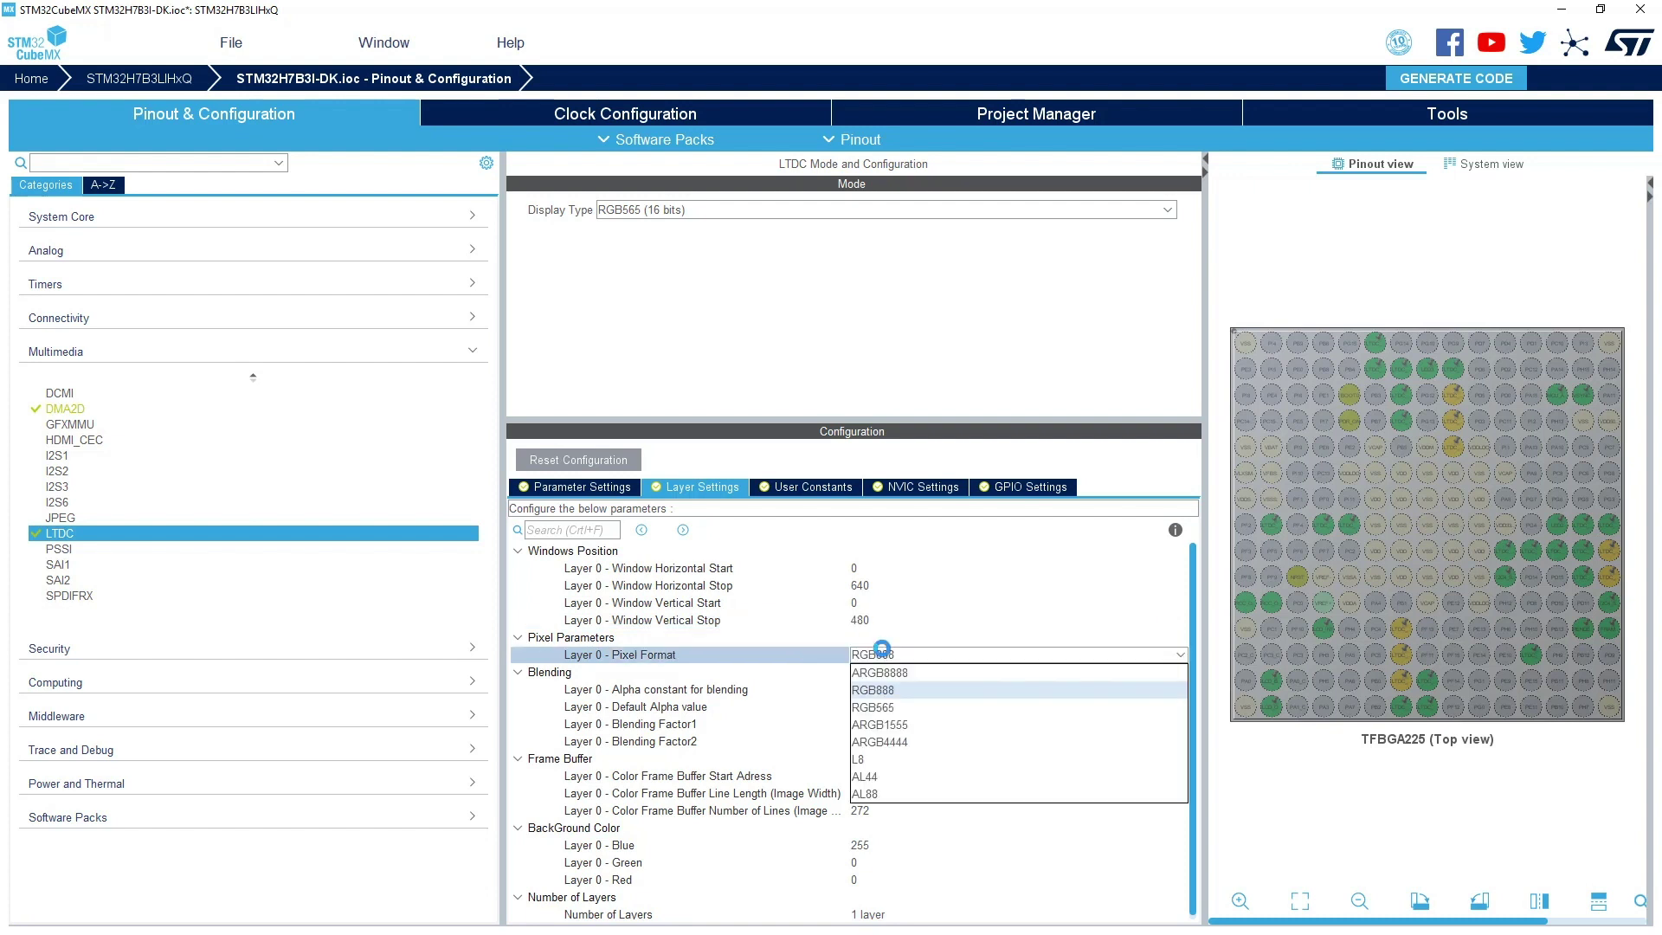
left_click(892, 716)
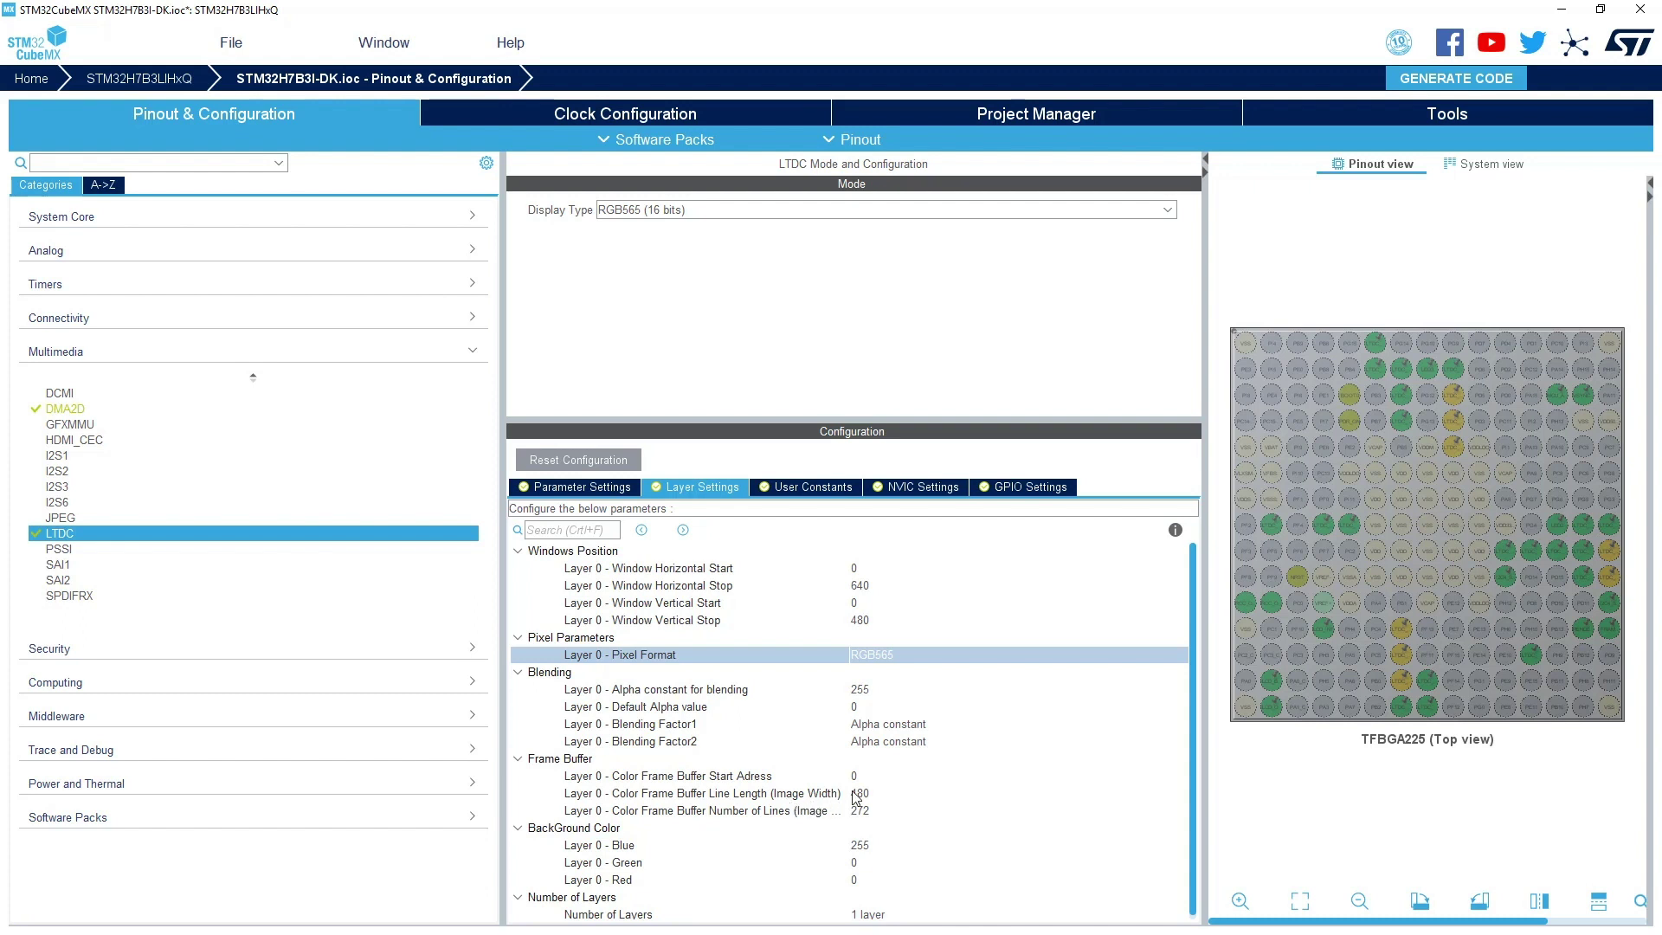
Step: Set Layer 0's color frame buffer line length to 640 and its number of lines to 480
left_click(886, 793)
key("ctrl+a")
type("640")
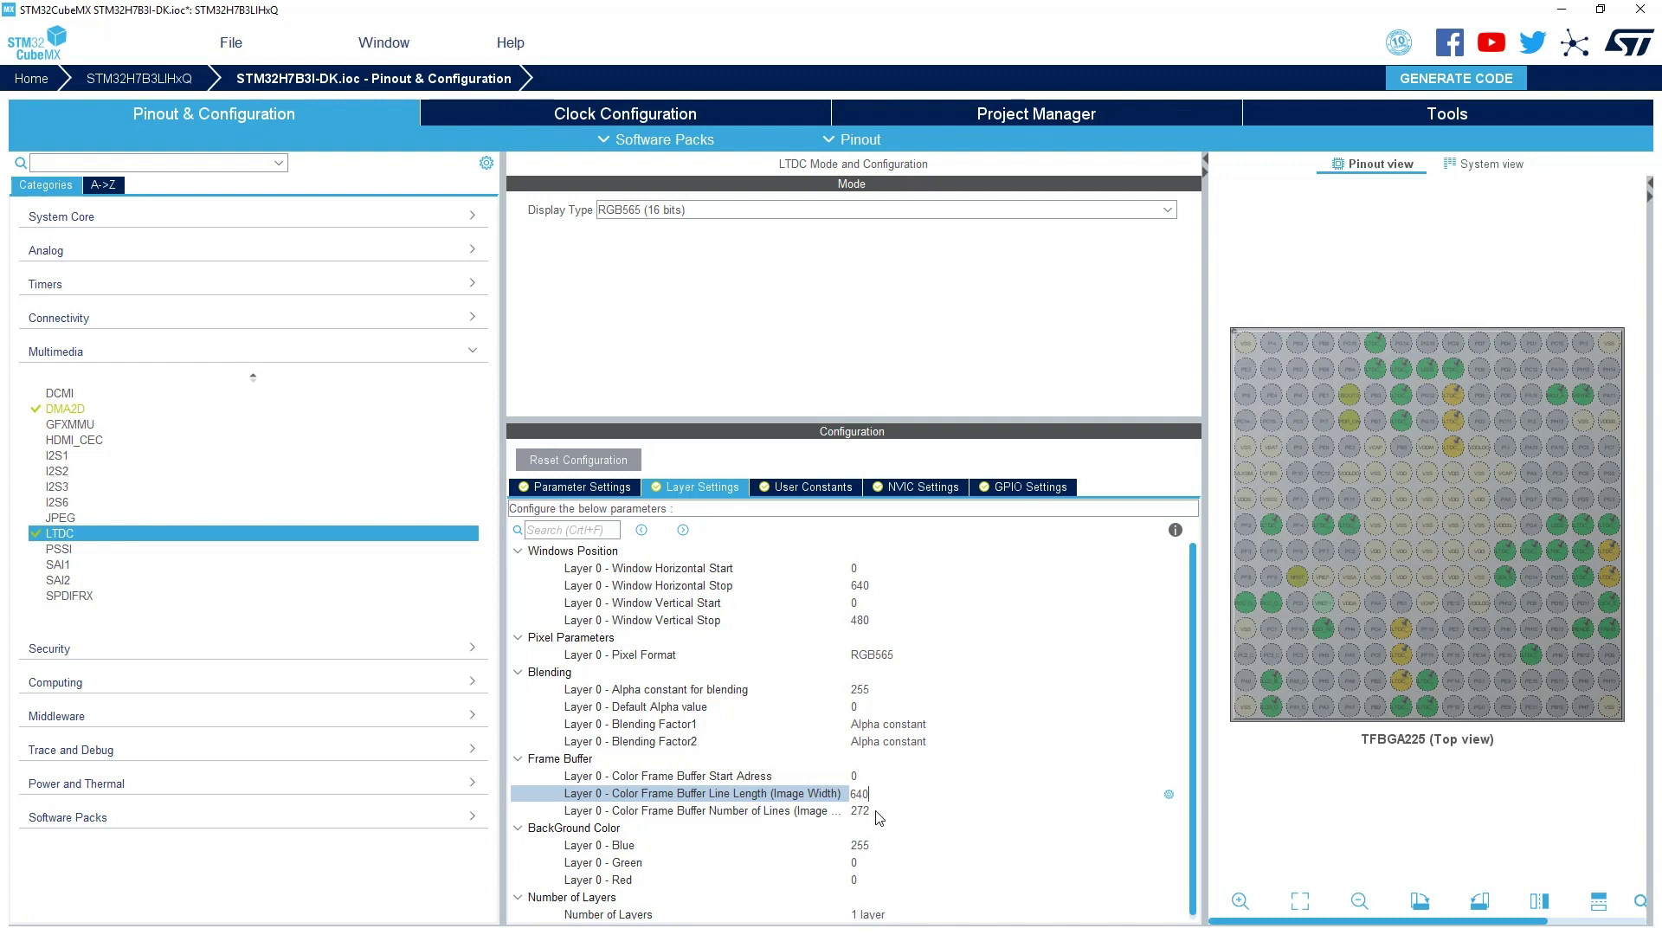
left_click(875, 810)
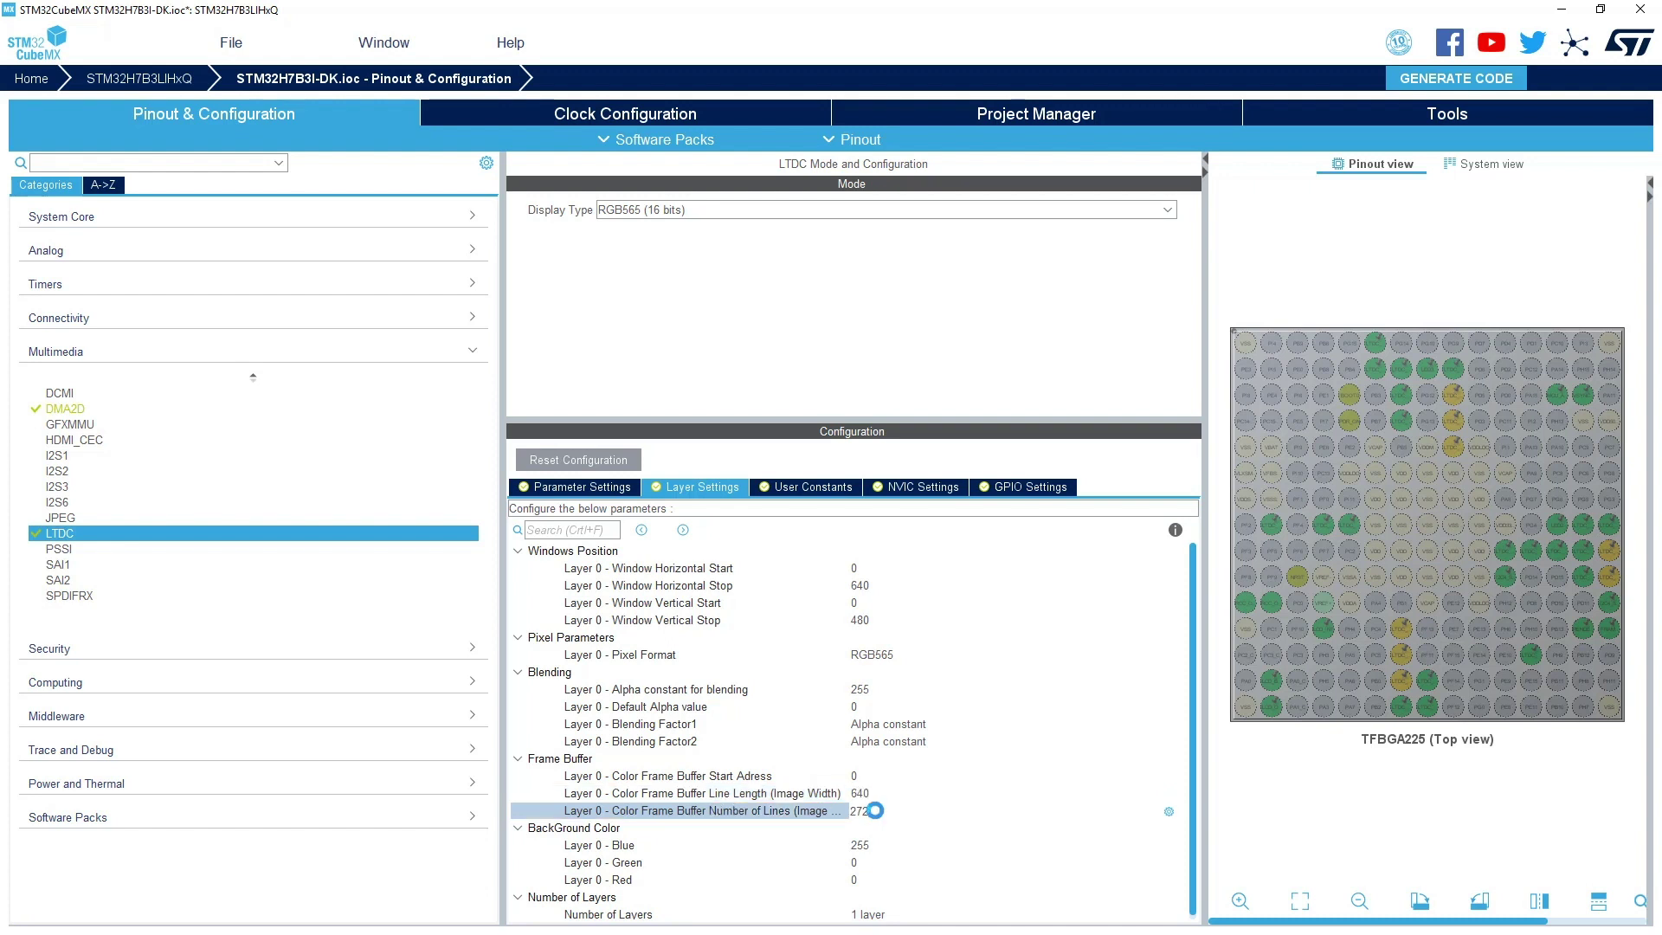
double_click(875, 811)
type("480")
left_click(805, 819)
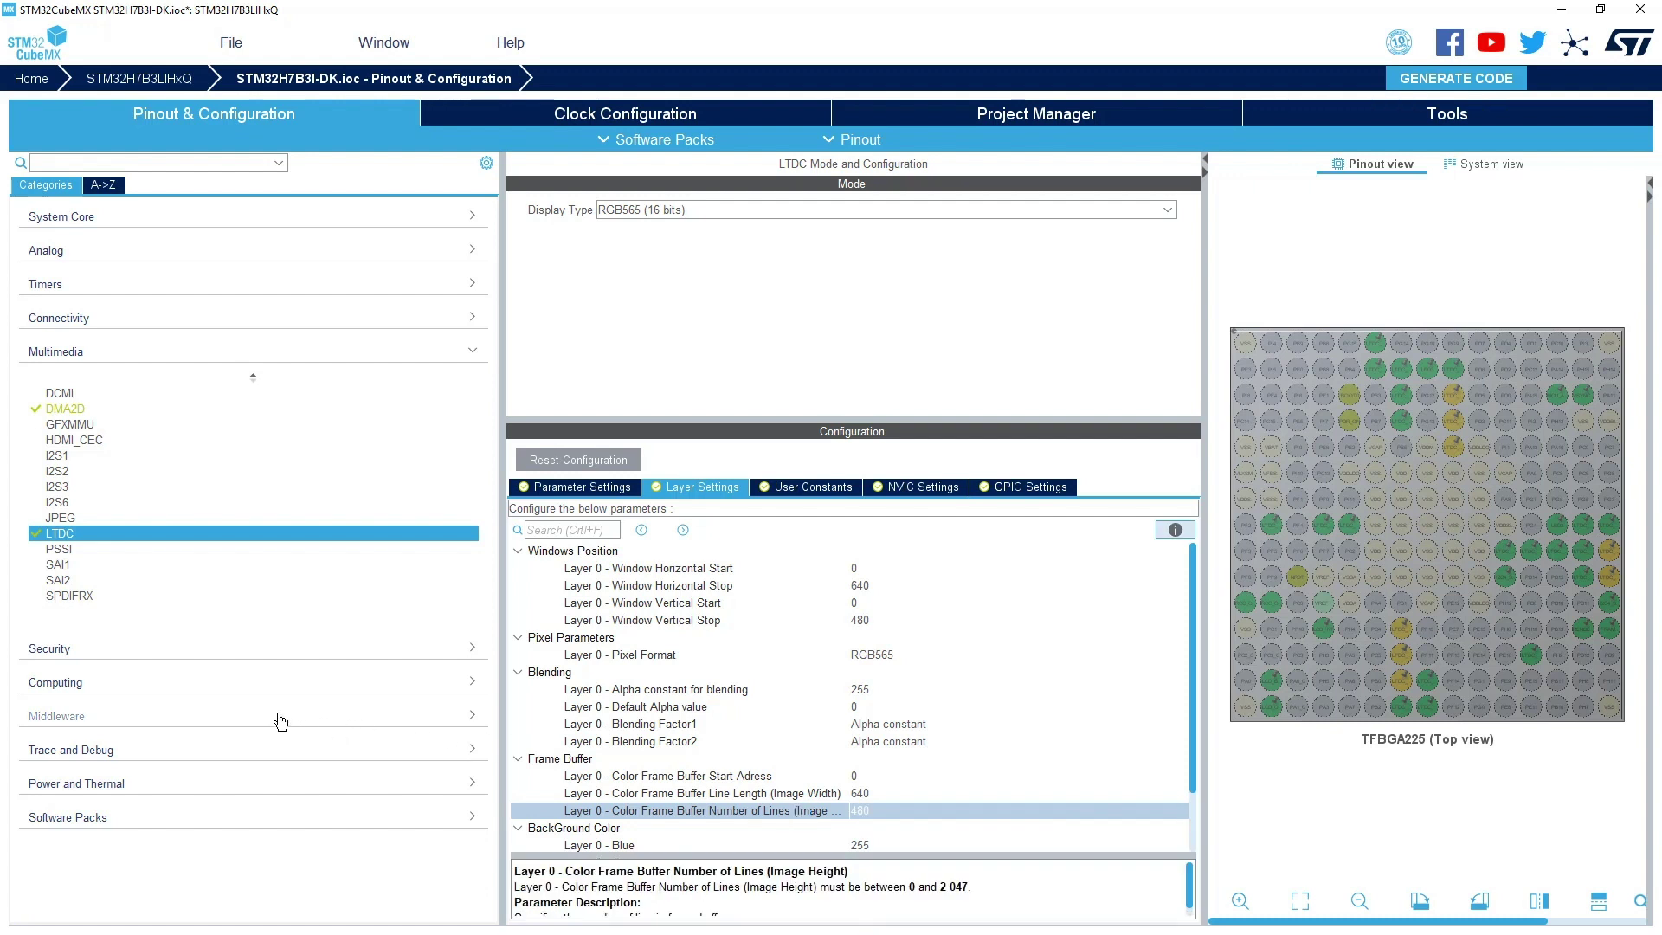
Step: In the X-CUBE-TOUCHGFX software pack configuration, set the Framebuffer Pixel Format (LTDC) to RGB565
left_click(189, 819)
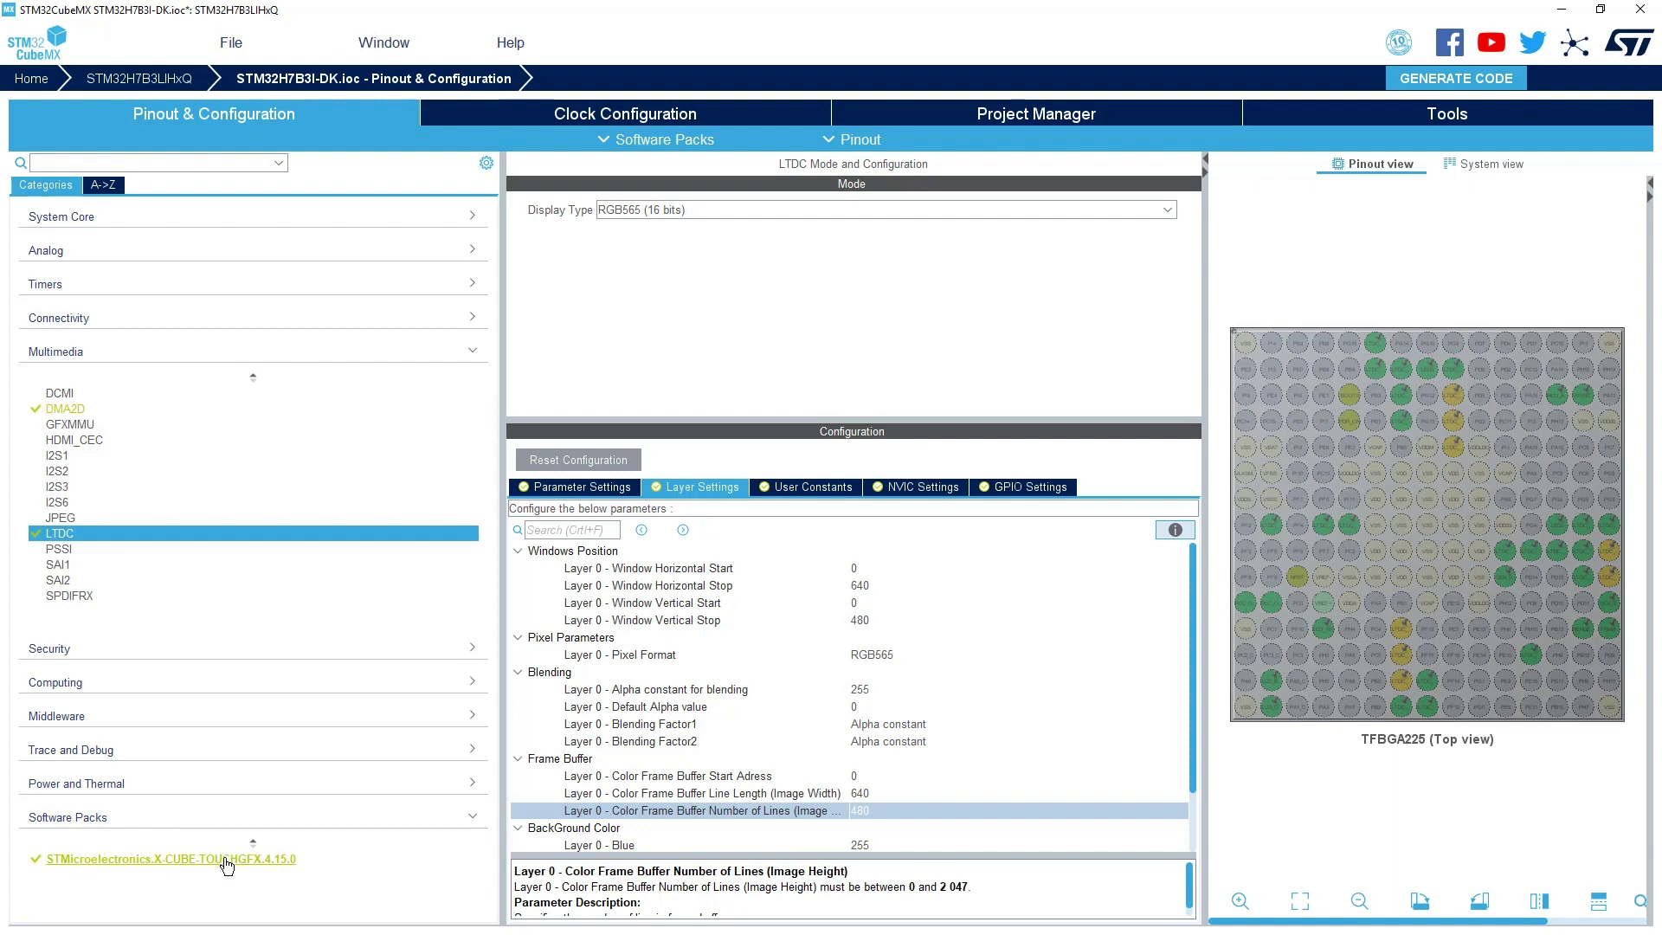
mouse_move(225, 864)
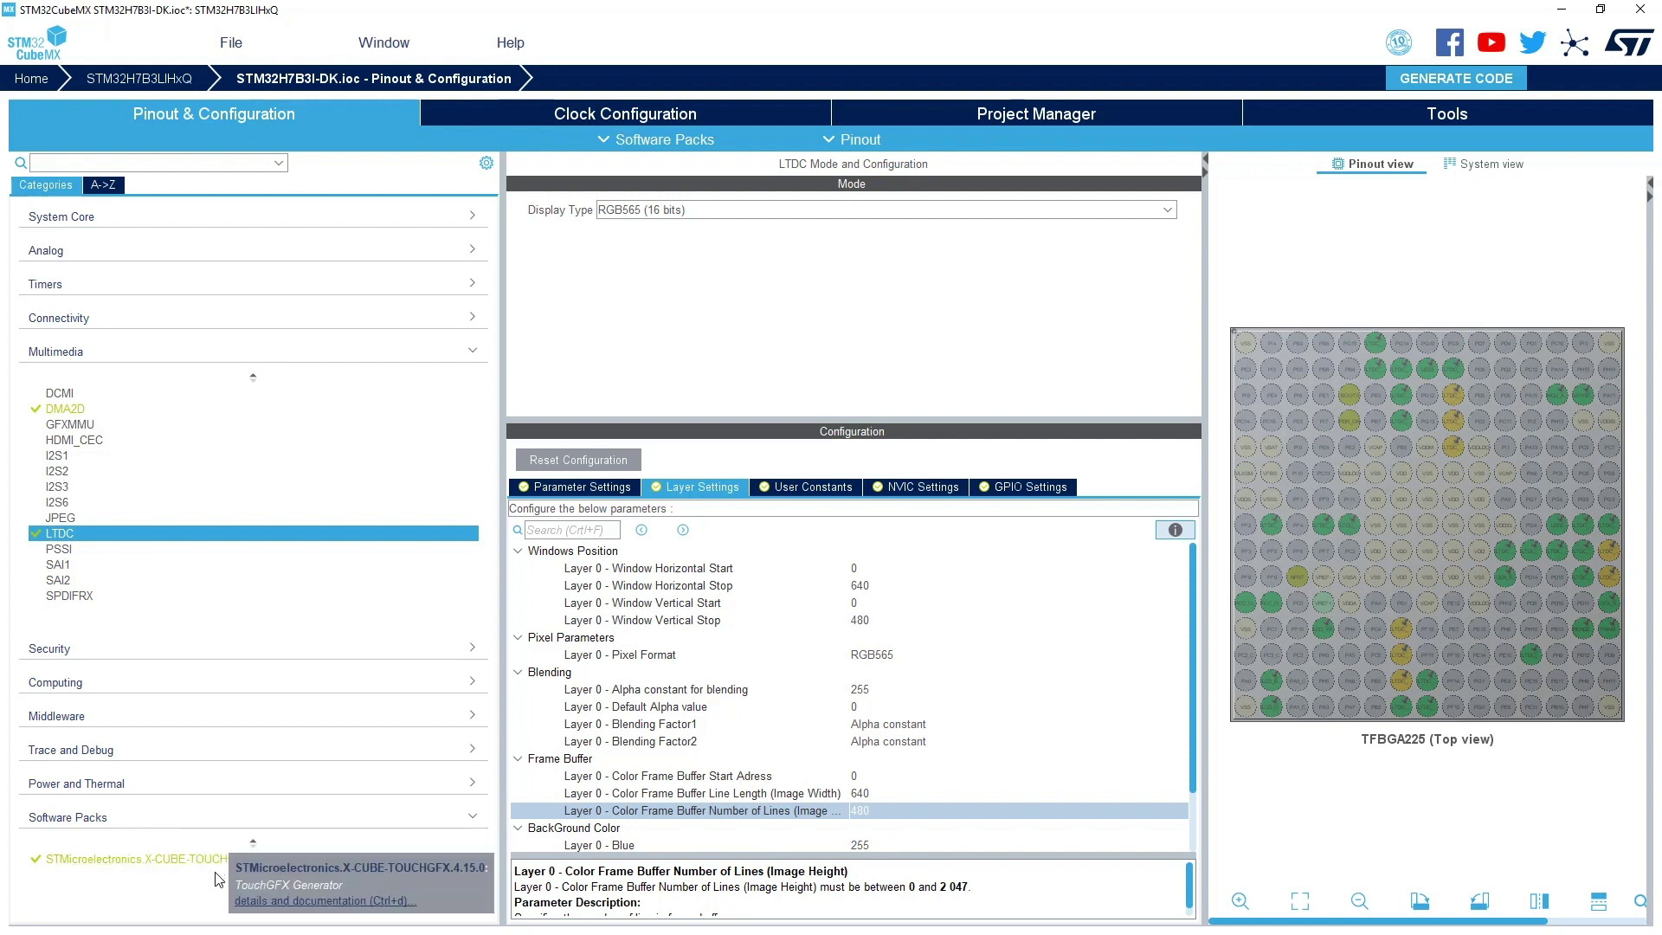
left_click(216, 868)
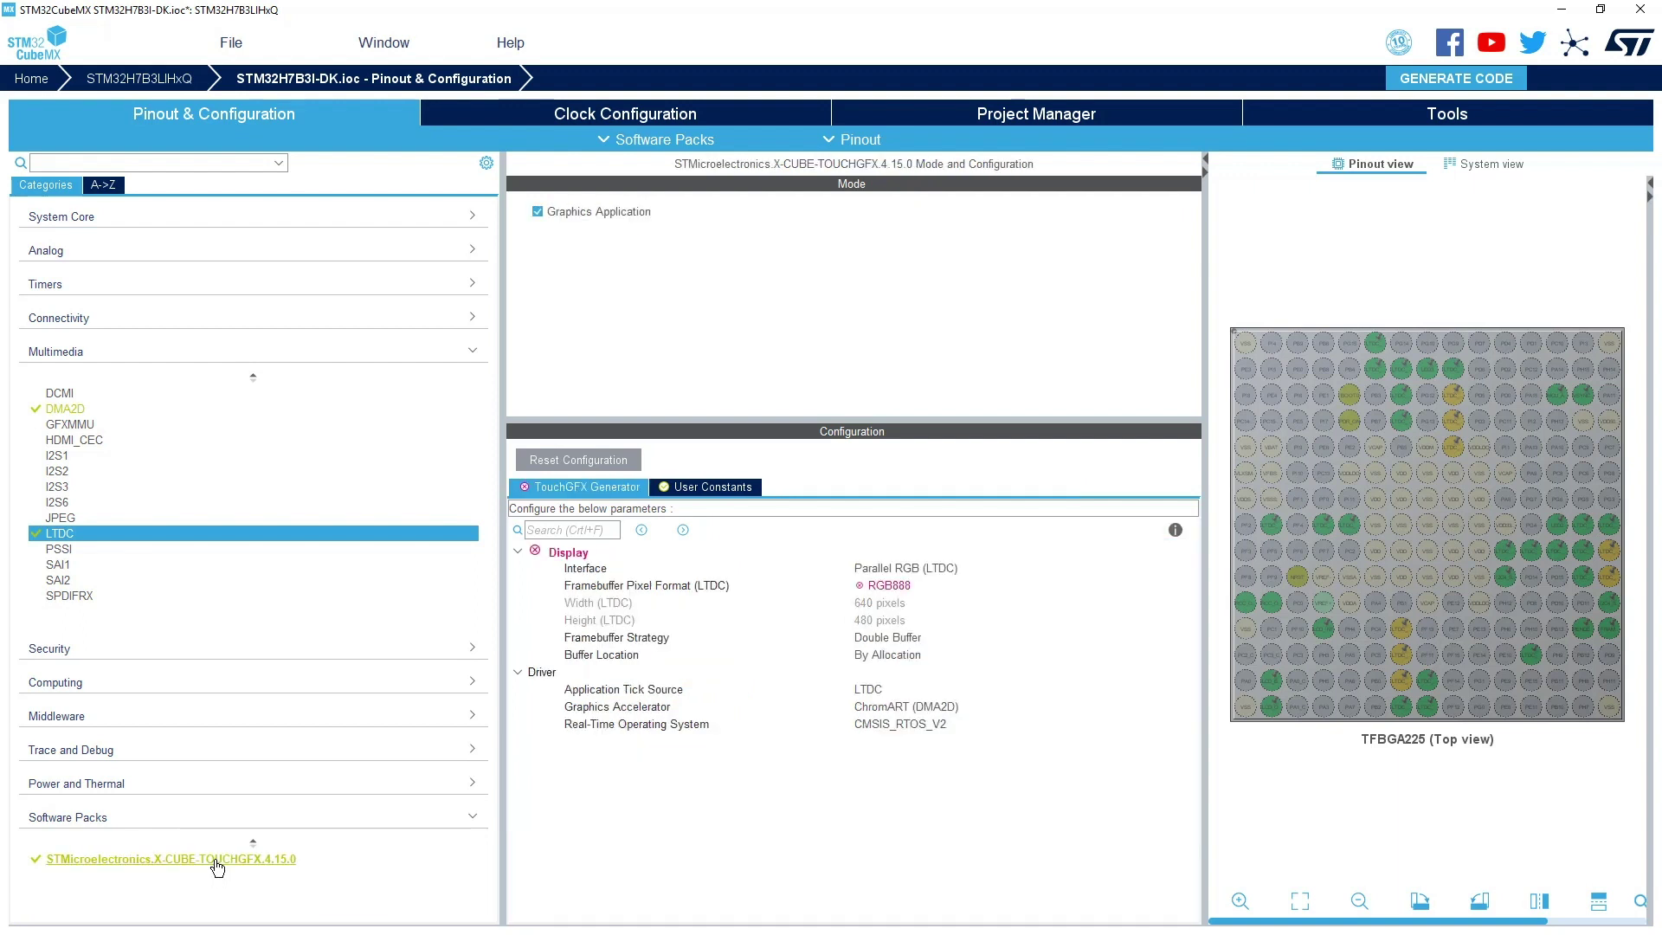
left_click(582, 592)
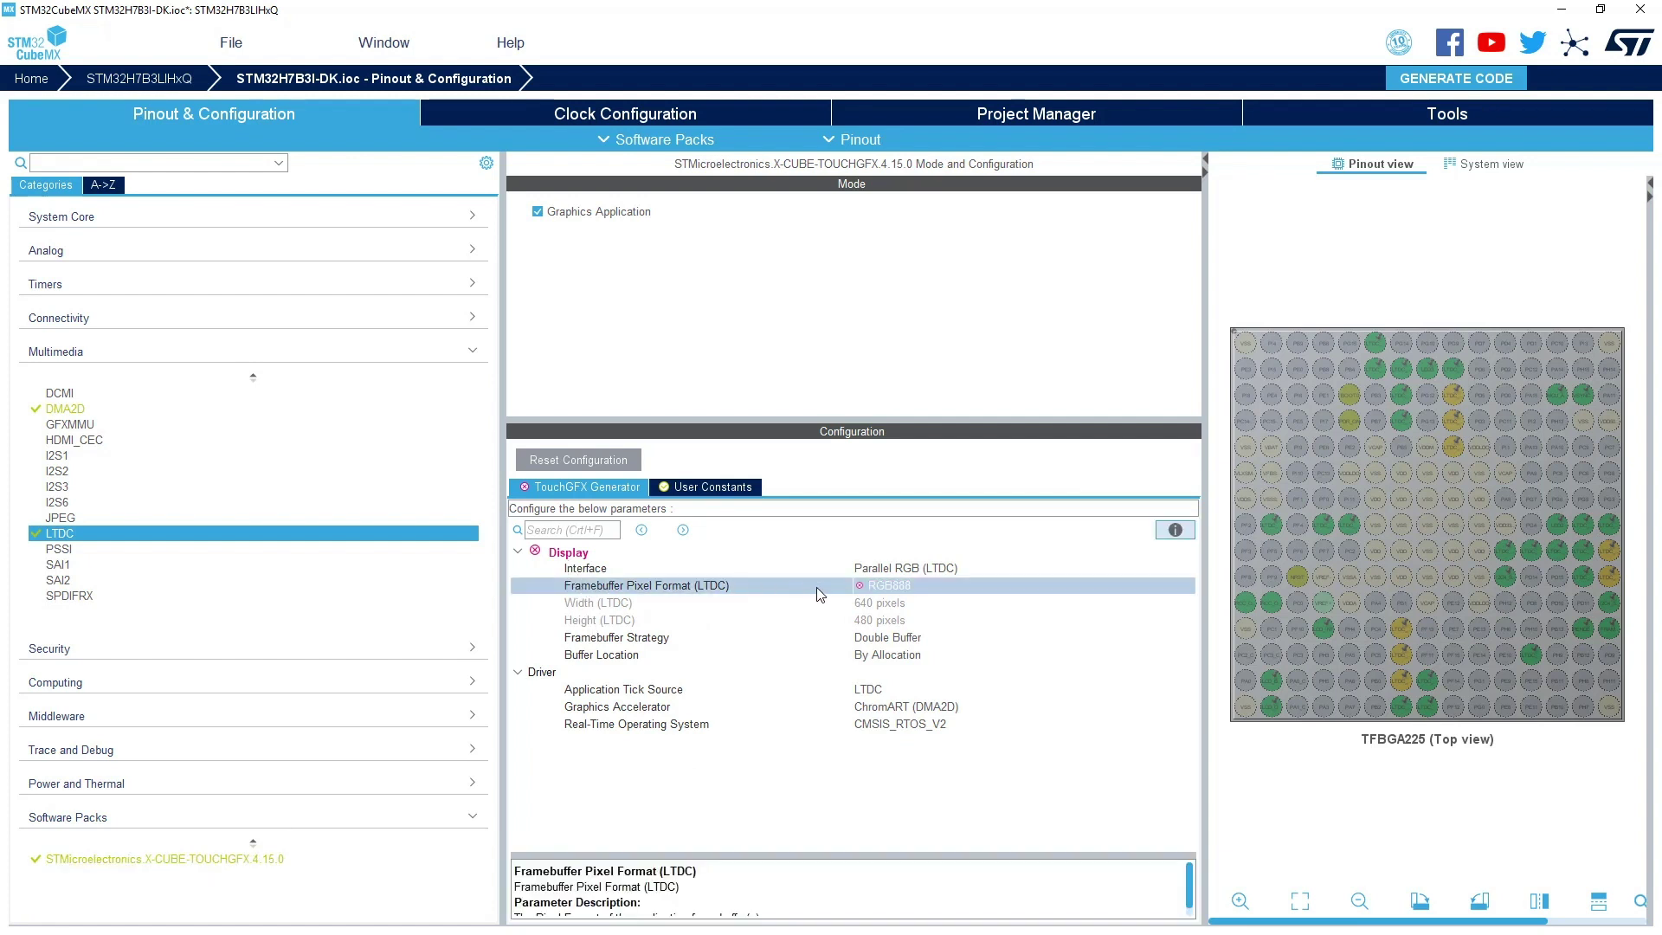
left_click(914, 590)
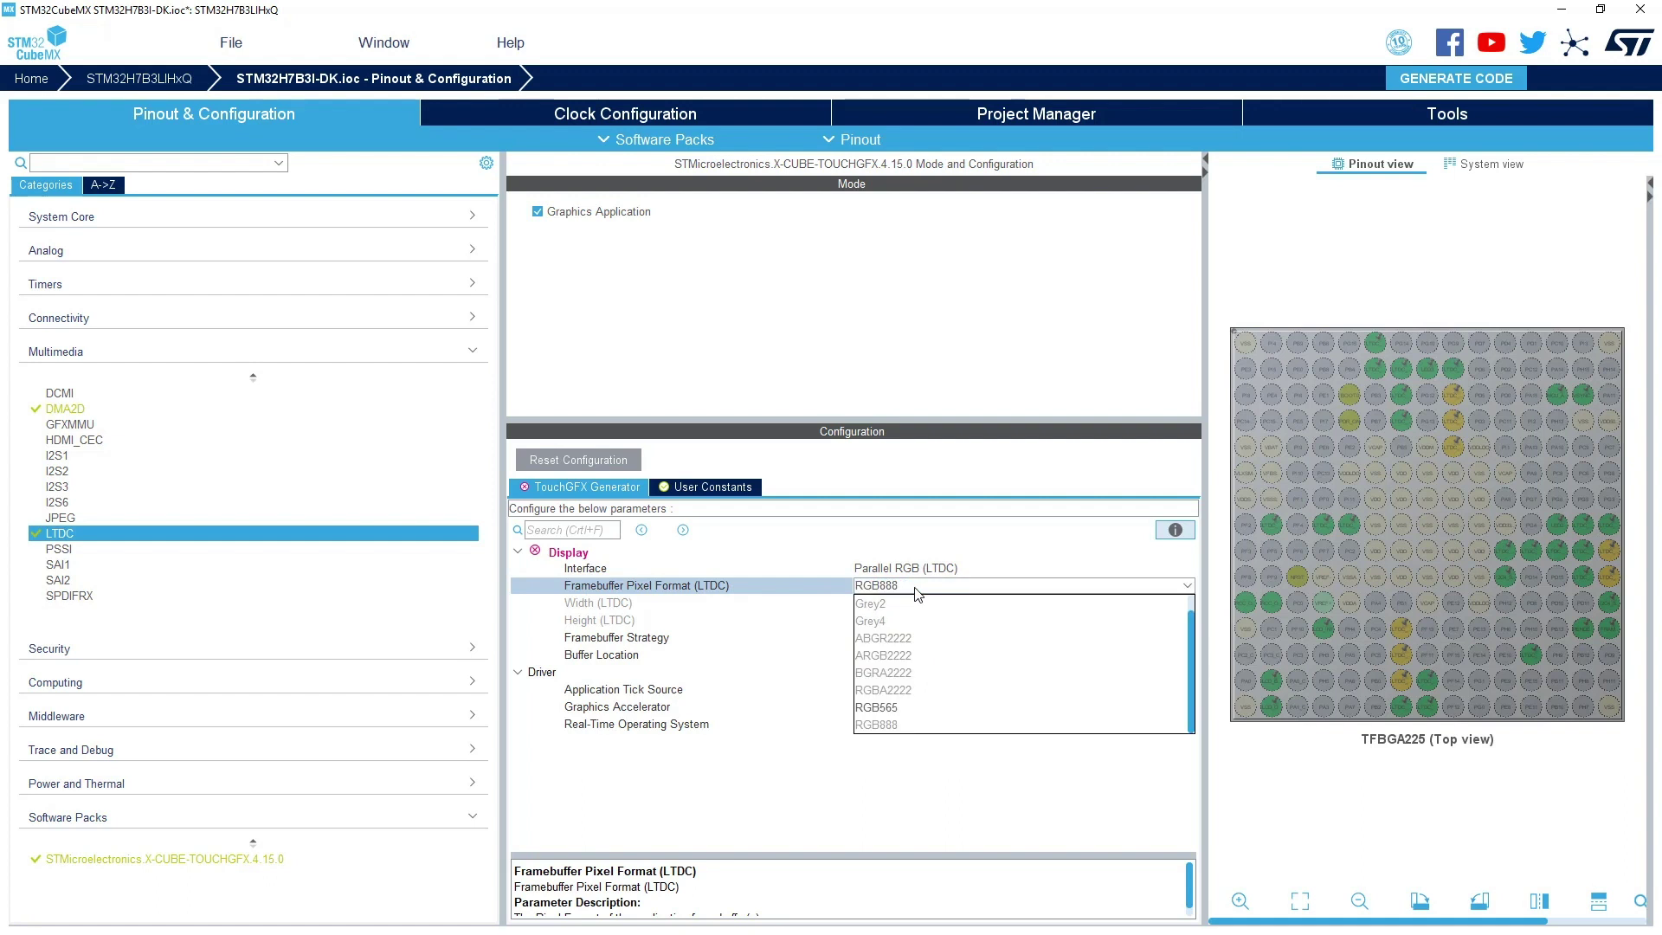
left_click(910, 711)
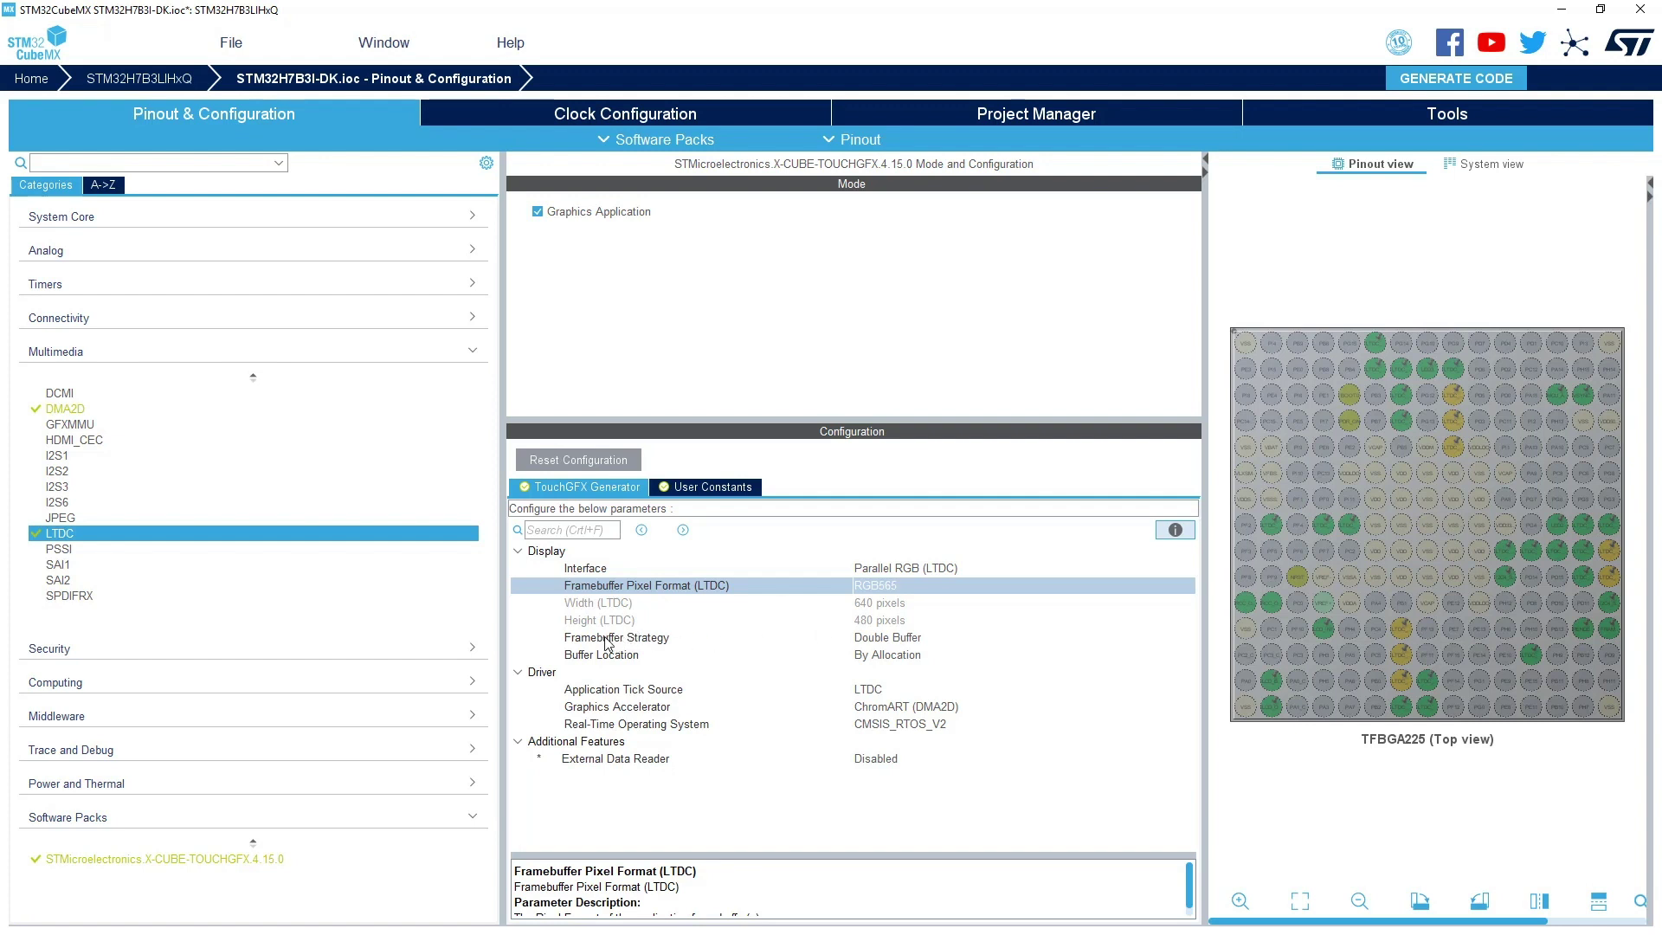
Step: Set the TouchGFX Framebuffer Strategy to Single Buffer and select the Buffer Location parameter
left_click(899, 641)
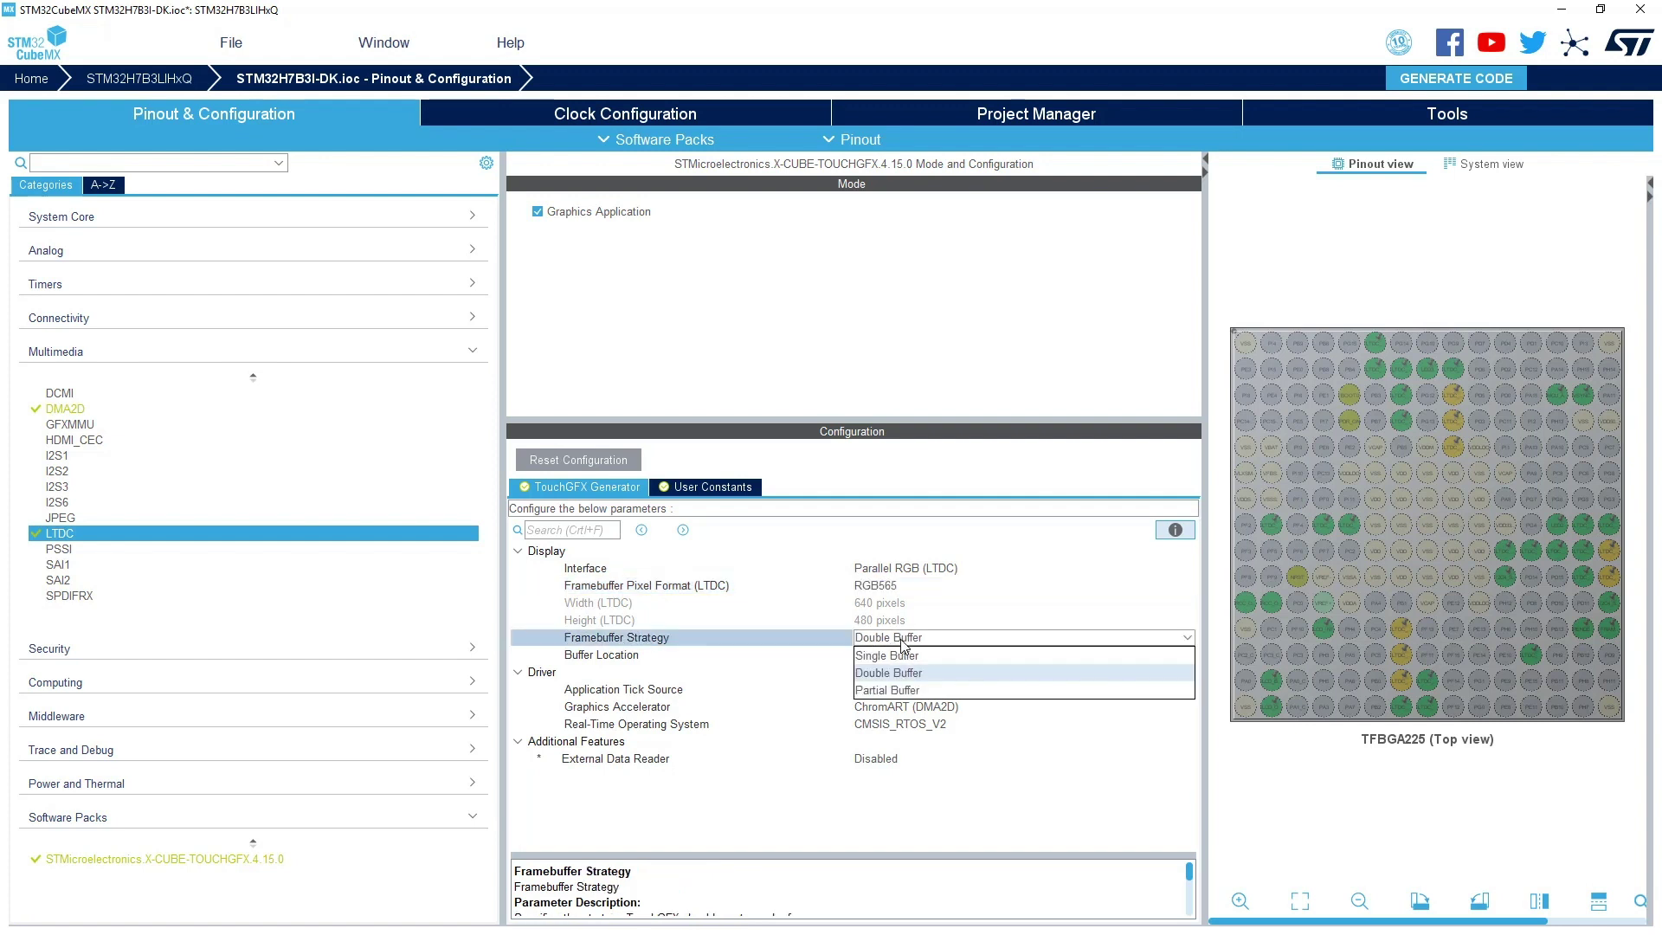
left_click(901, 655)
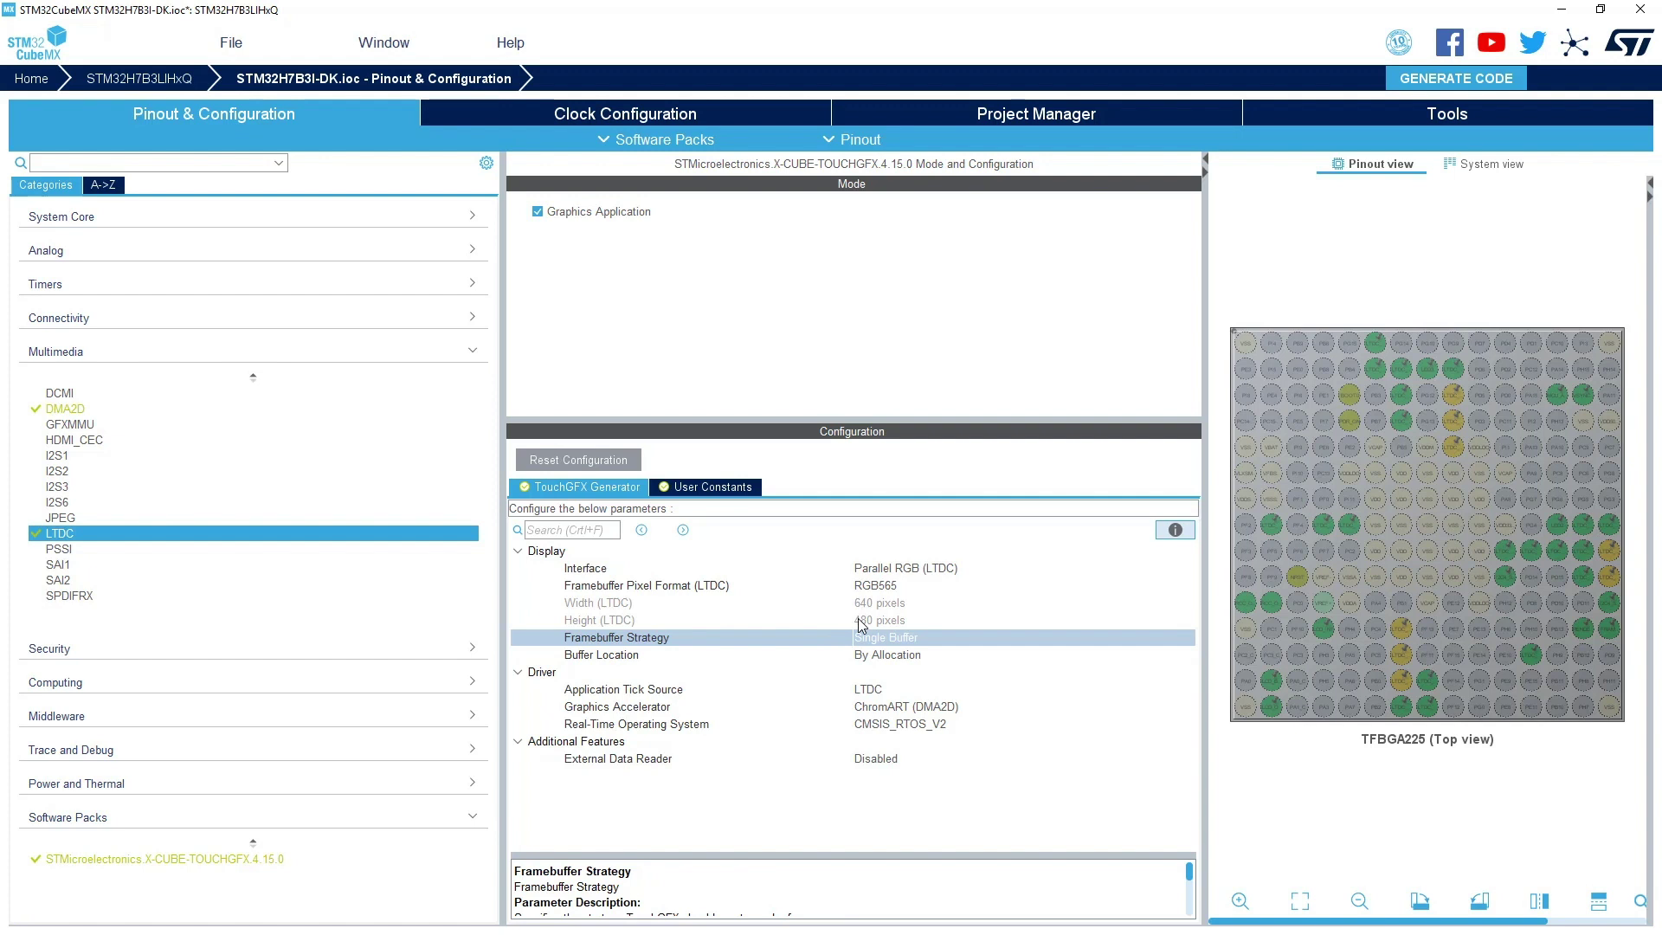
left_click(611, 658)
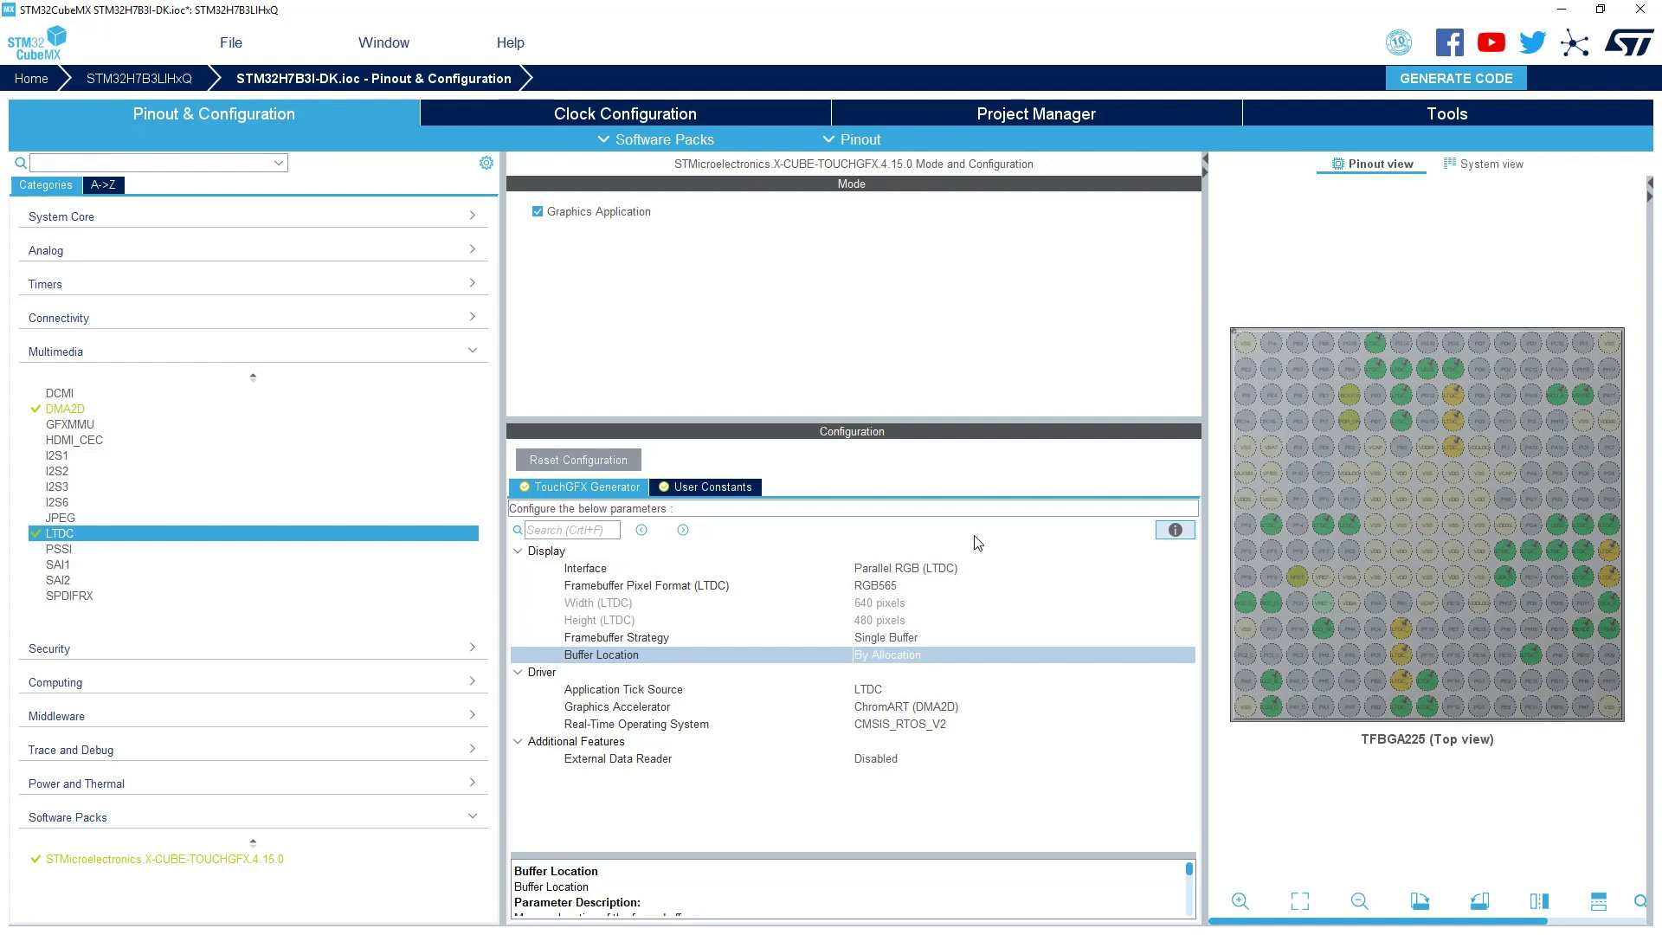
Step: In the project settings, choose STM32CubeIDE as the toolchain and generate the code
left_click(1007, 122)
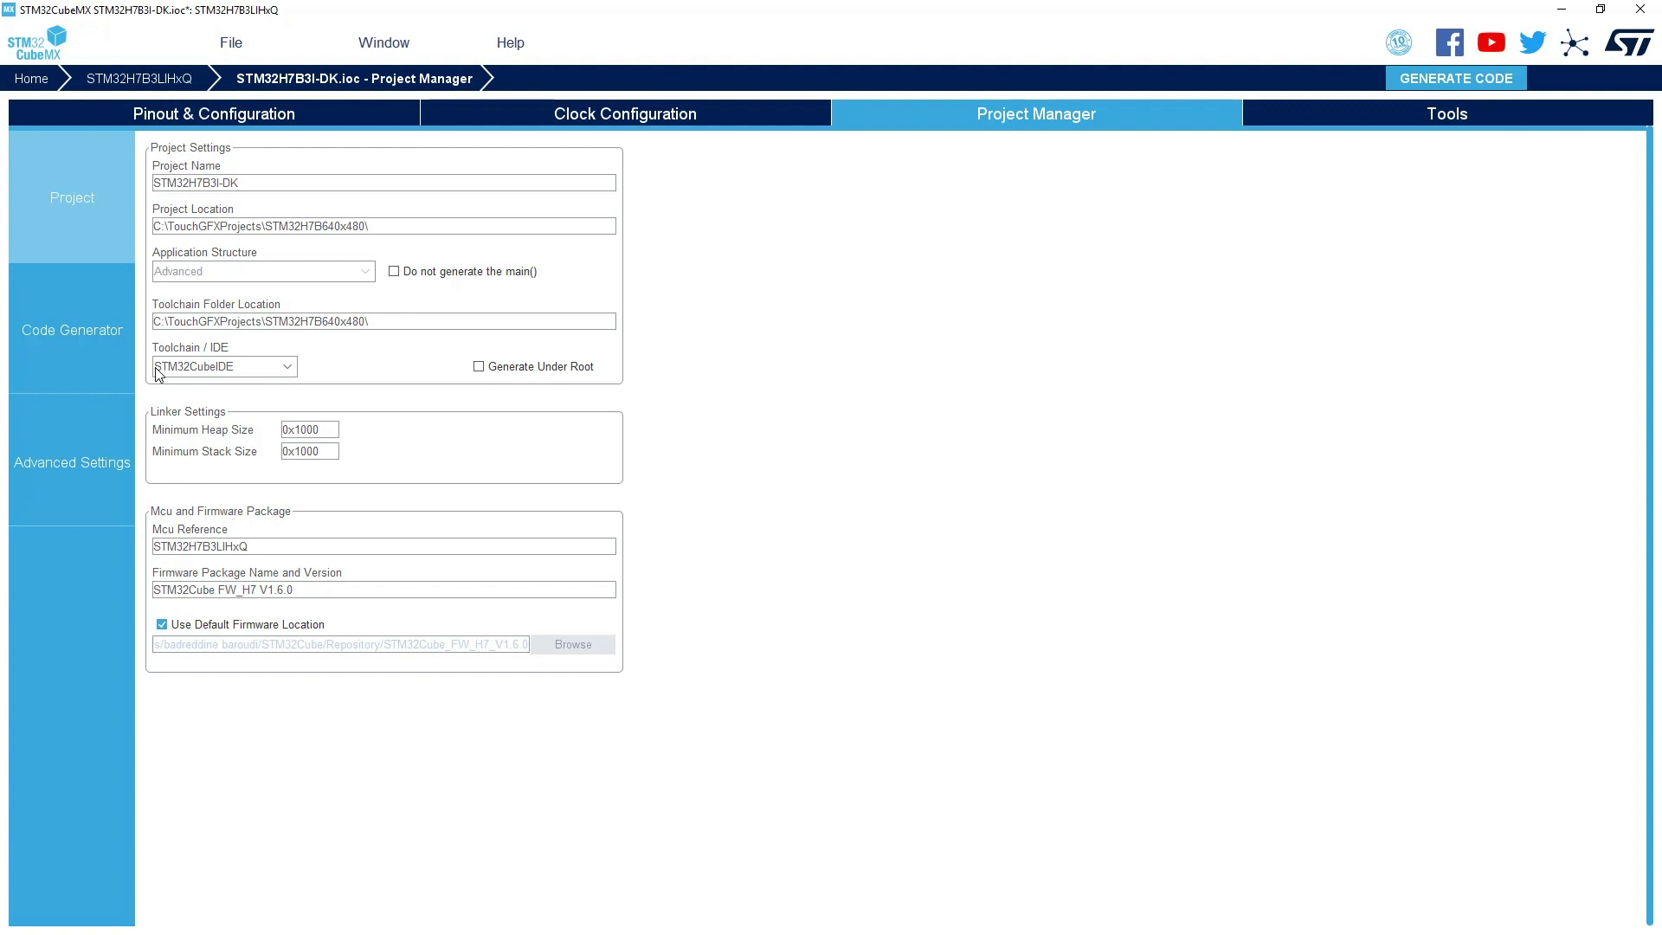
left_click(279, 371)
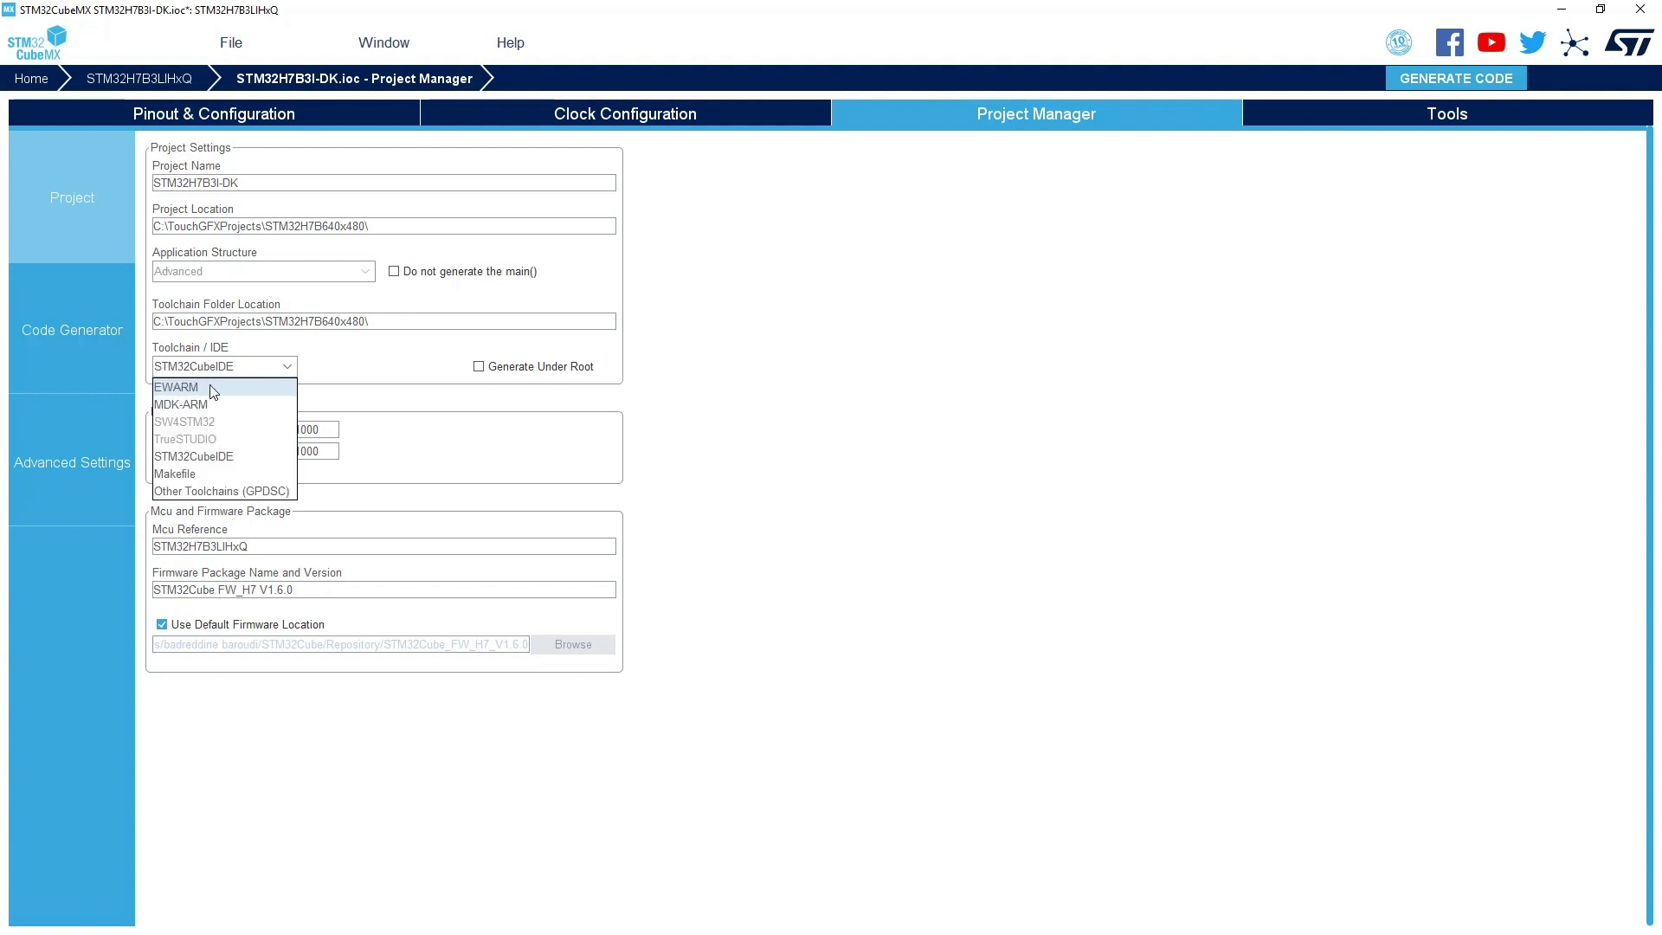
left_click(249, 463)
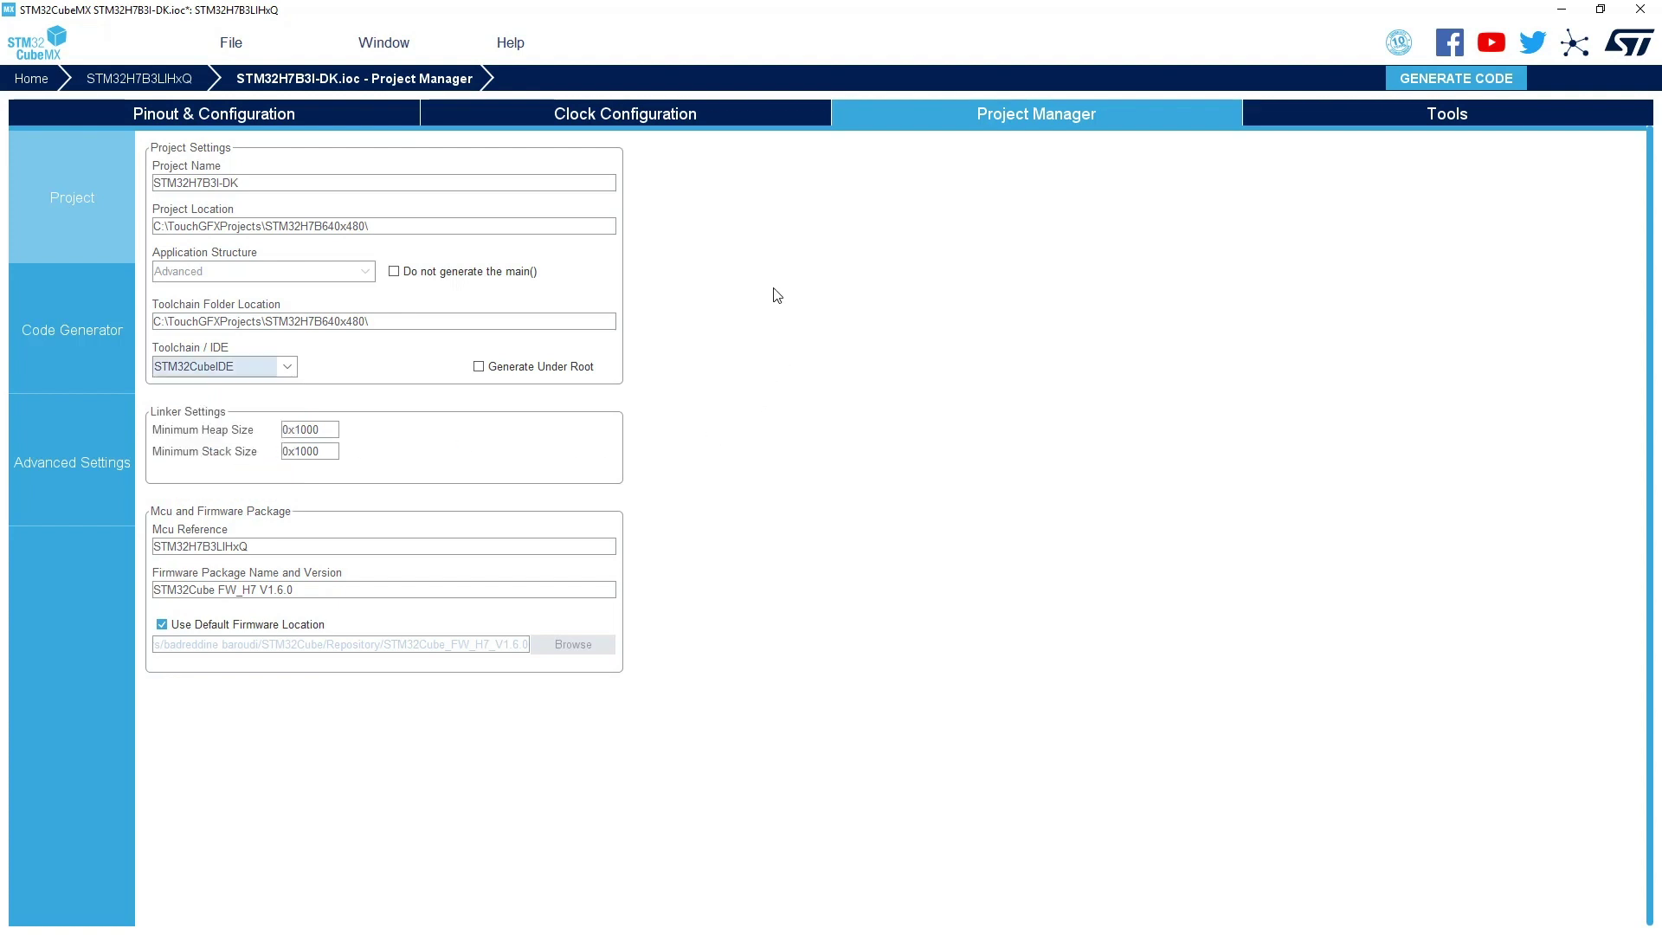
left_click(1434, 84)
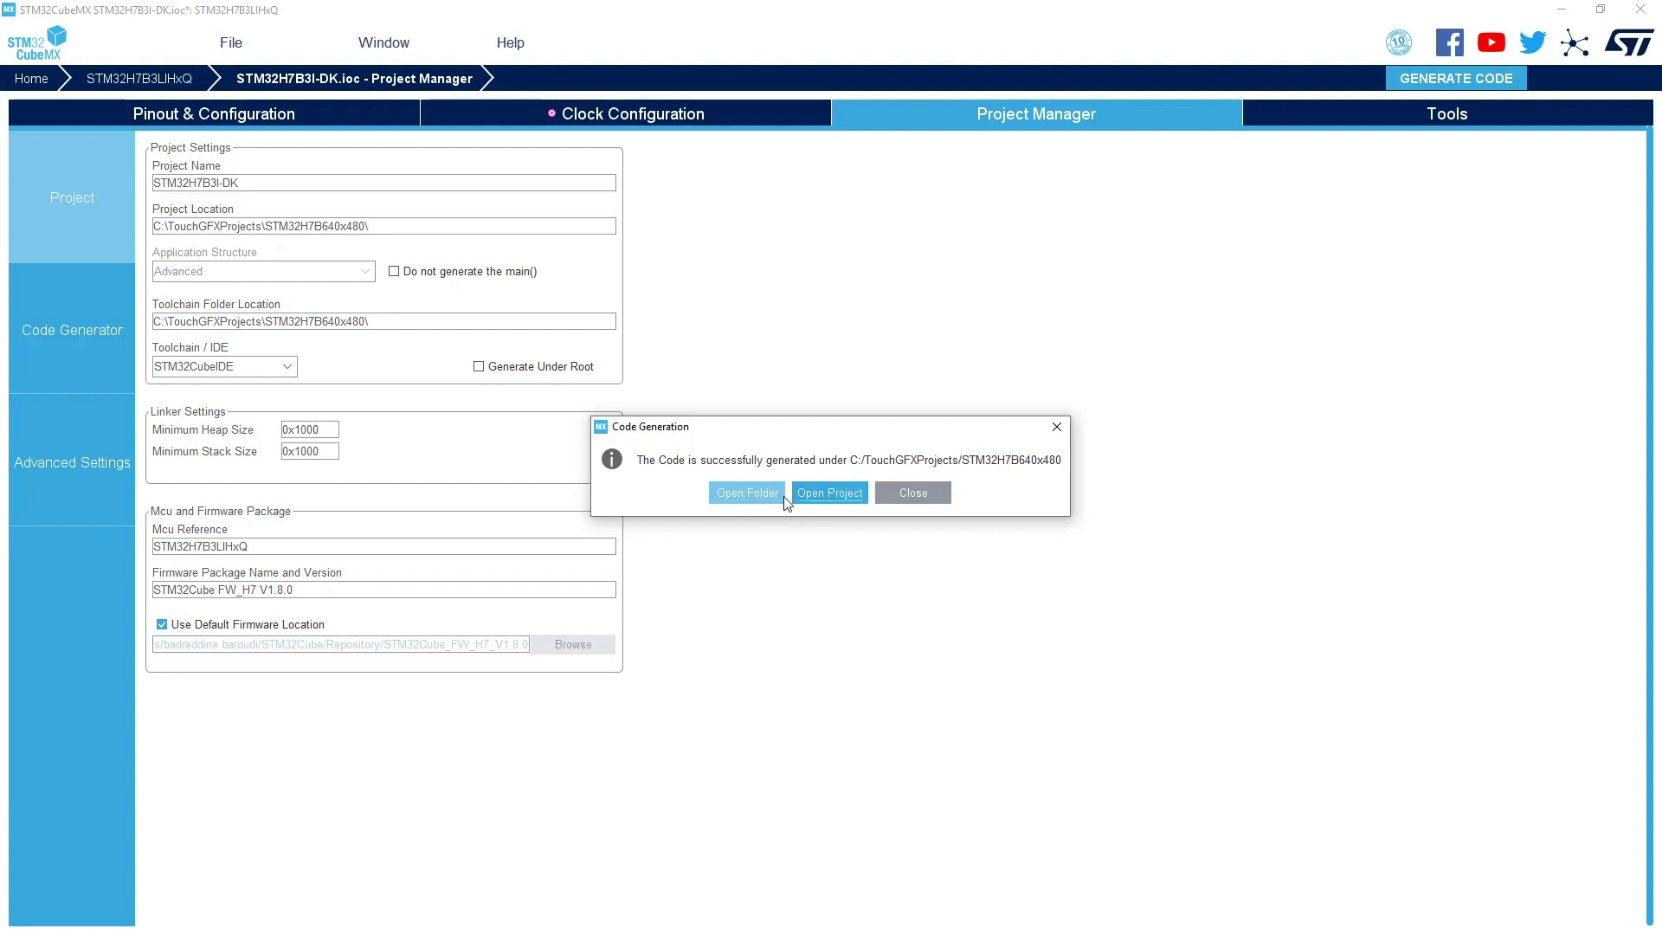
Step: Open the generated project in STM32CubeIDE, launching it with workspace_1.4.195 as the workspace directory
left_click(838, 494)
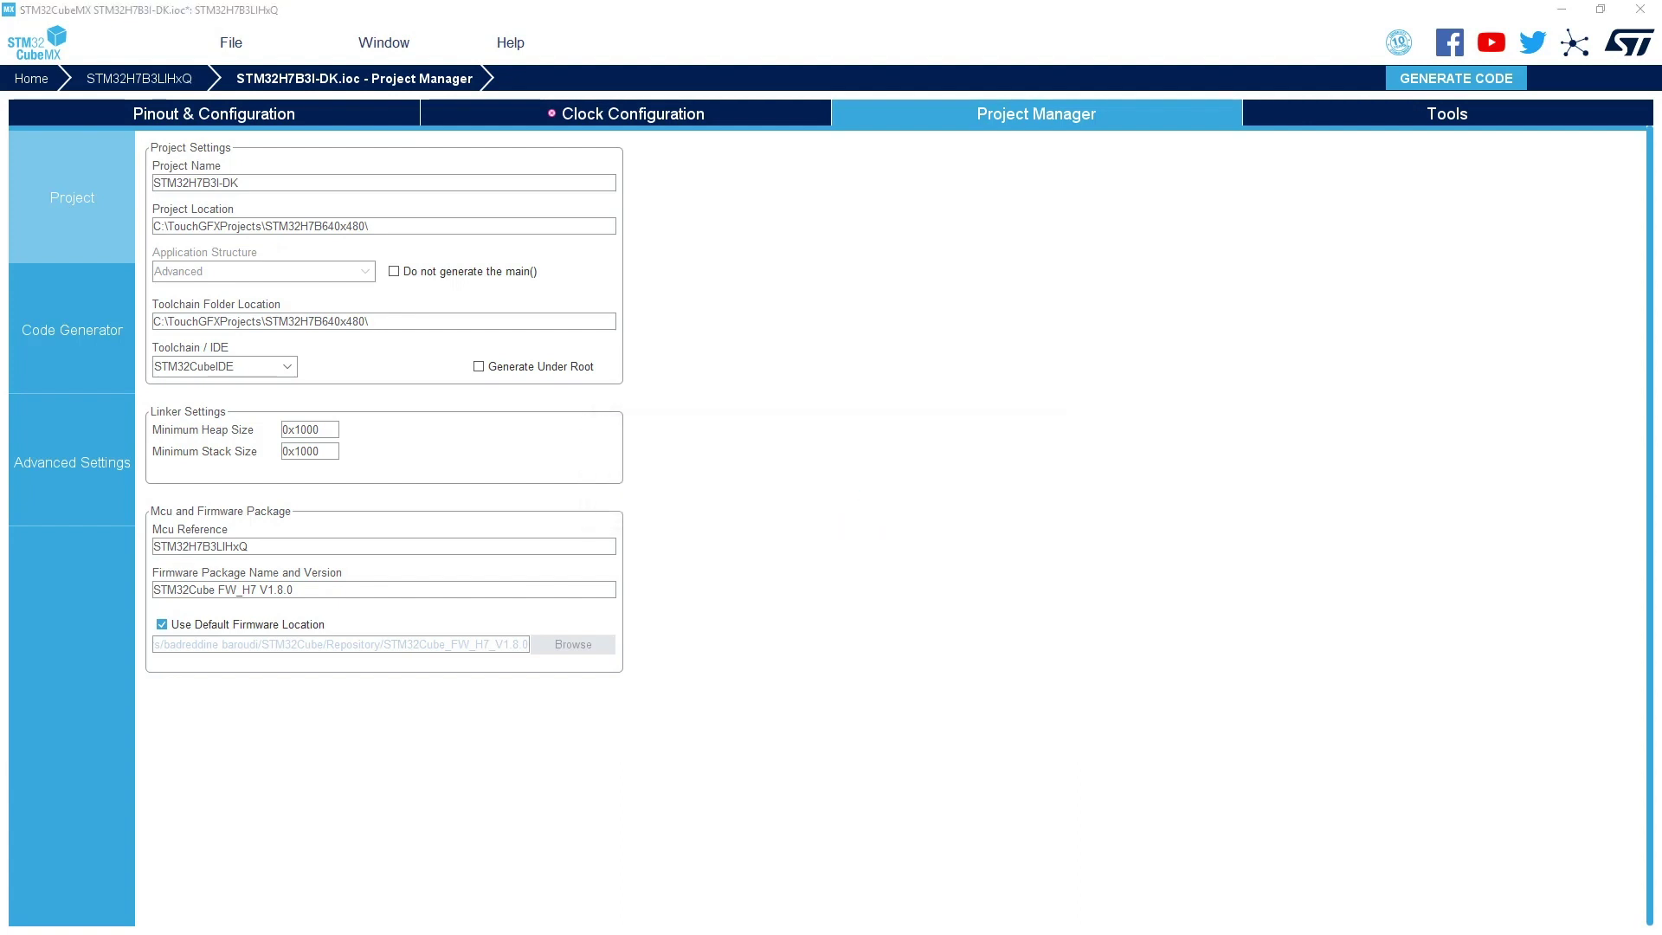
left_click(1040, 473)
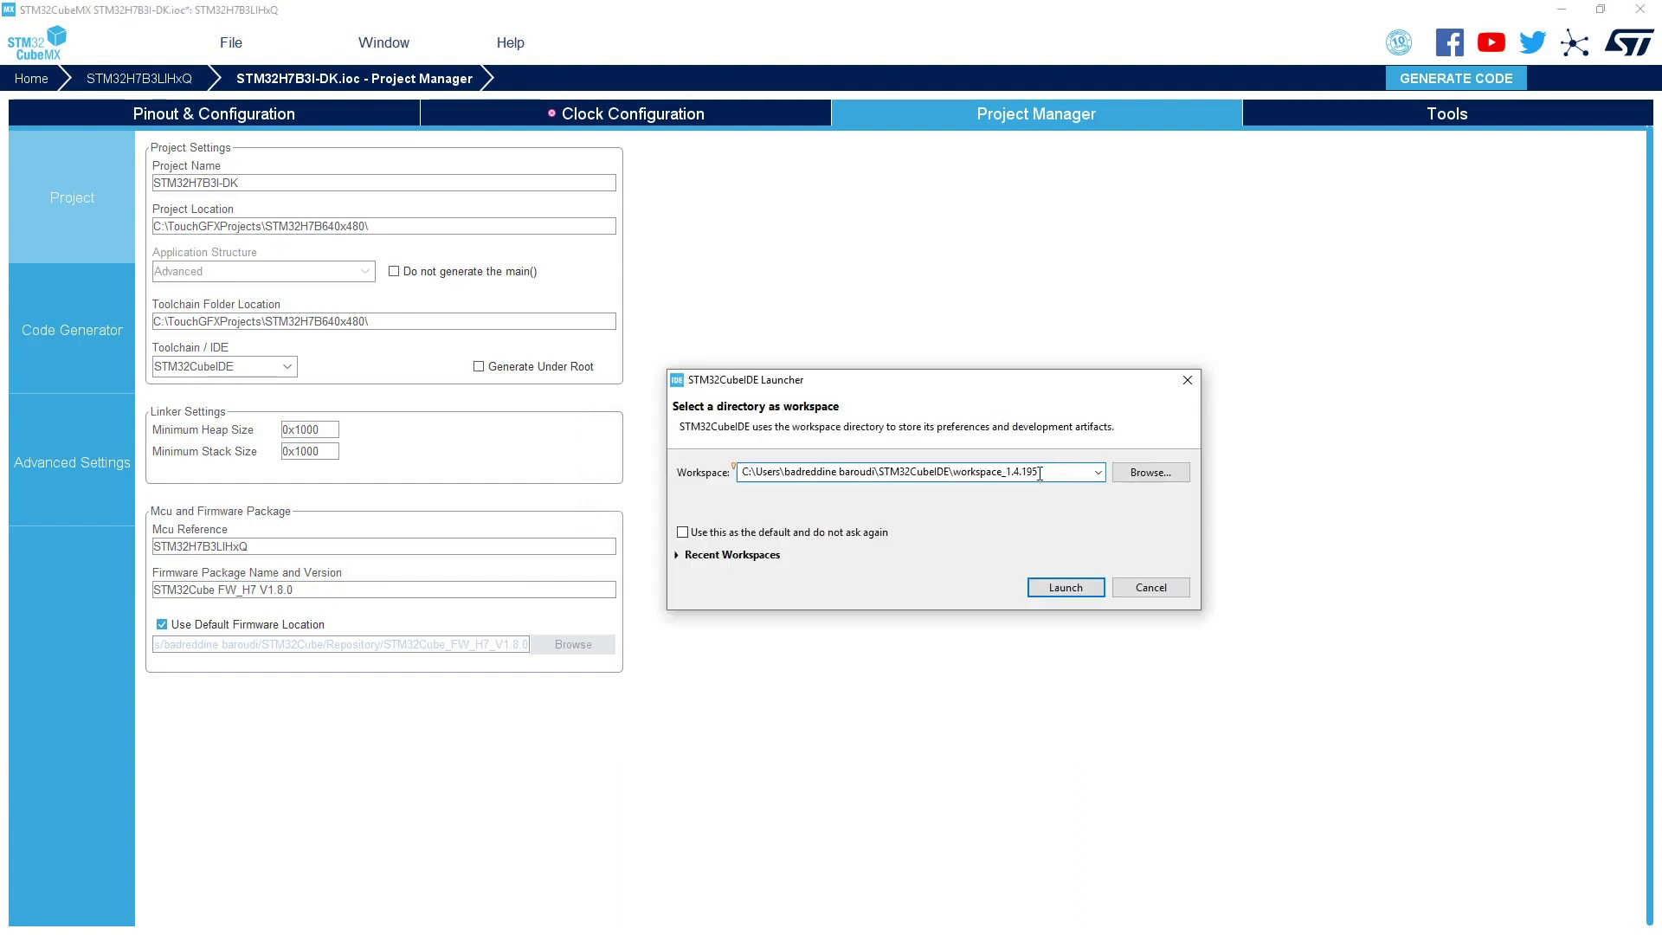
key("BackSpace")
type("5")
left_click(1062, 592)
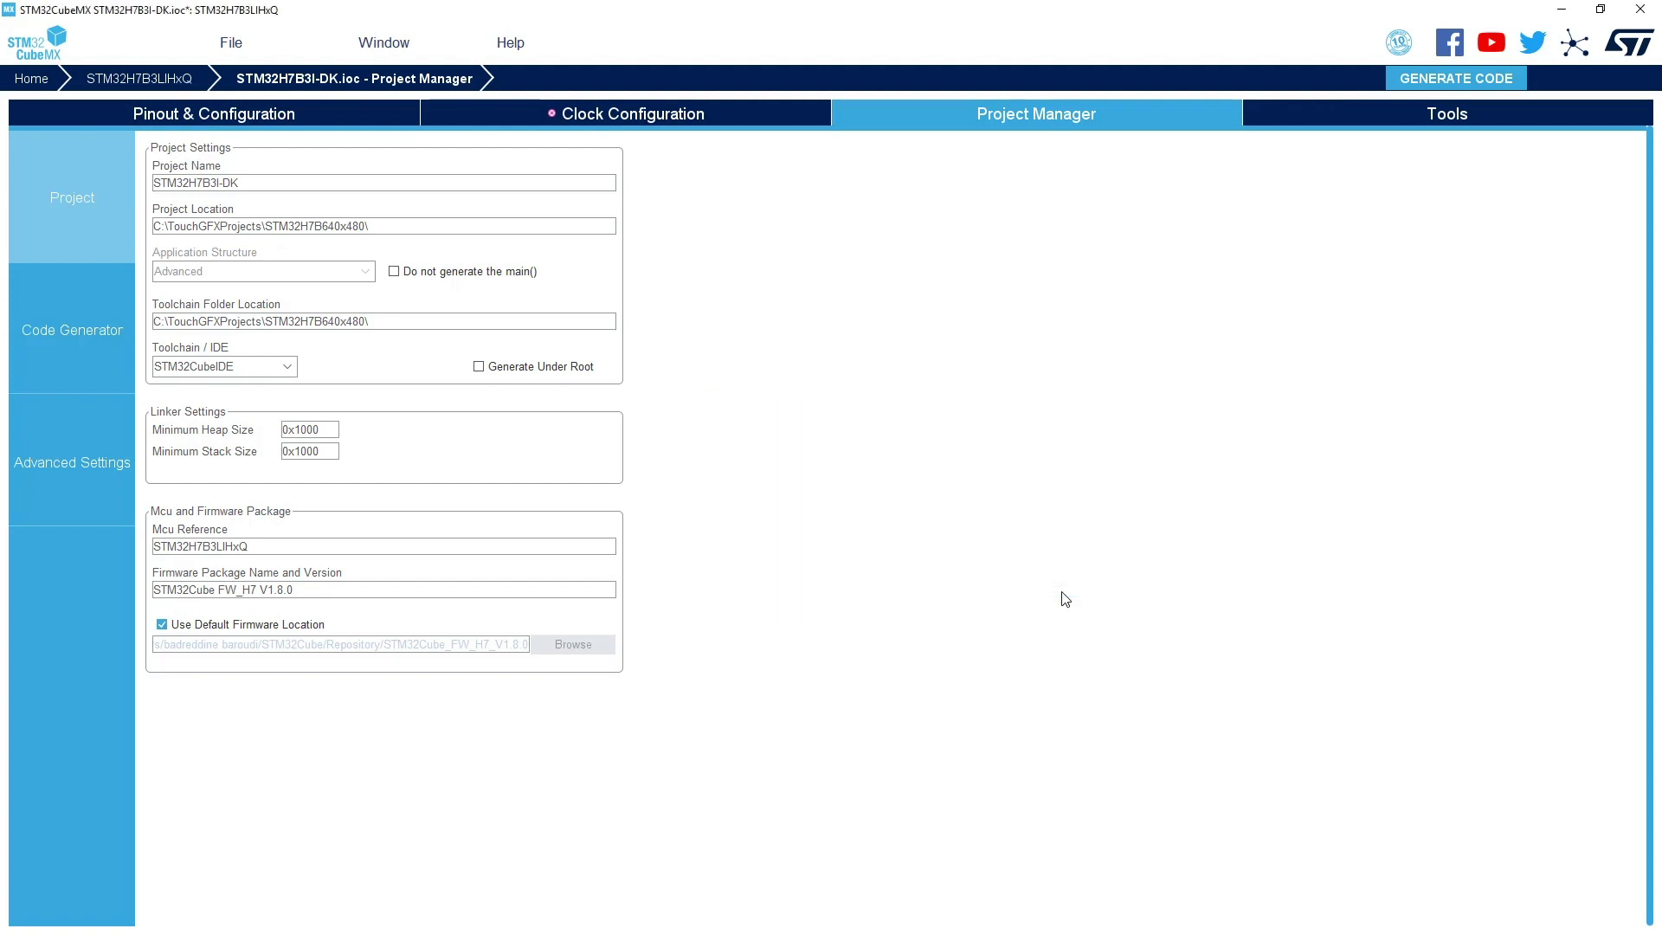
Step: Reload the modified project in TouchGFX Designer and enlarge the white box to 640 x 480 so it fills Screen1
left_click(1222, 387)
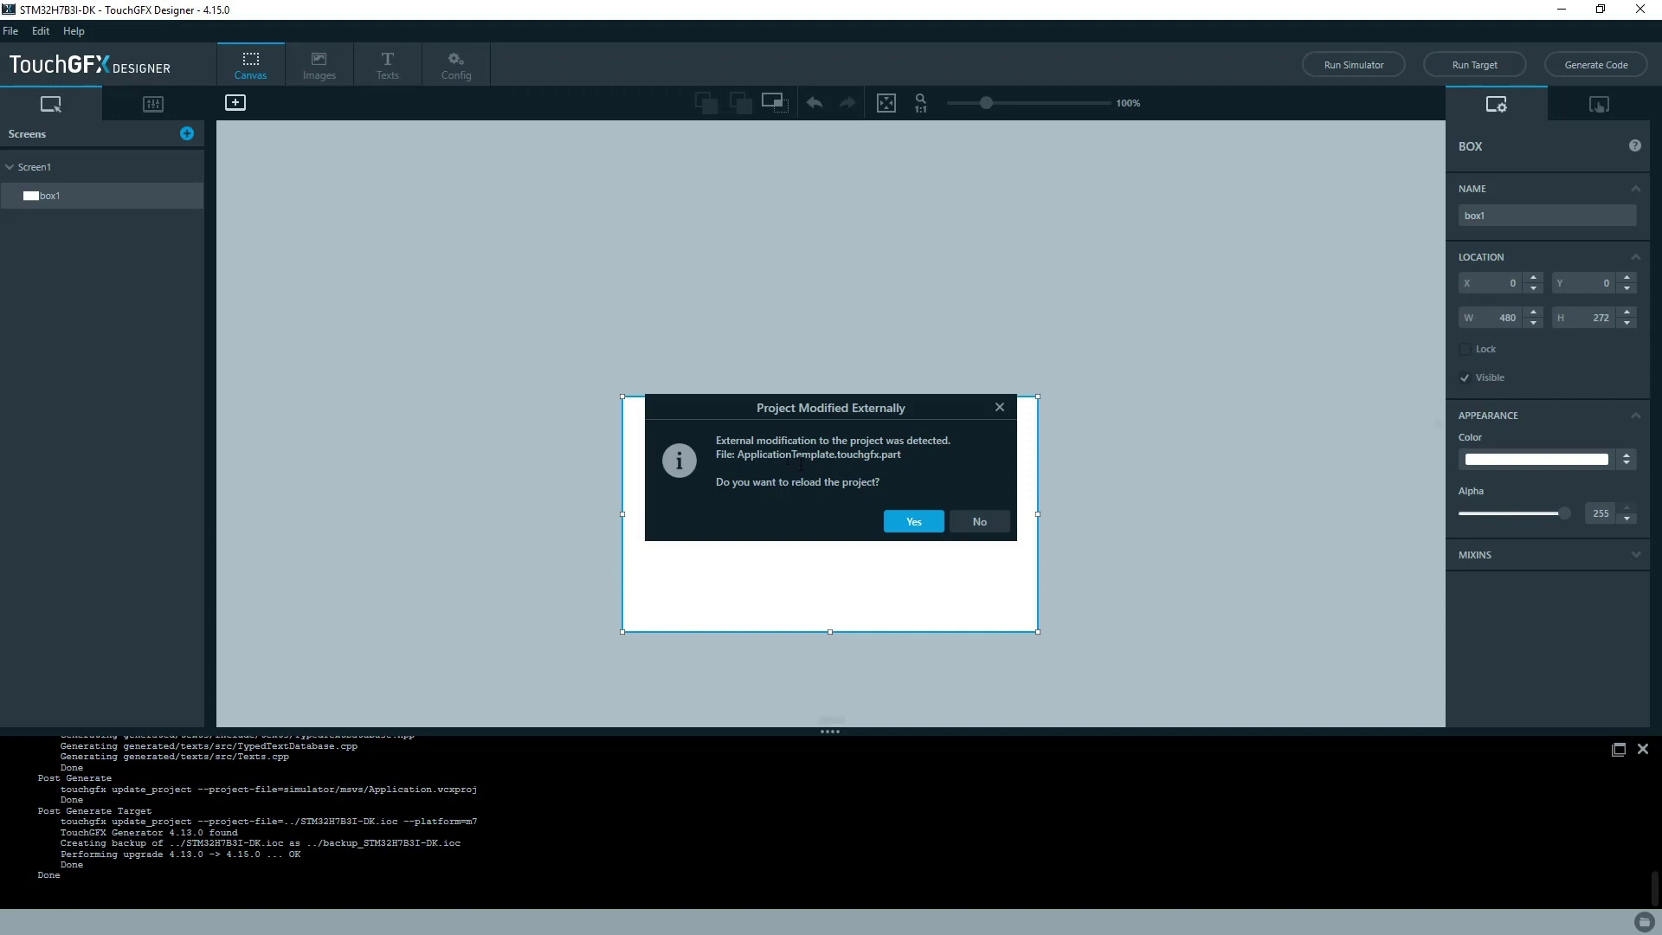
left_click(895, 523)
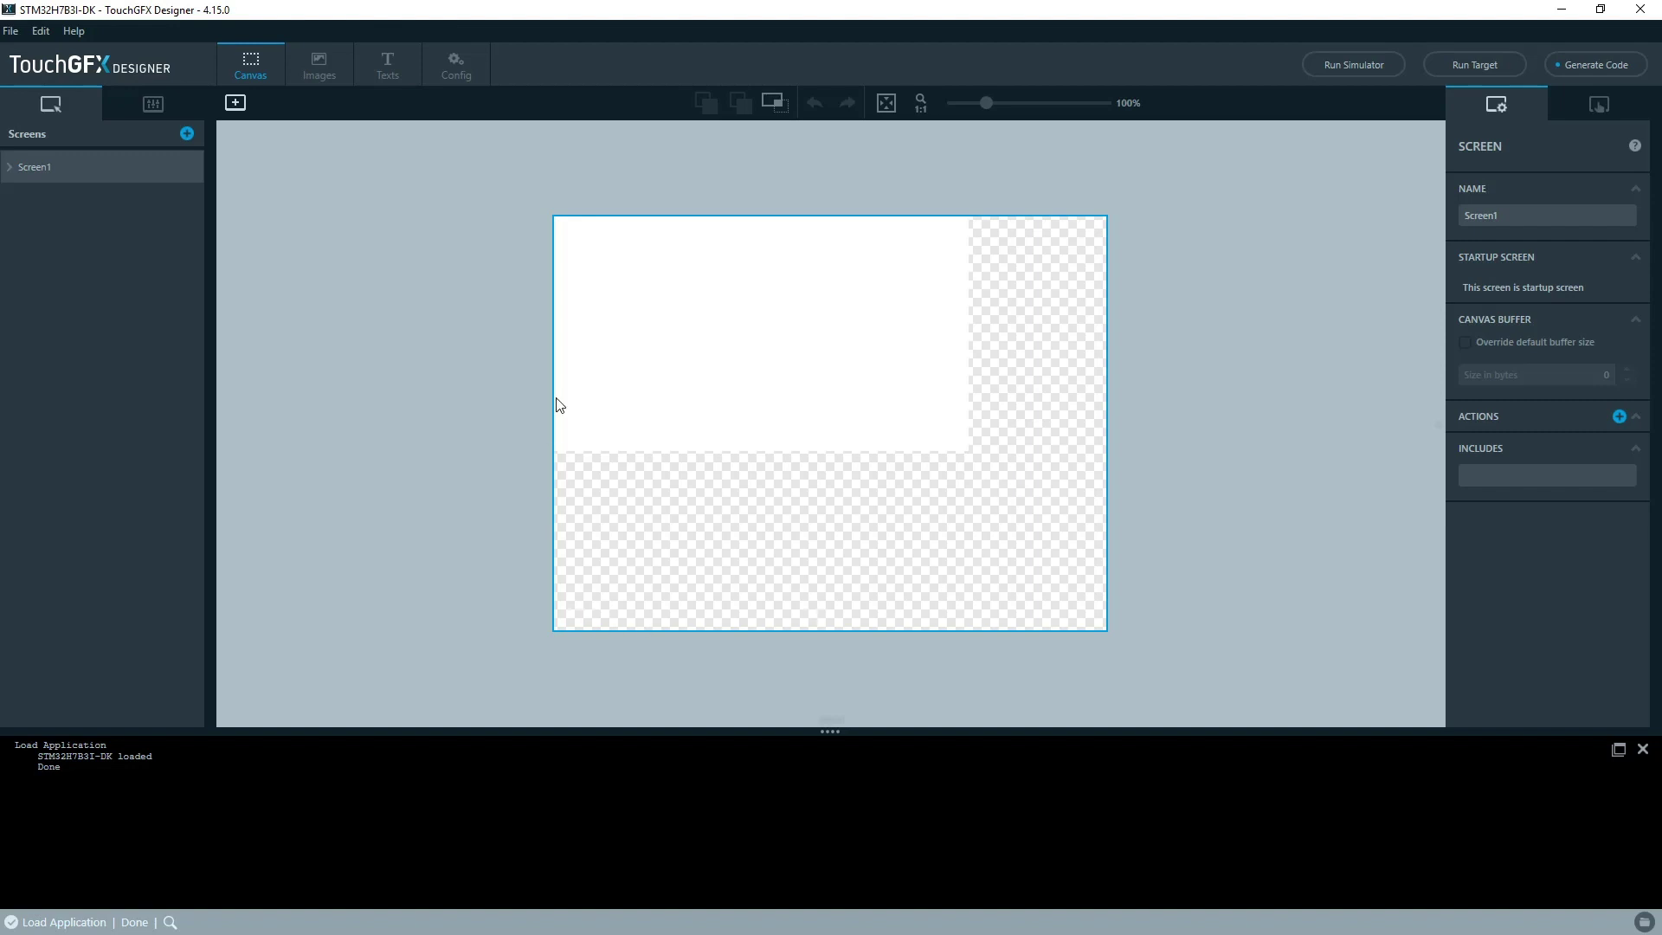
left_click(941, 435)
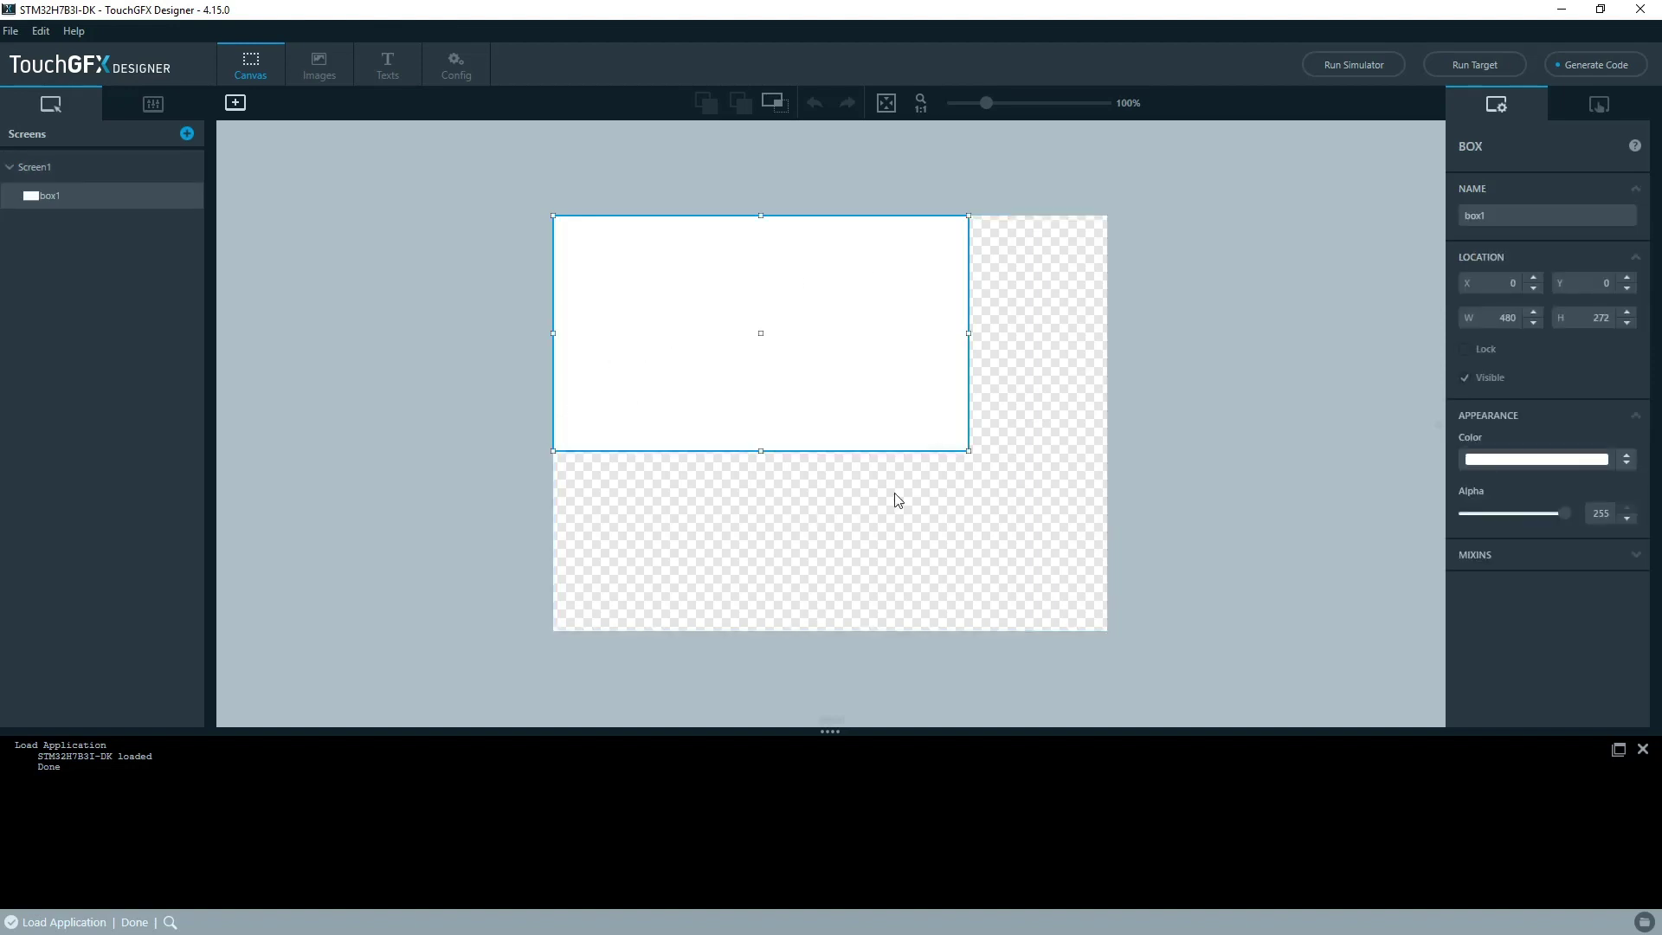
left_click_drag(967, 450, 1101, 630)
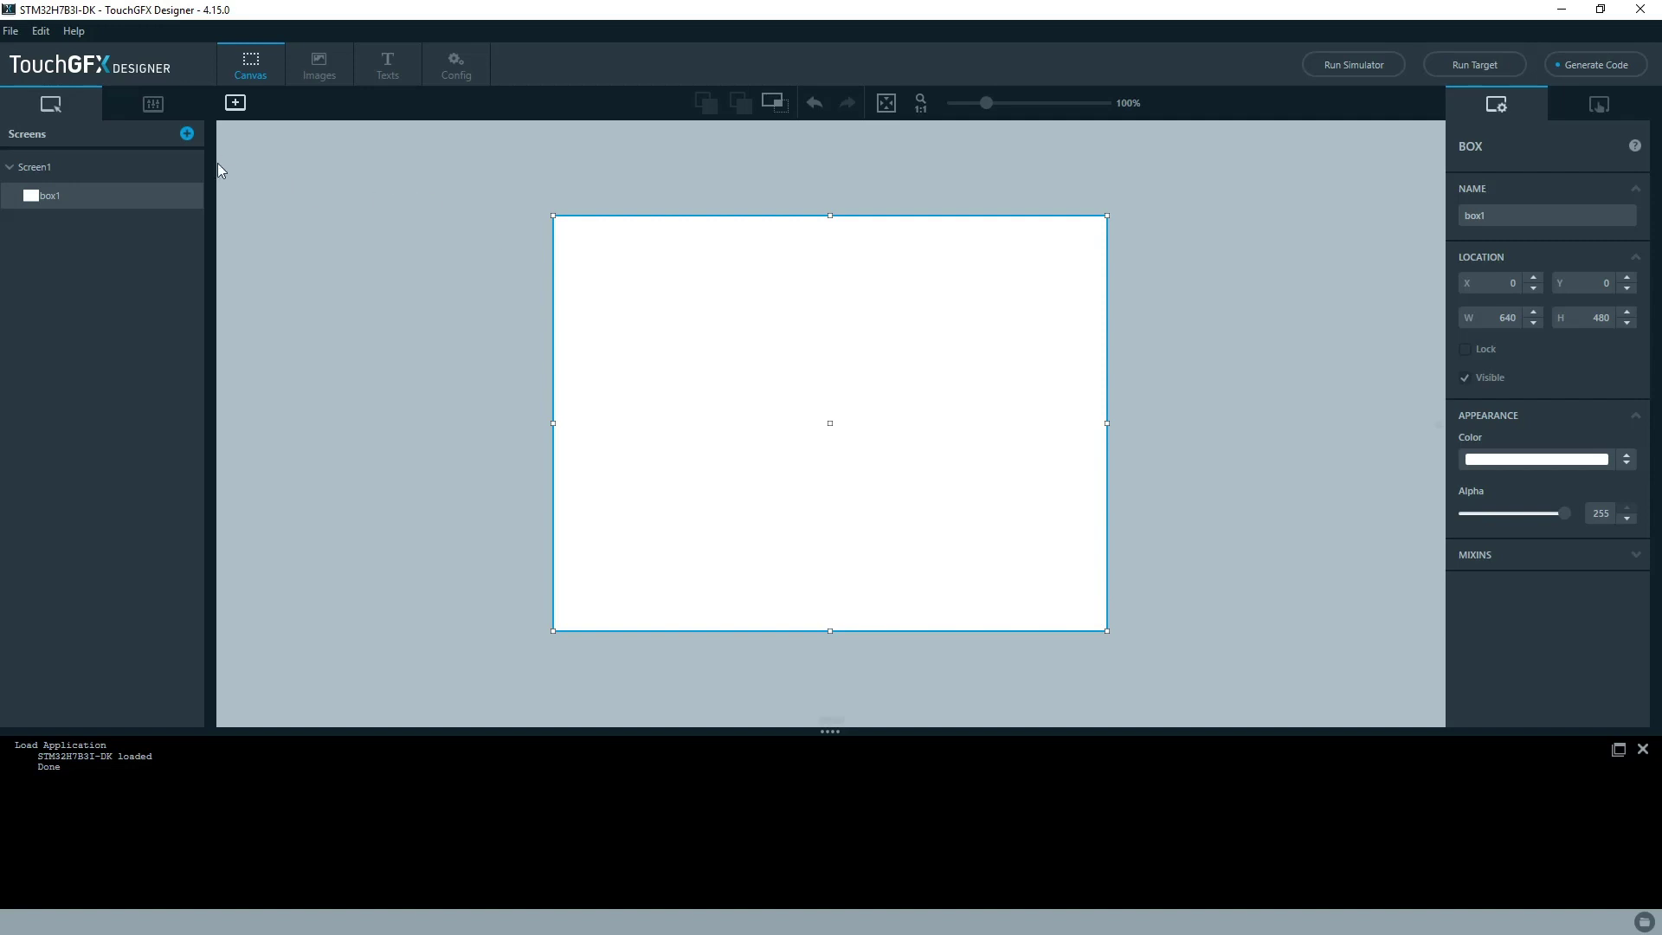
Step: Search the widgets for "image" and add an Image widget to Screen1
left_click(236, 105)
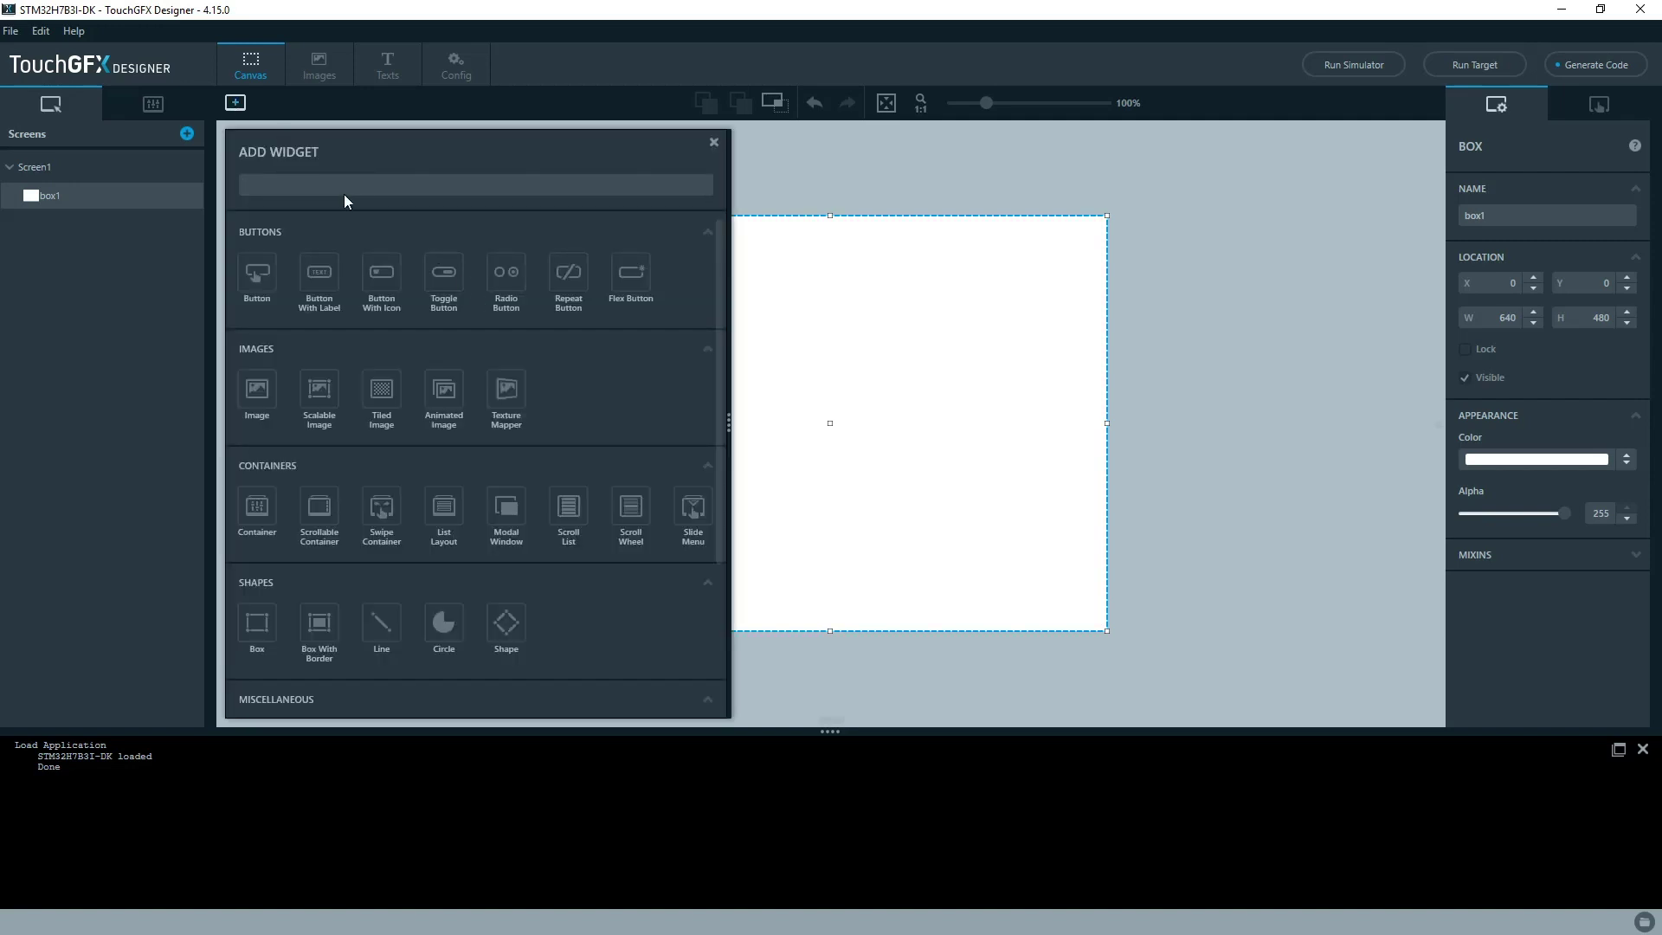
type("ima")
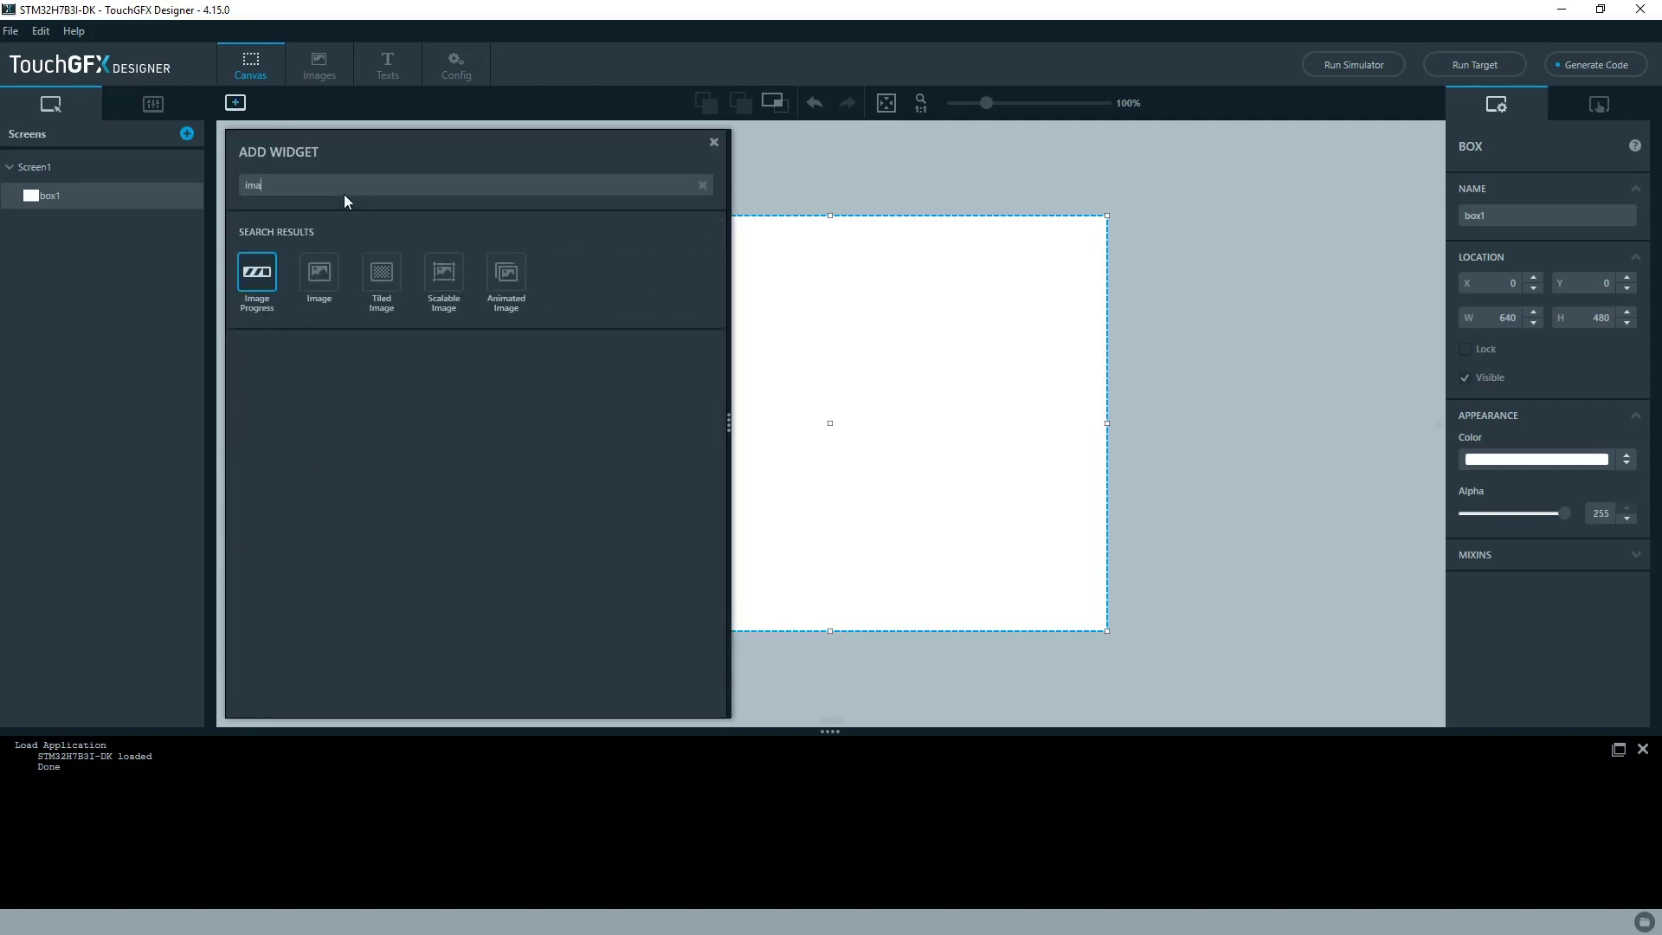
type("ge")
left_click(269, 276)
left_click(712, 143)
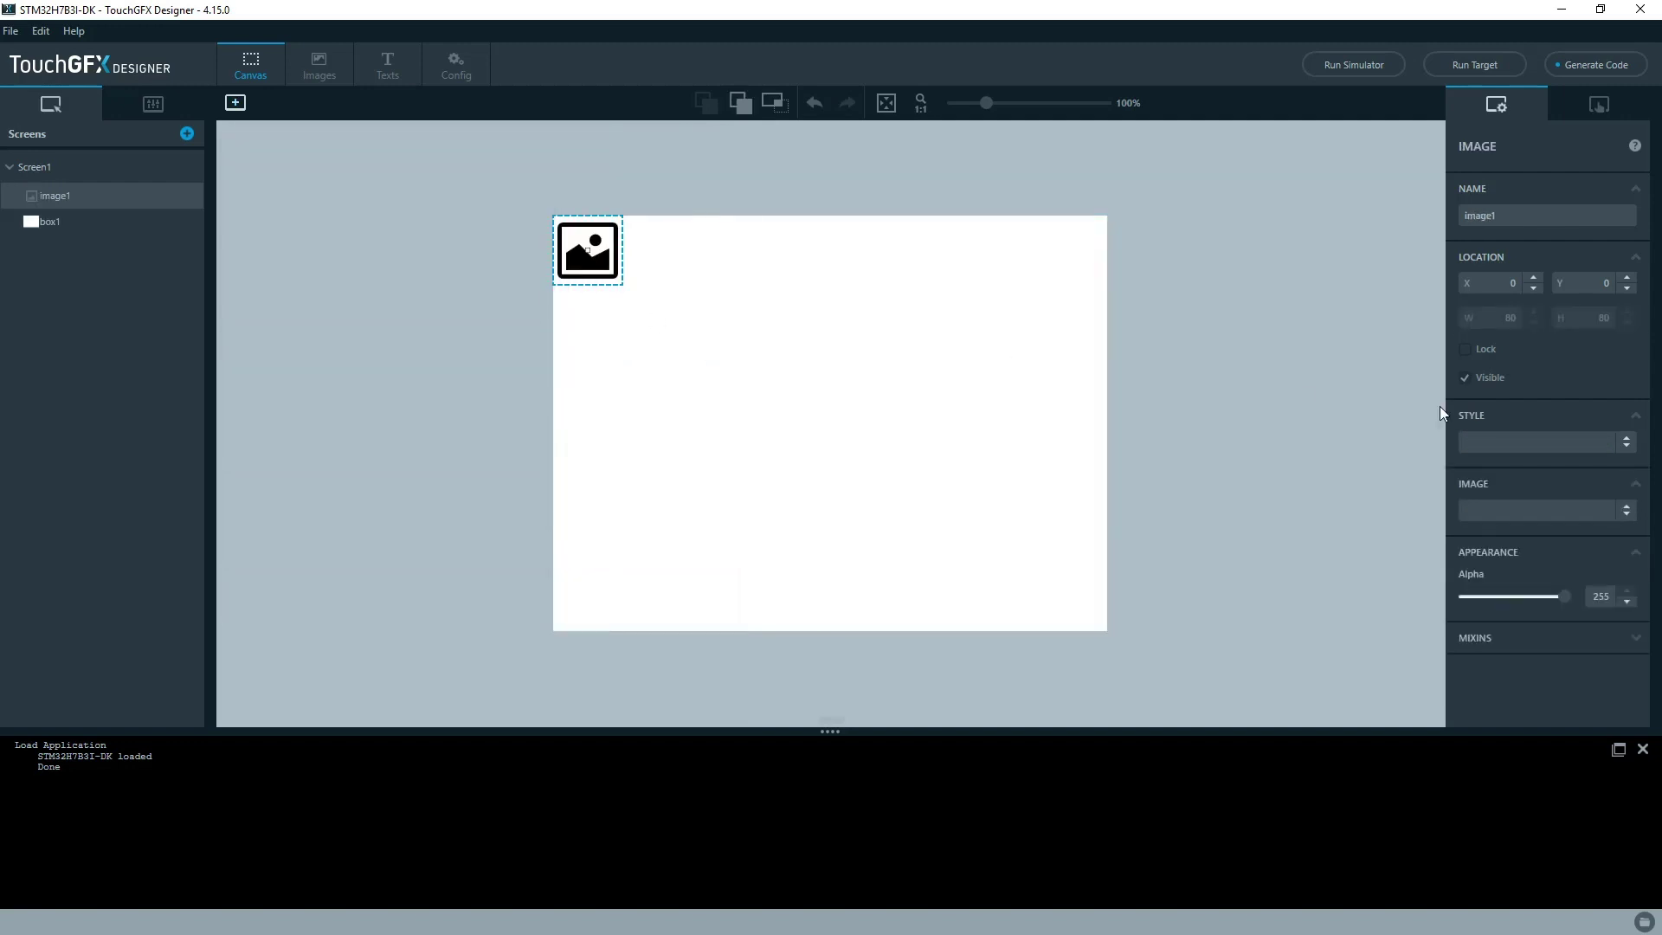
Step: Import image03_640x480.png from the TouchGFXProjects folder as the Image widget's picture and generate the code
left_click(1558, 511)
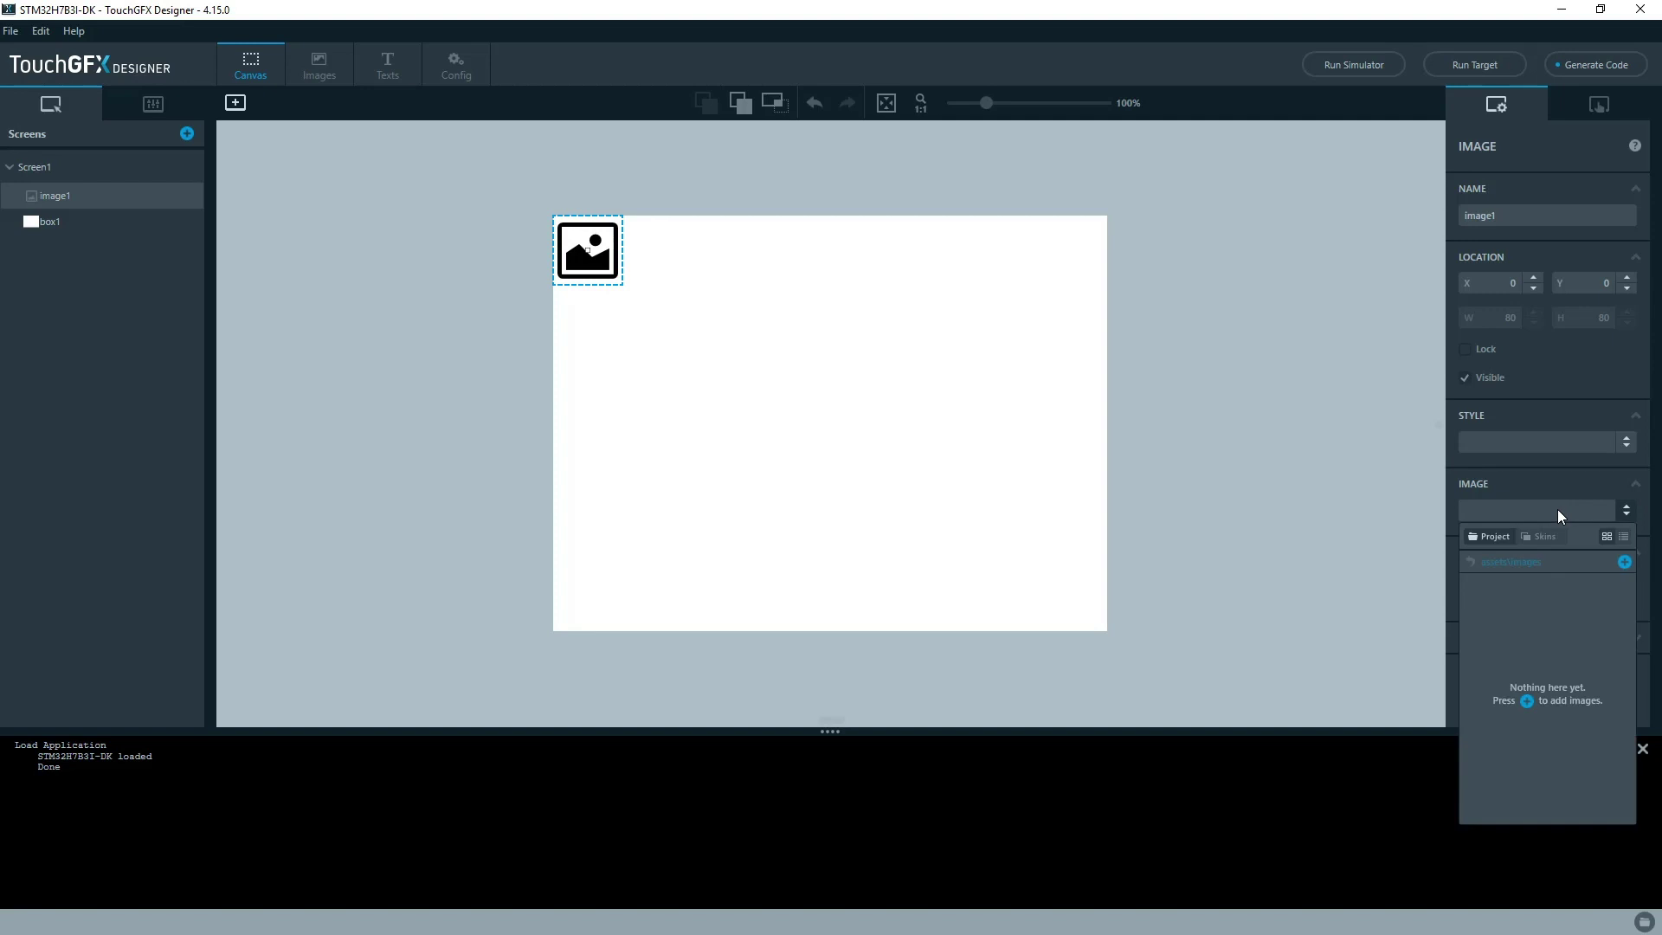
left_click(1527, 700)
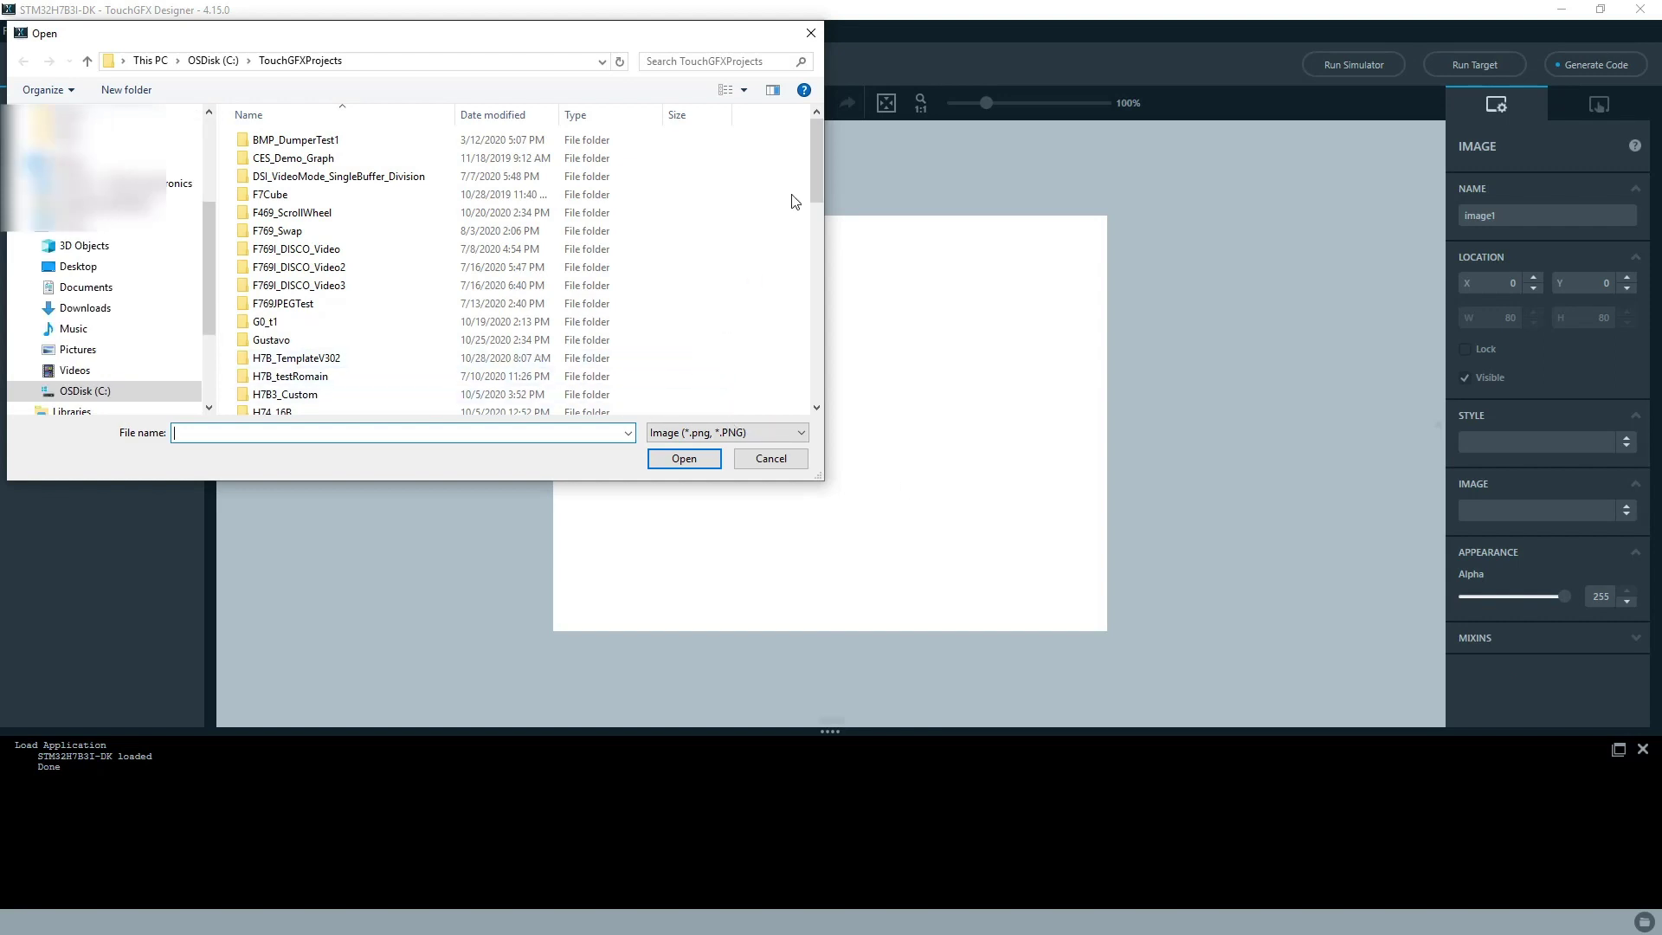
left_click_drag(813, 181, 819, 390)
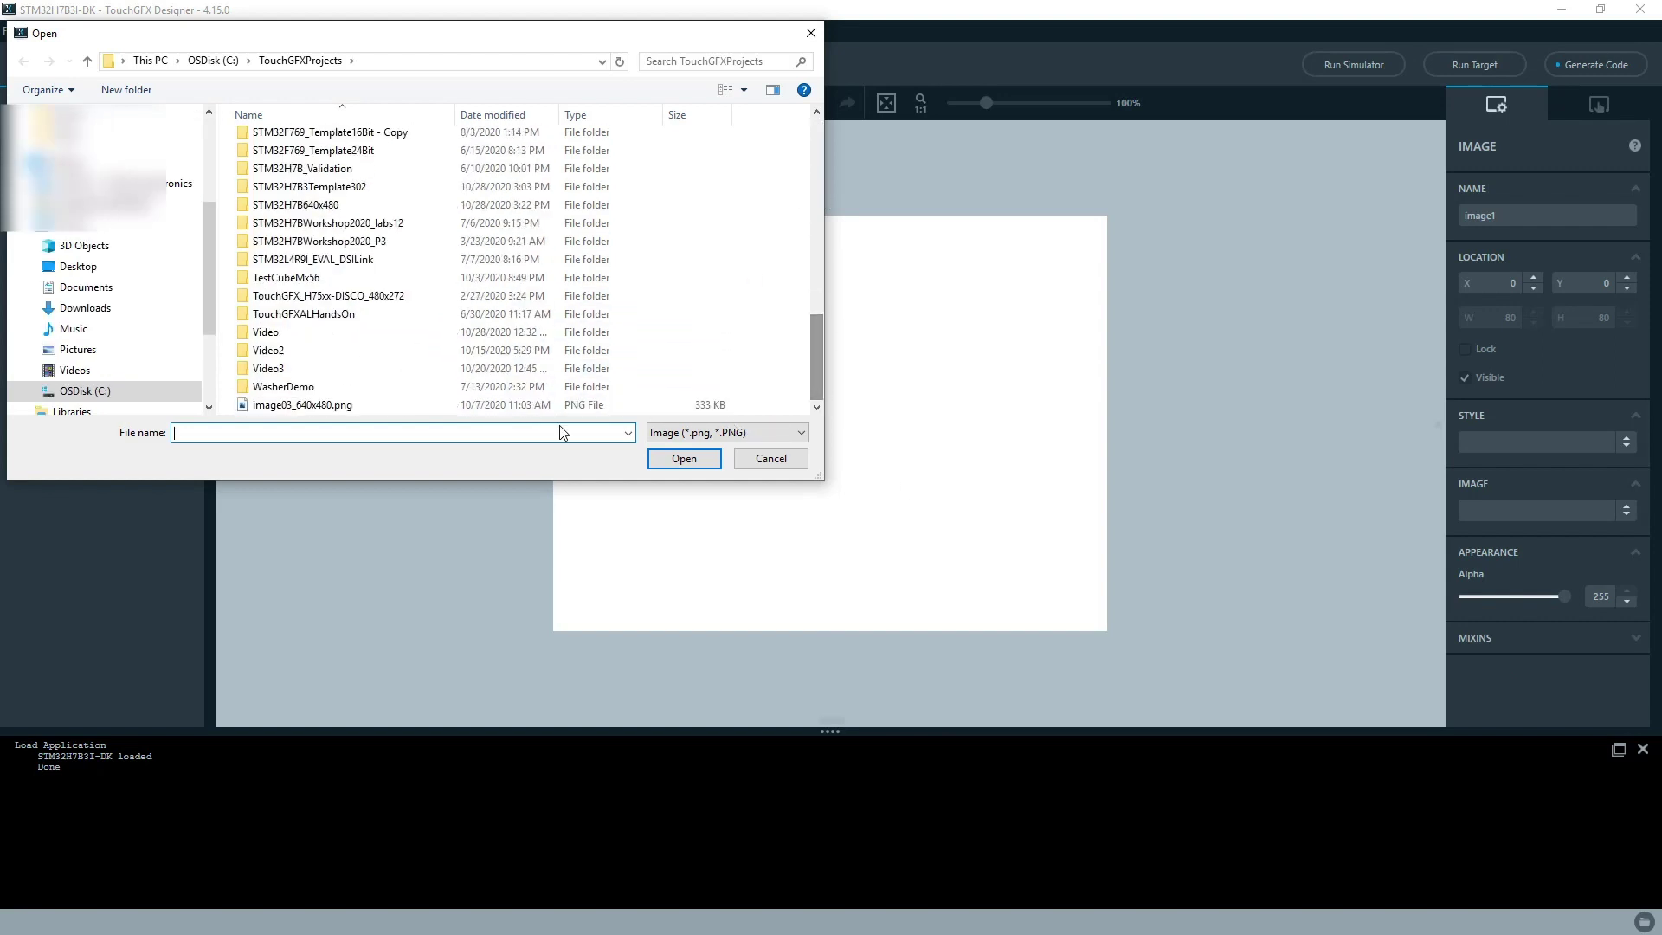
double_click(271, 406)
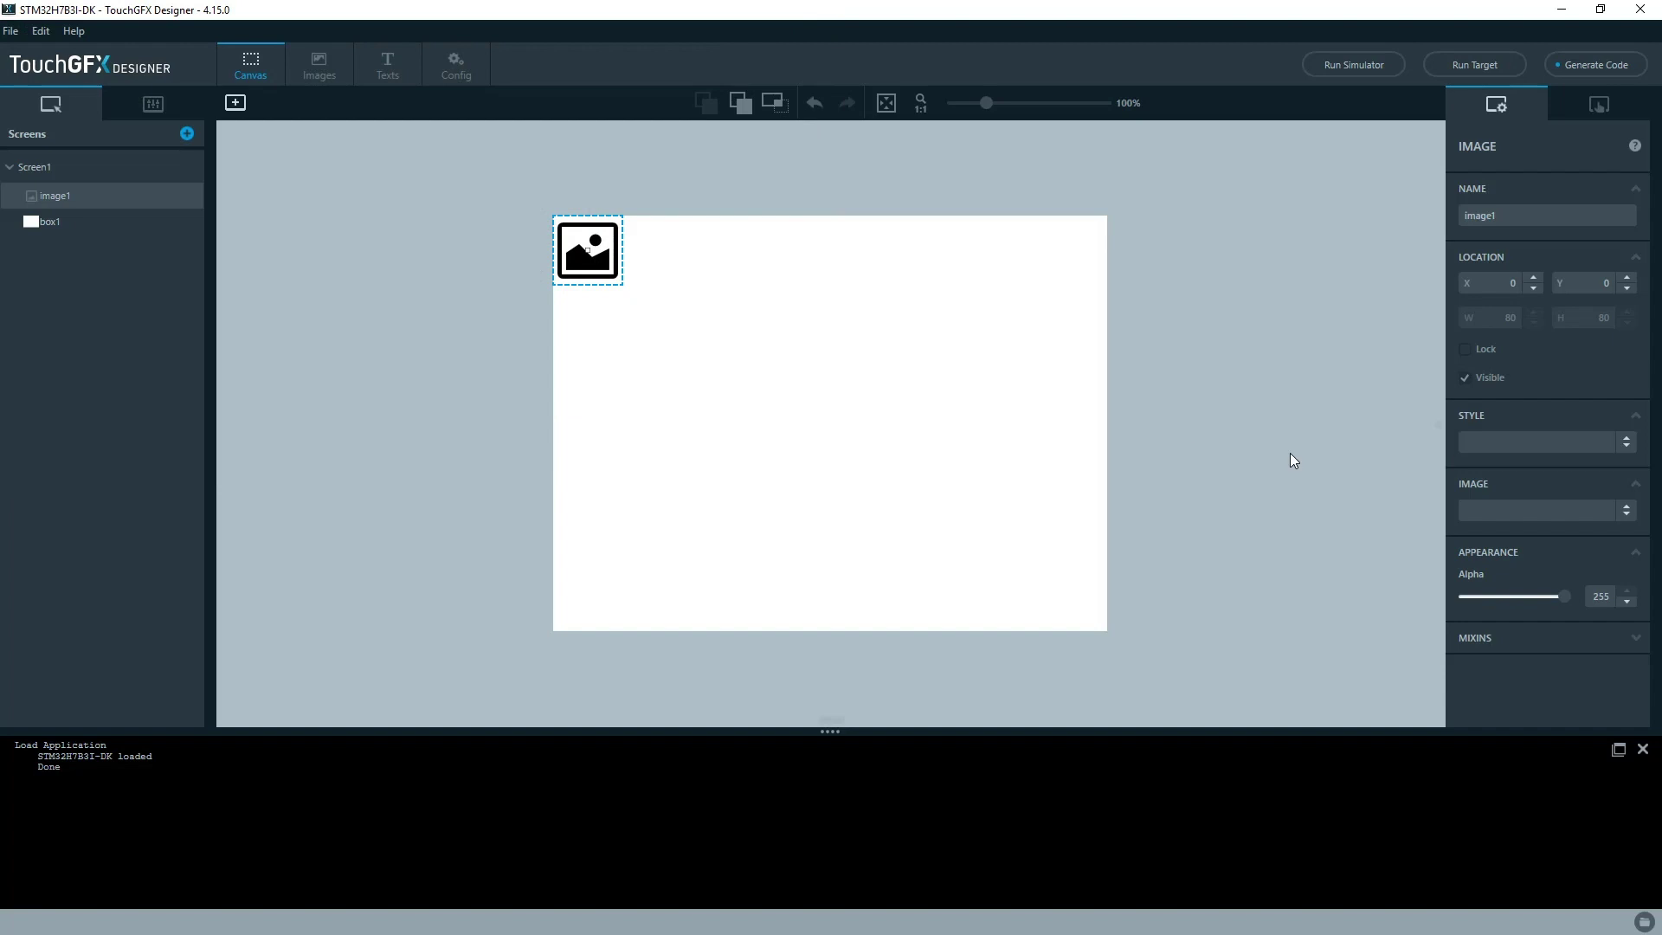
left_click(1507, 509)
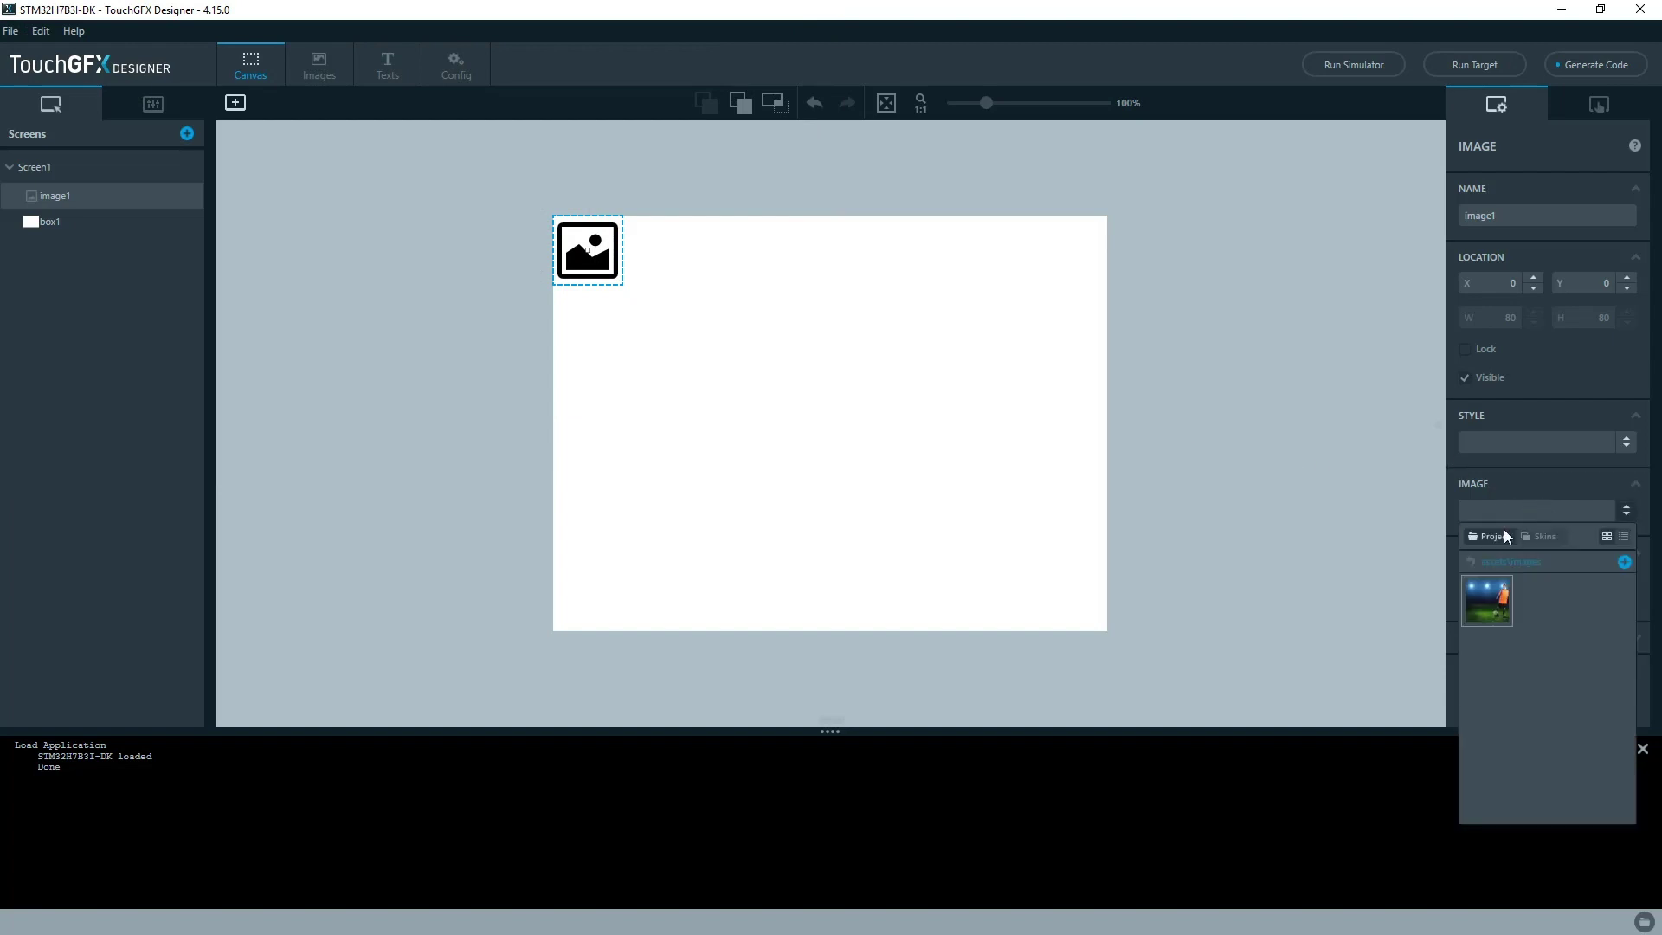
left_click(1468, 588)
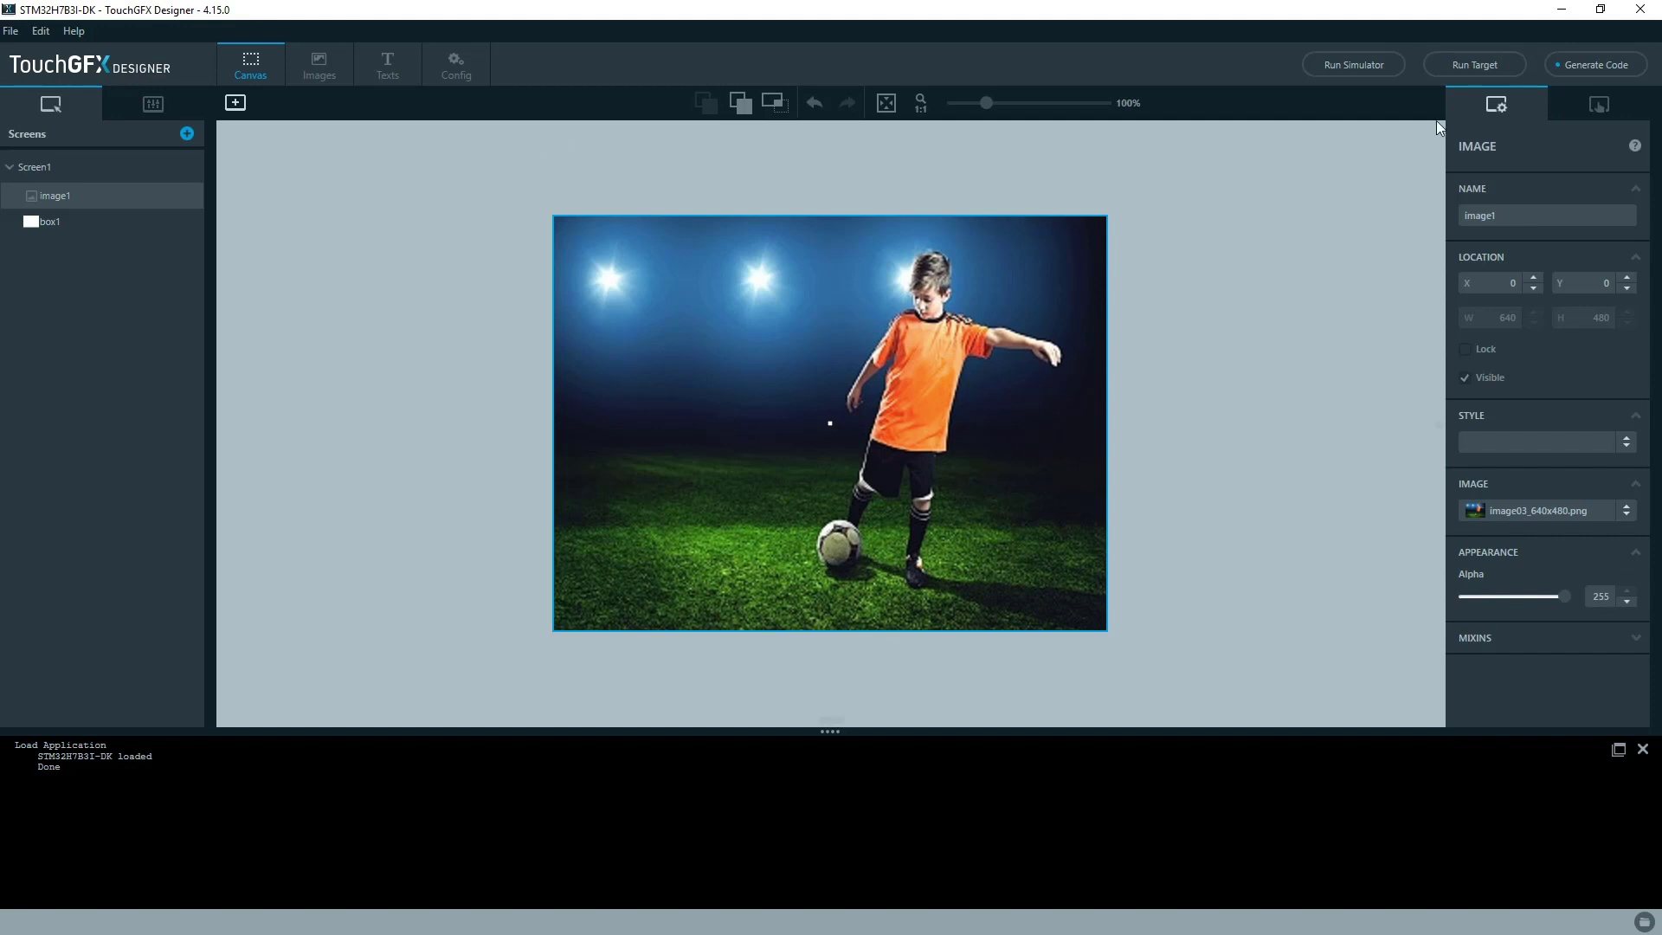
left_click(1597, 70)
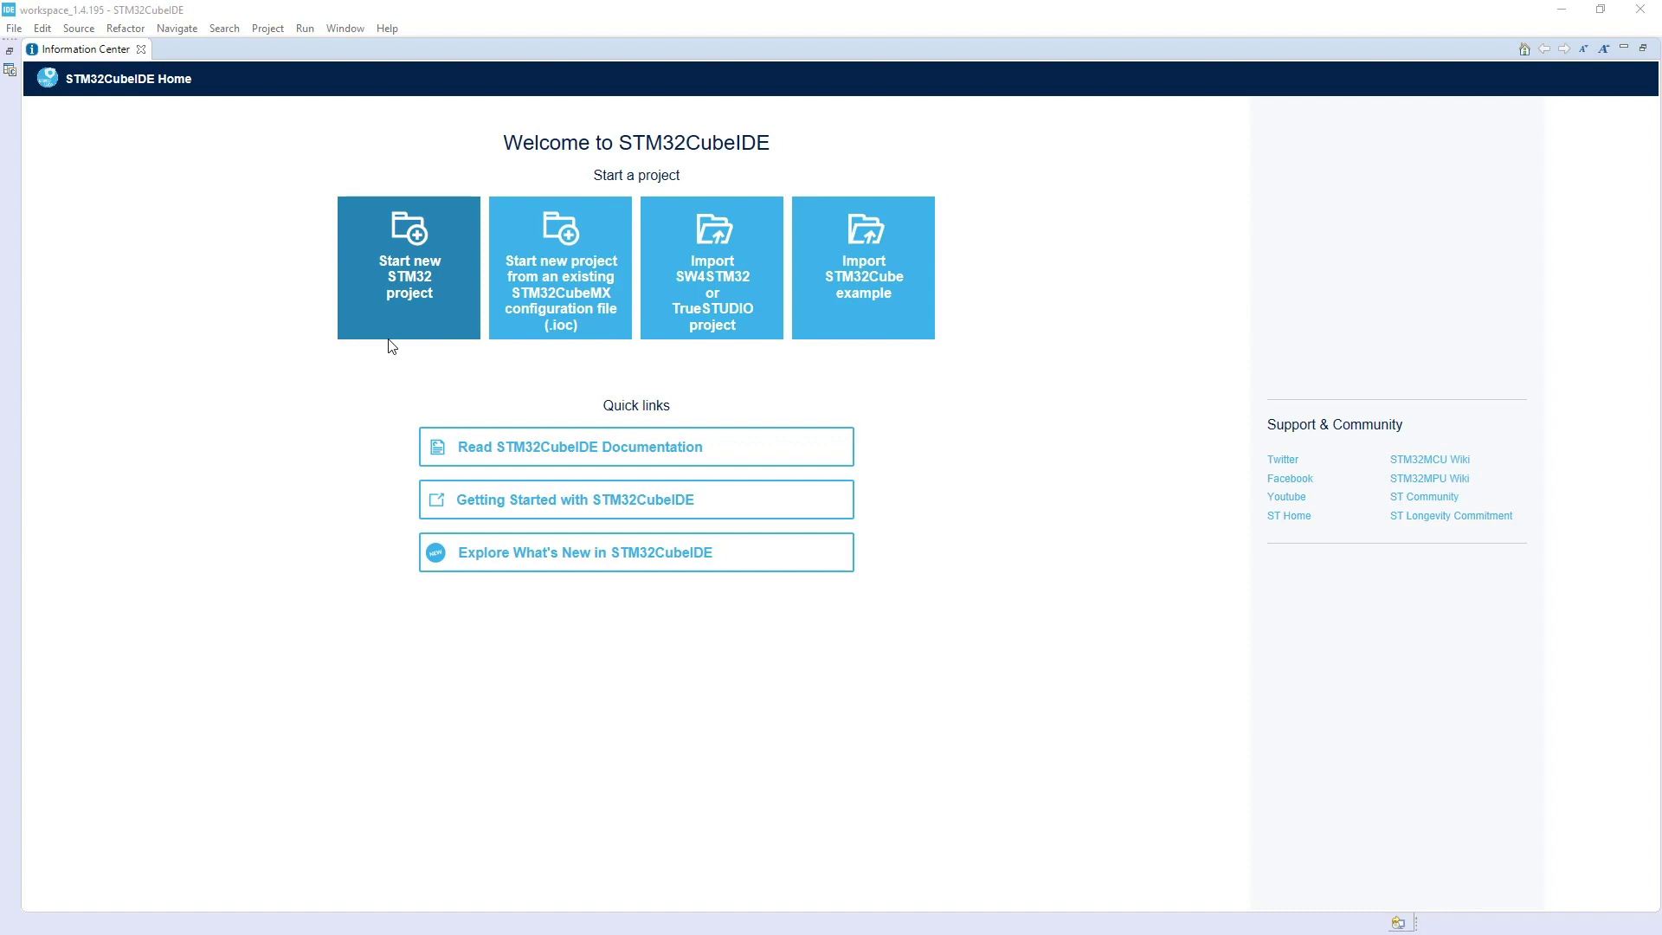
Step: In STM32CubeIDE, close the Information Center and open STM32TouchController.cpp from the project's Application/User/TouchGFX/target folder
left_click(141, 49)
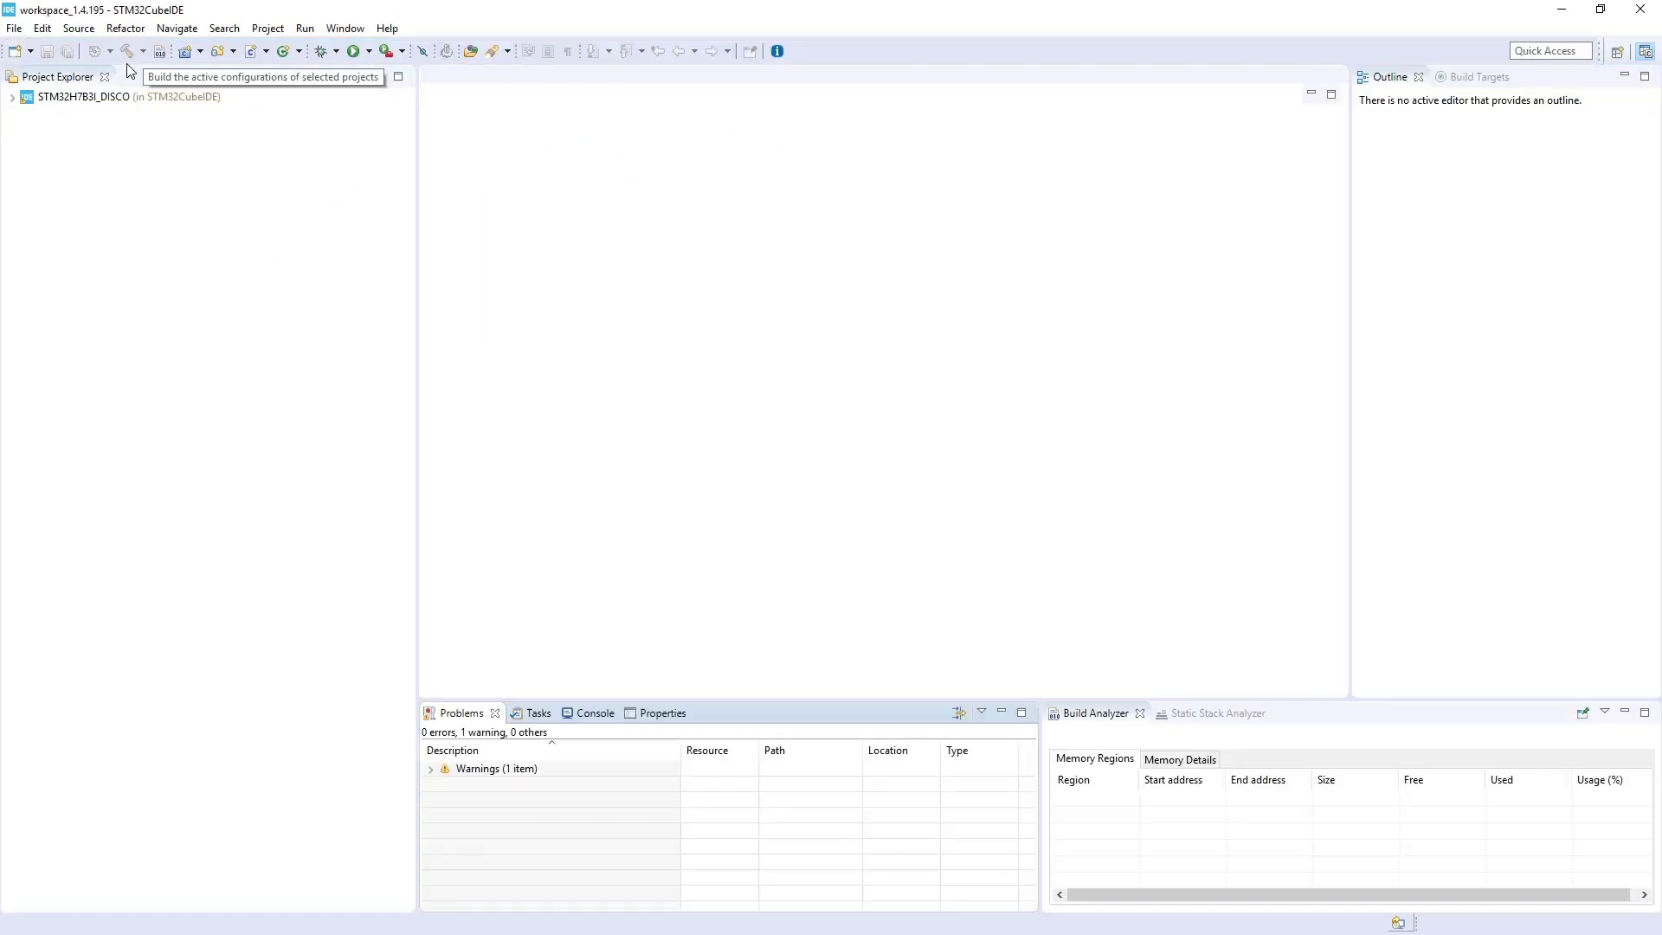
left_click(13, 98)
left_click(27, 129)
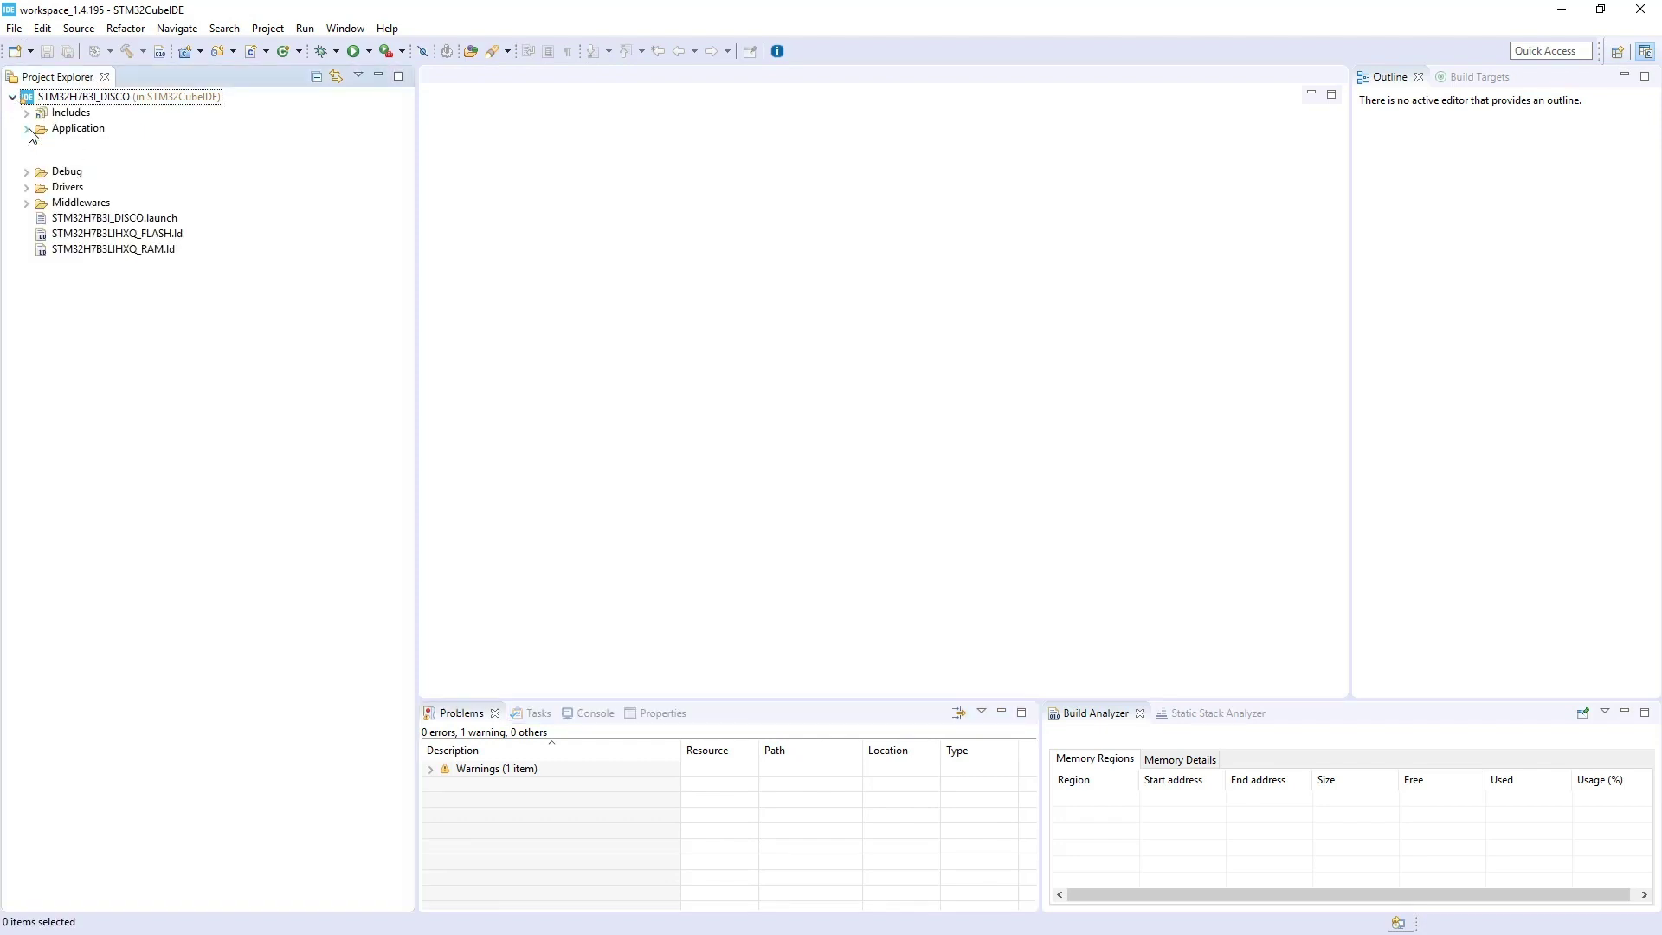
left_click(40, 160)
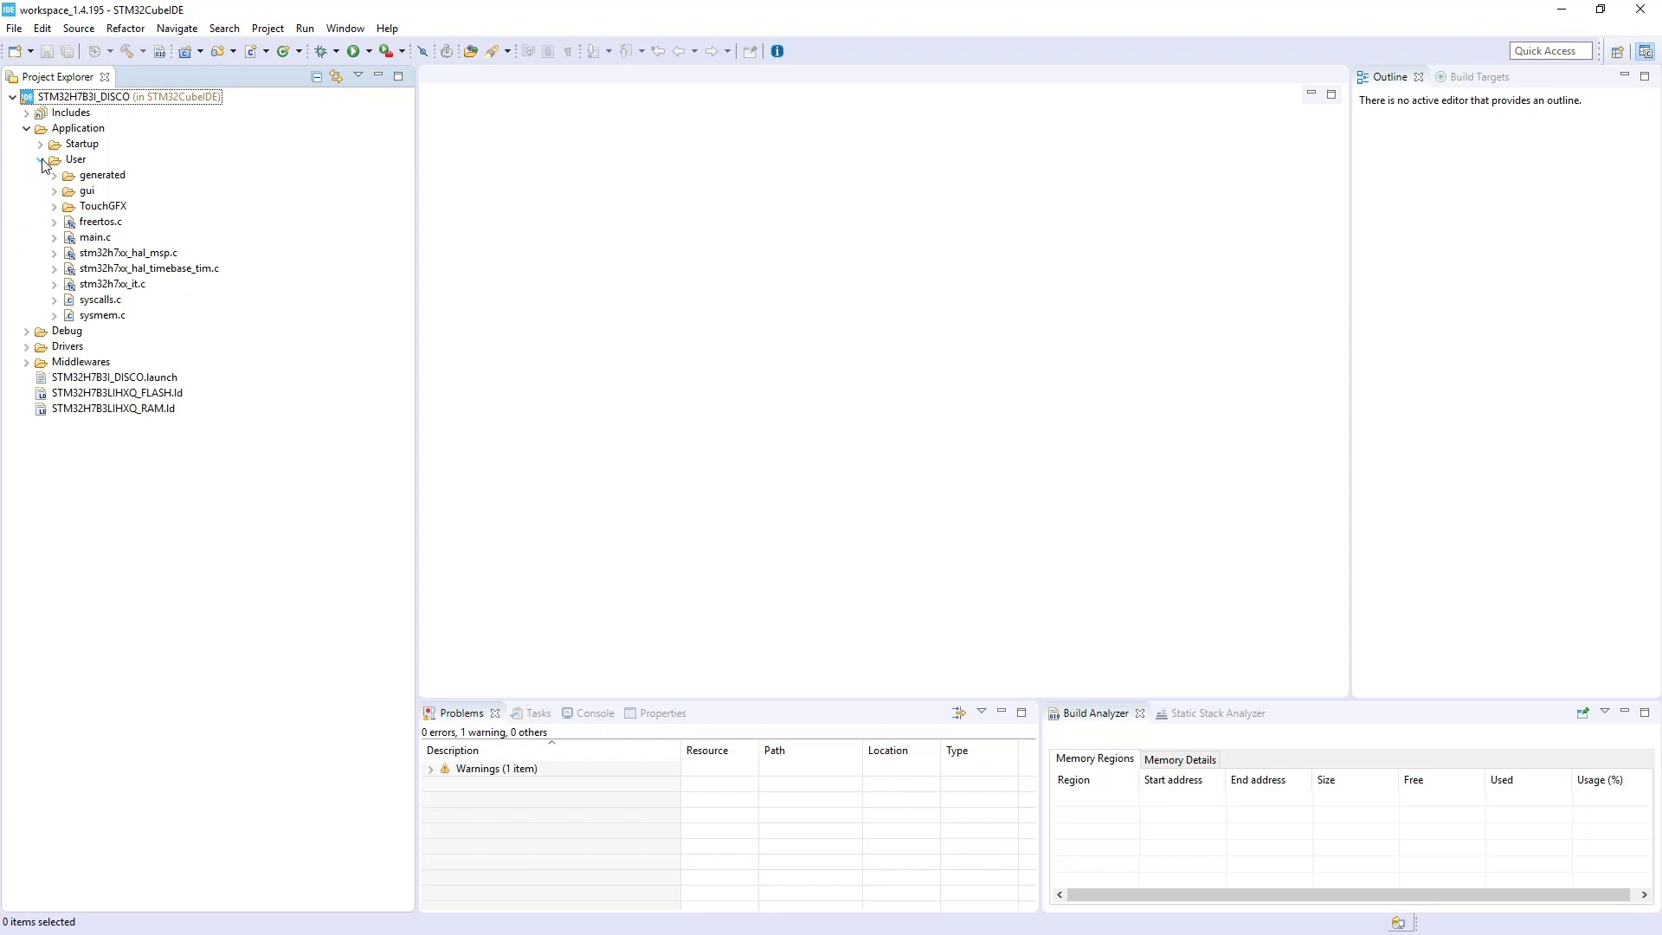
left_click(55, 207)
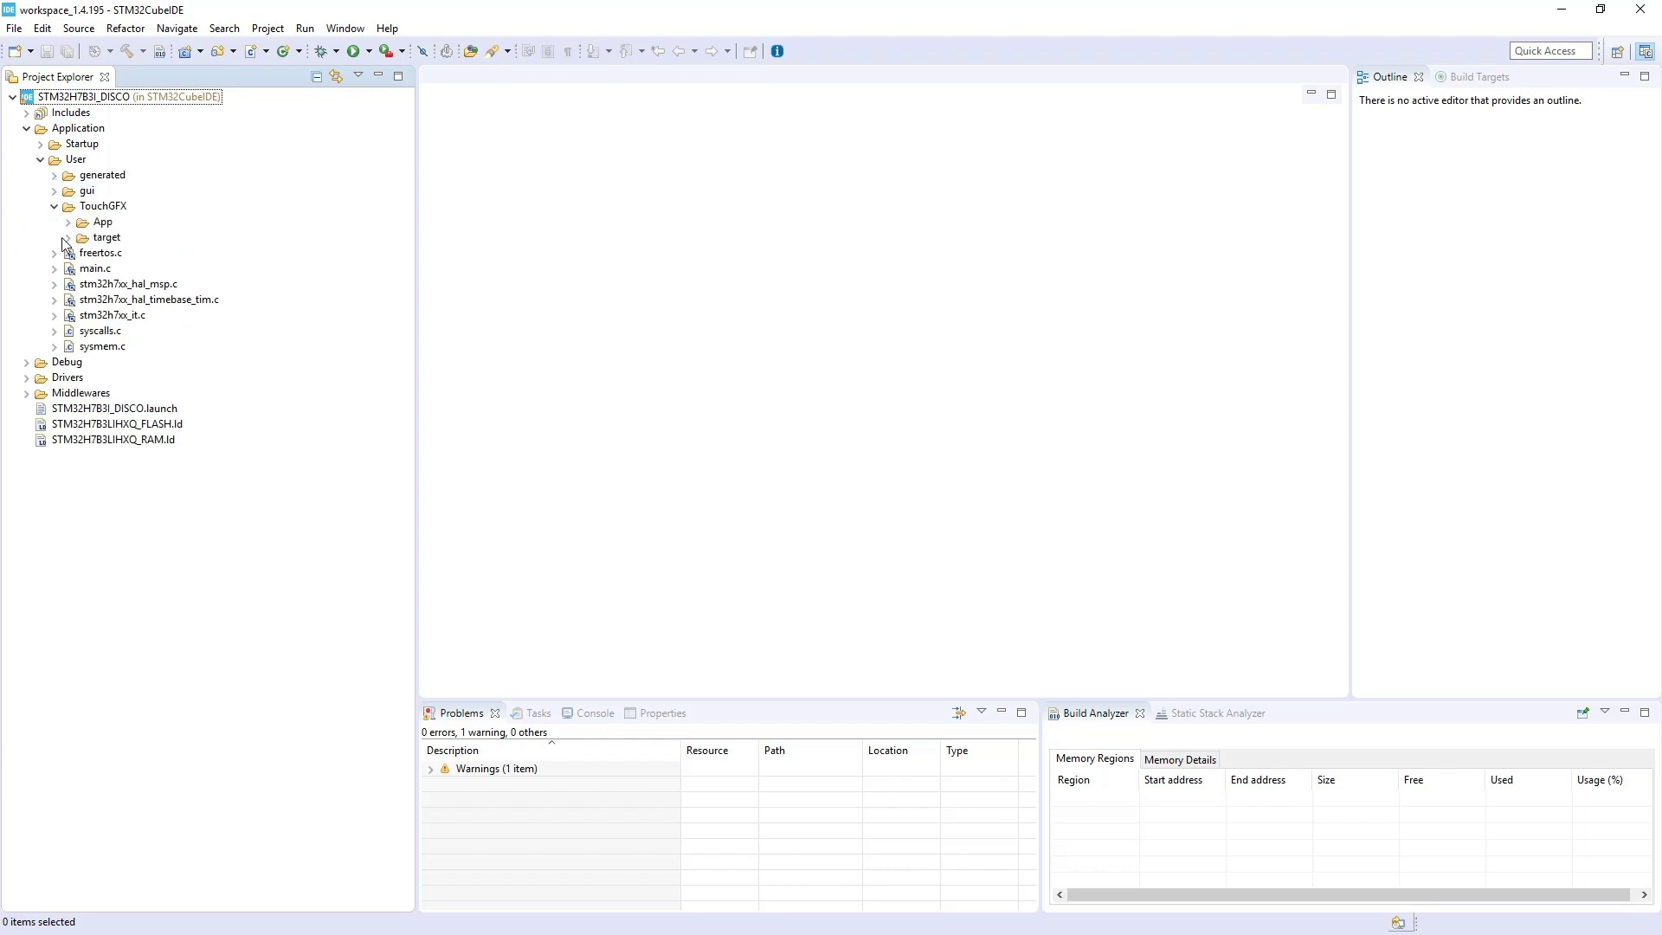
left_click(68, 238)
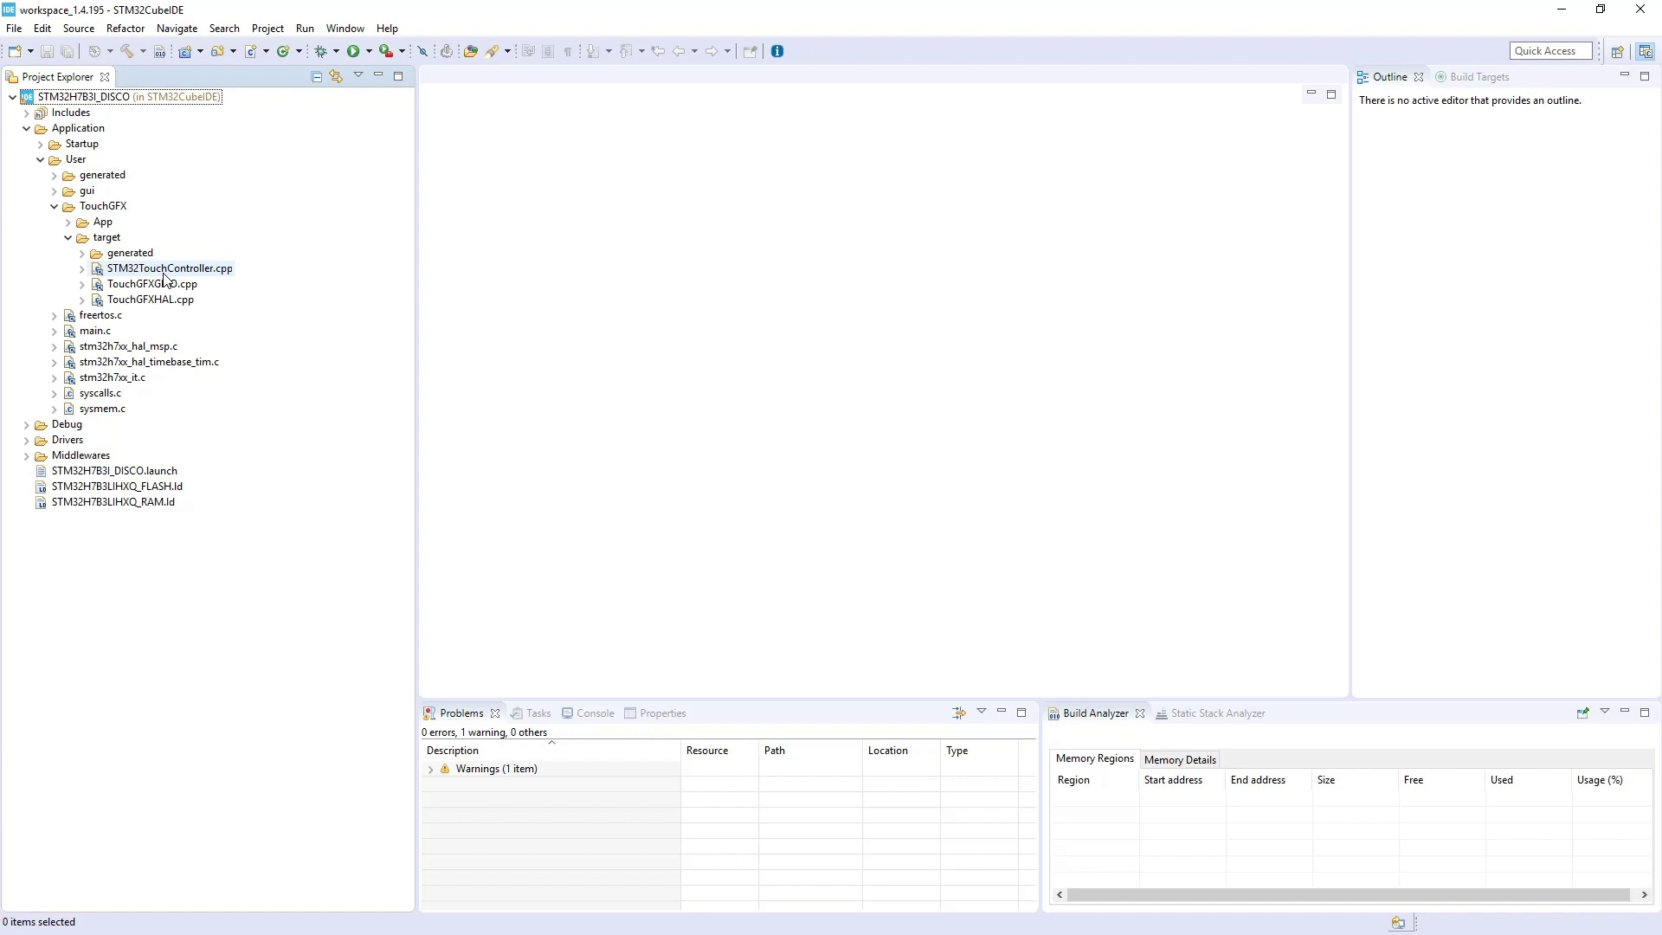
left_click(166, 273)
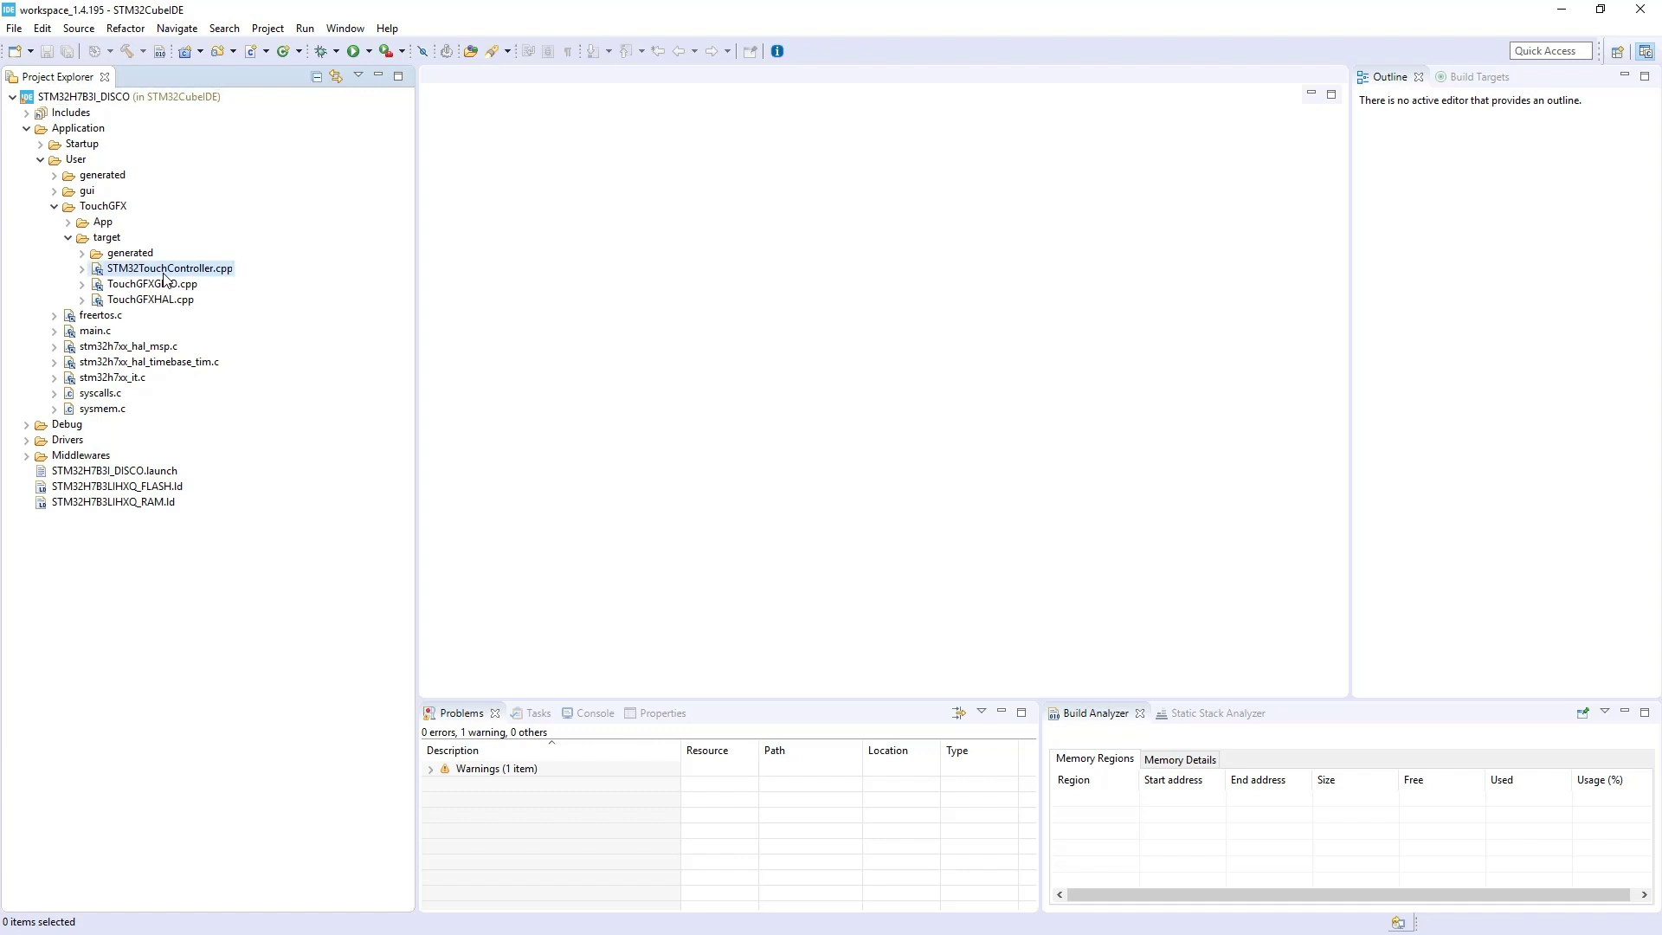
double_click(165, 275)
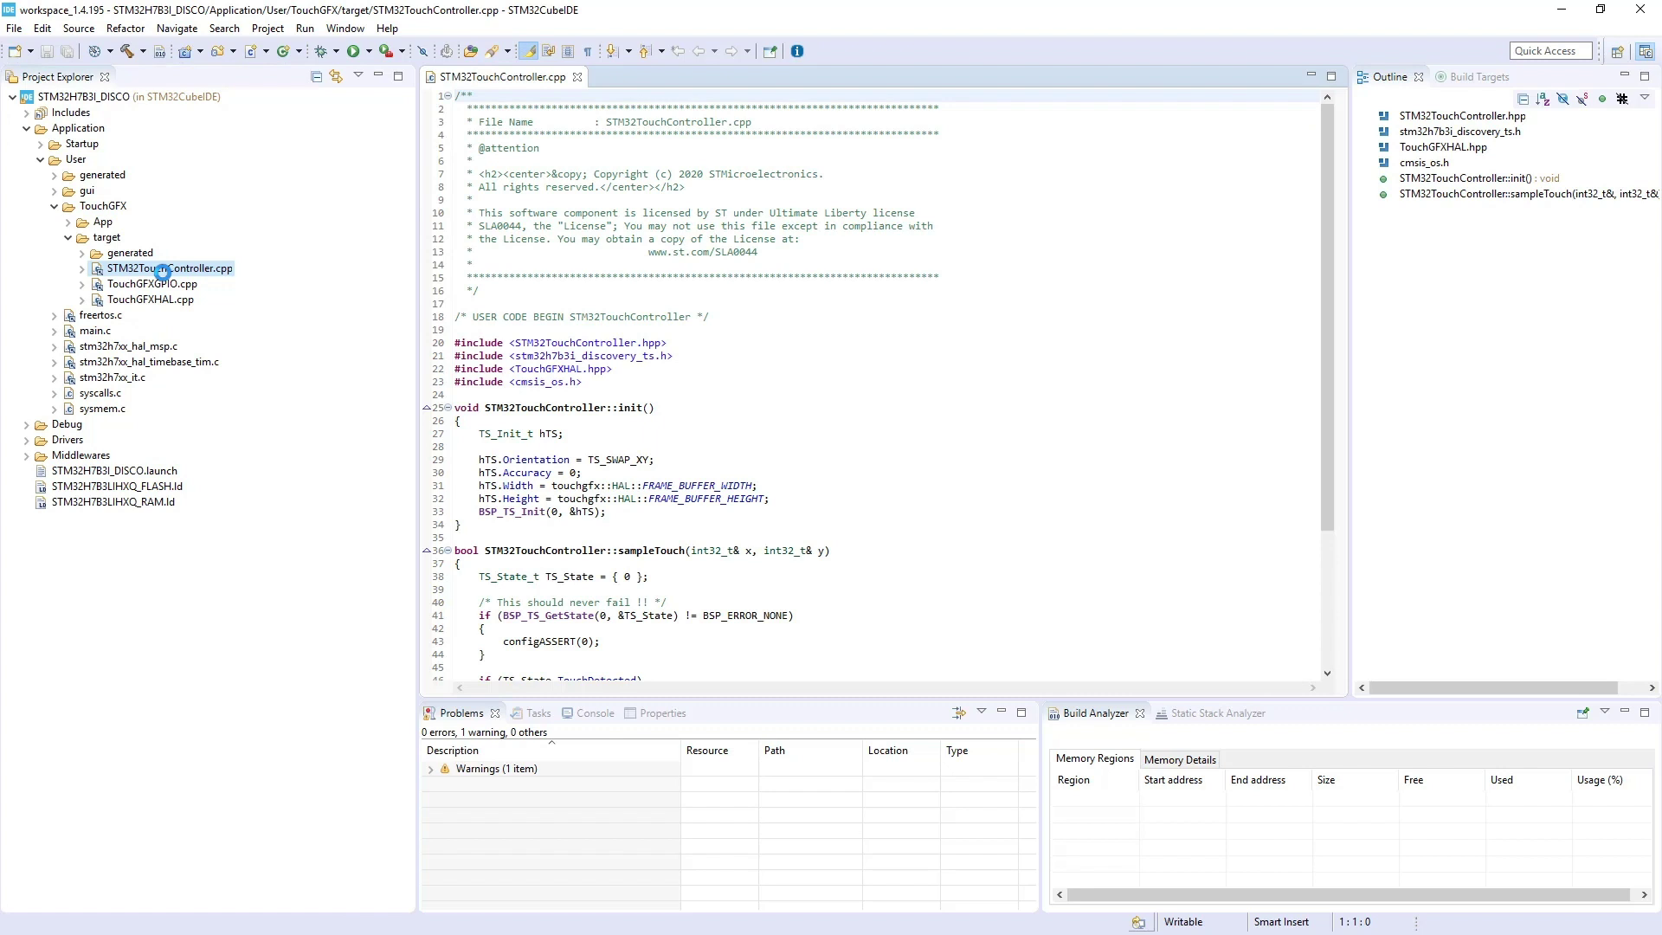
Step: In sampleTouch, make the final statement return true, comment out all the code above it, and save the file
left_click(632, 434)
scroll(635, 544, "down", 4)
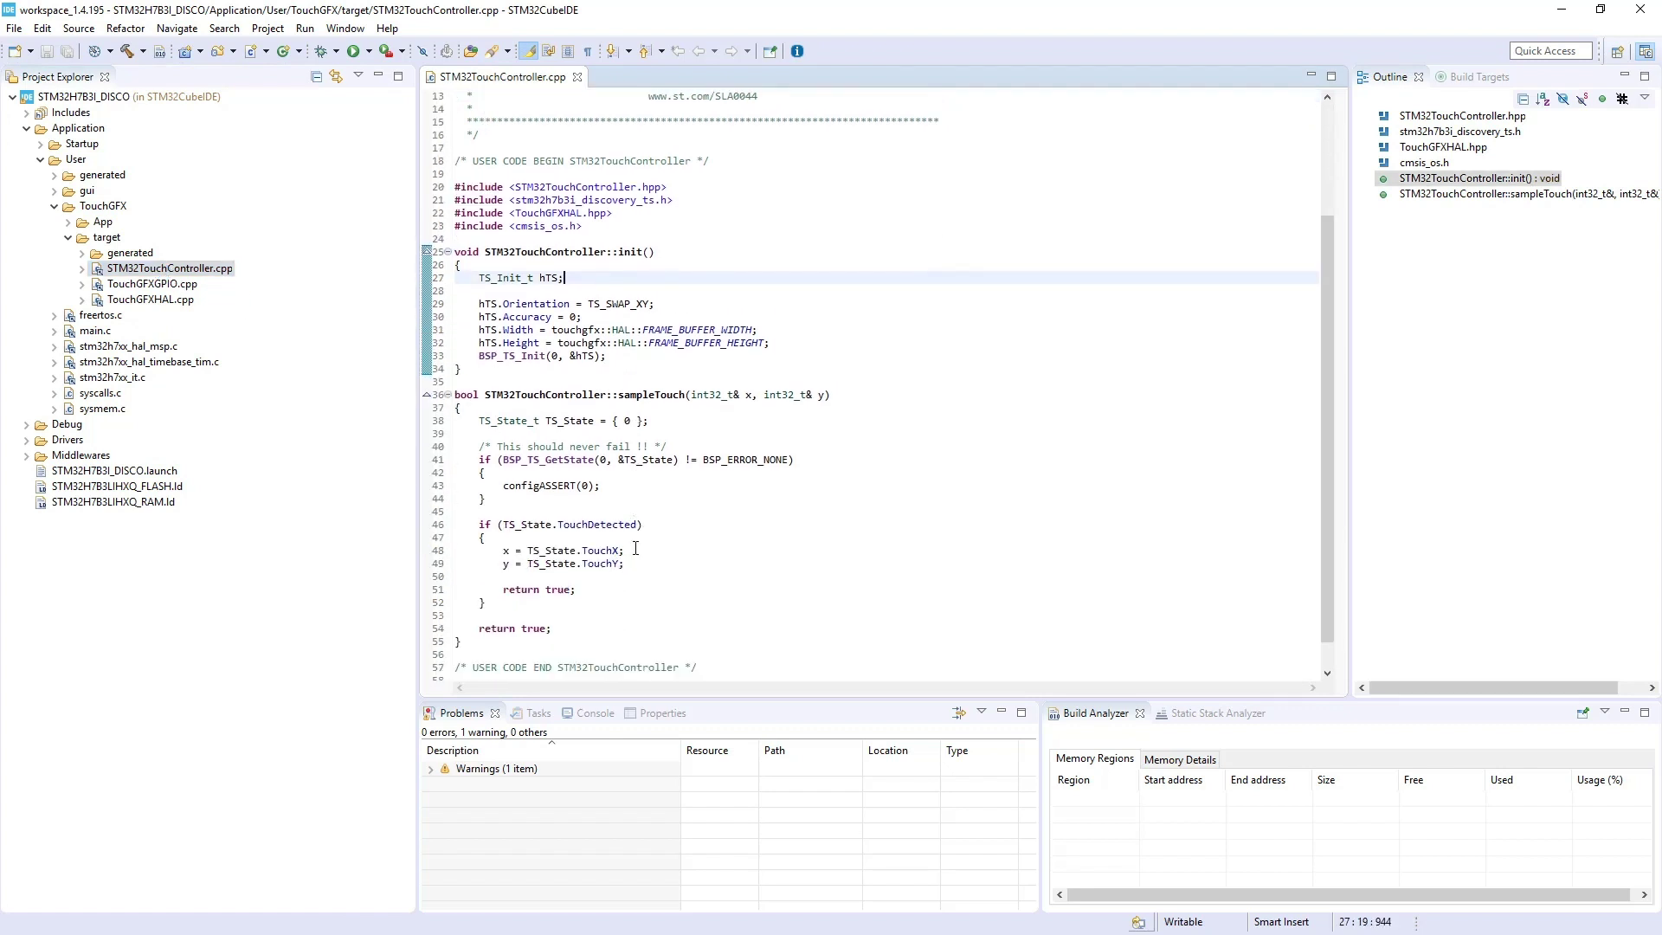
double_click(543, 629)
type("true")
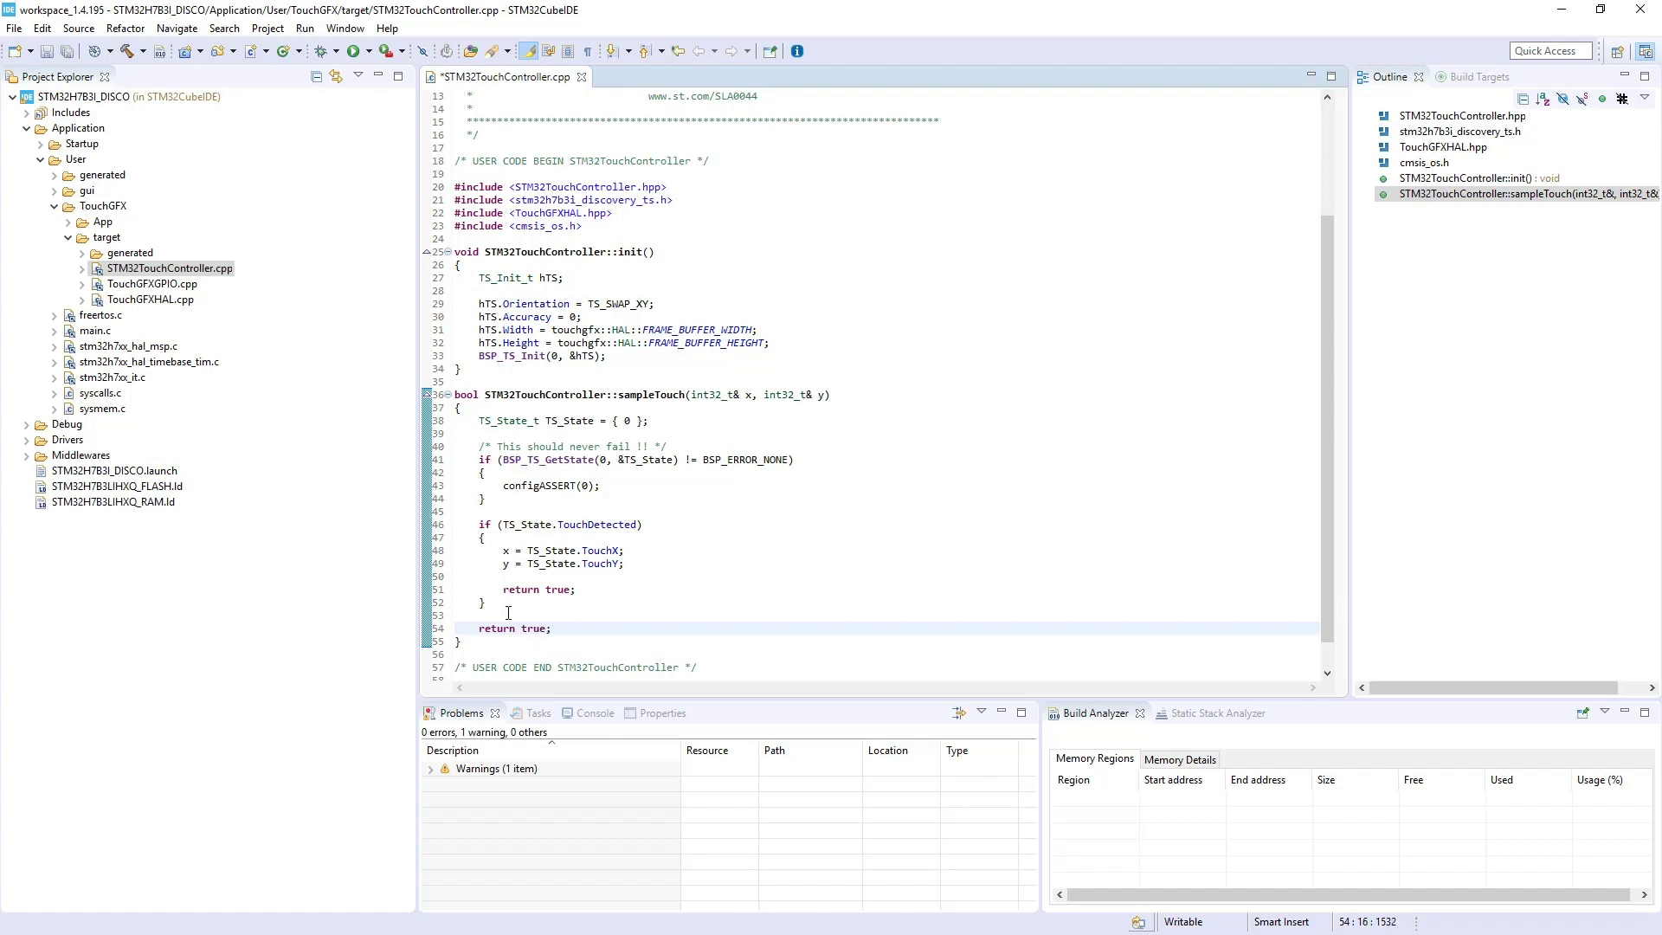
left_click_drag(486, 604, 452, 424)
key("ctrl+/")
key("ctrl+s")
left_click(465, 409)
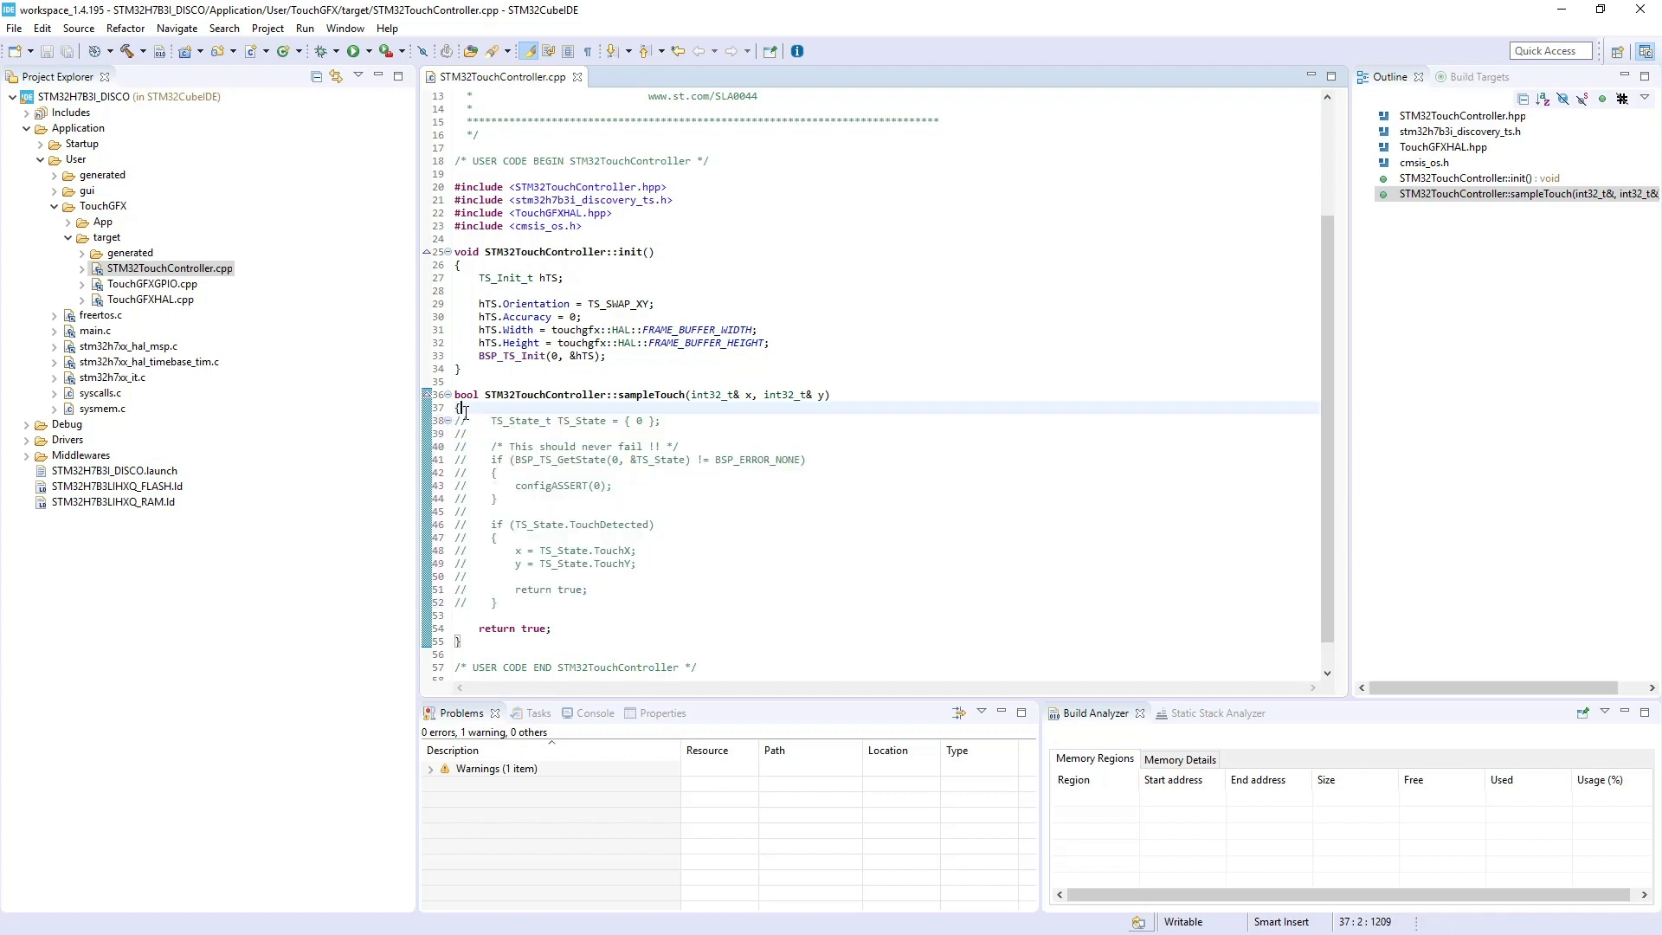
Step: Build the STM32H7B3I_DISCO project and review the end of the build output in the console
left_click(109, 103)
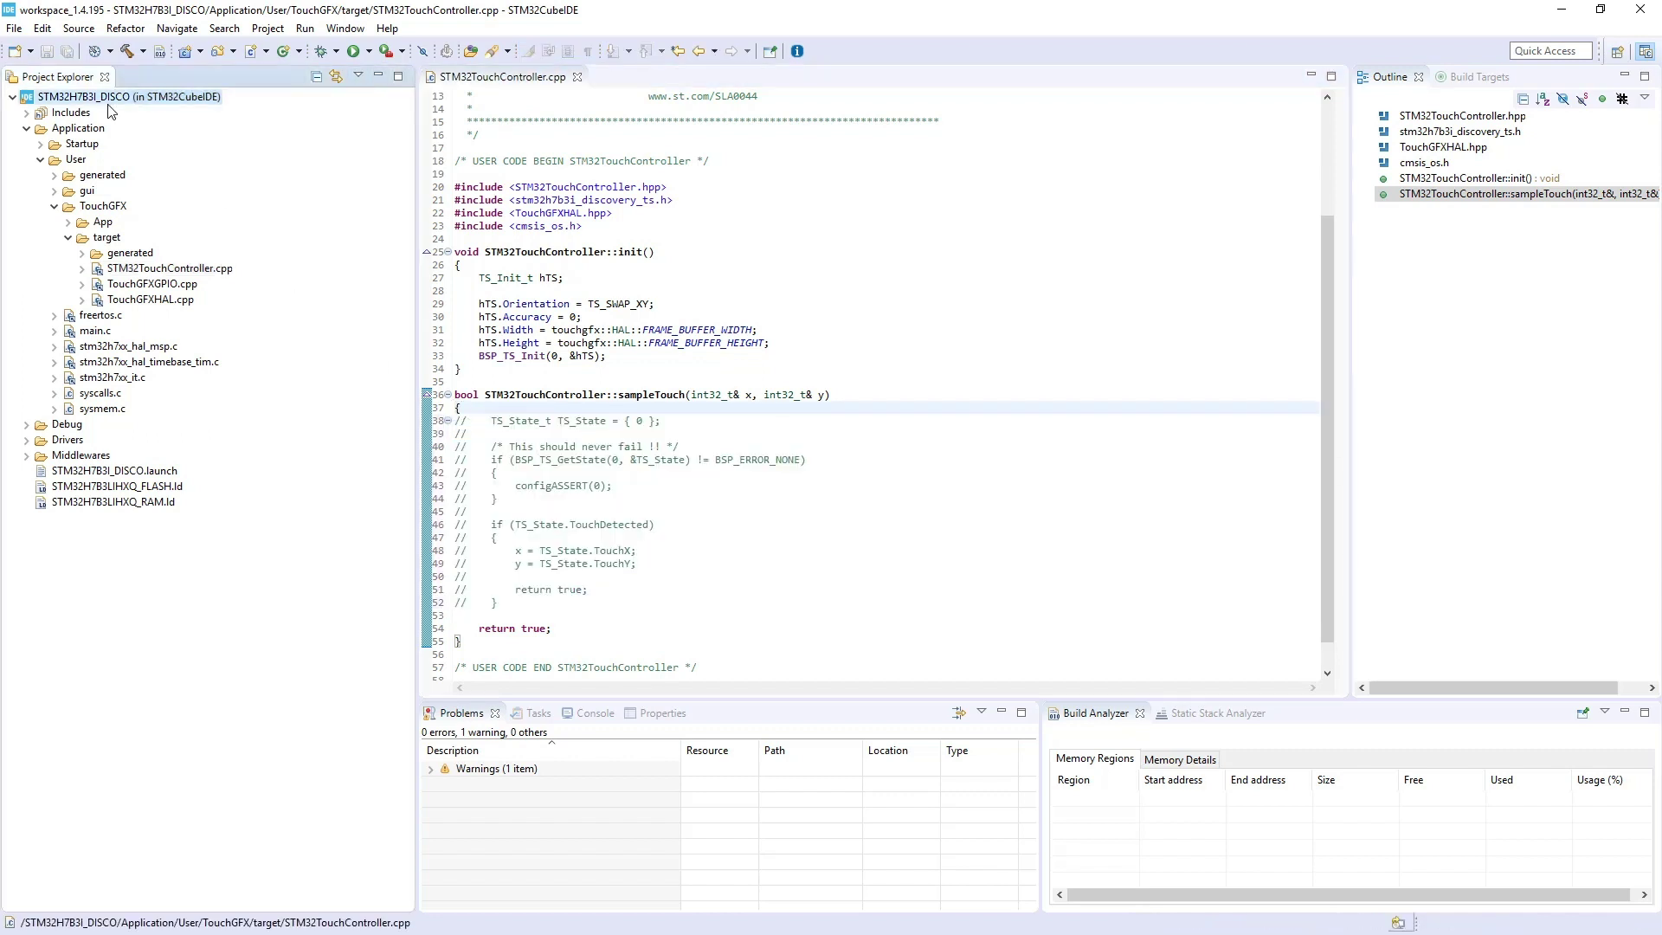
left_click(126, 53)
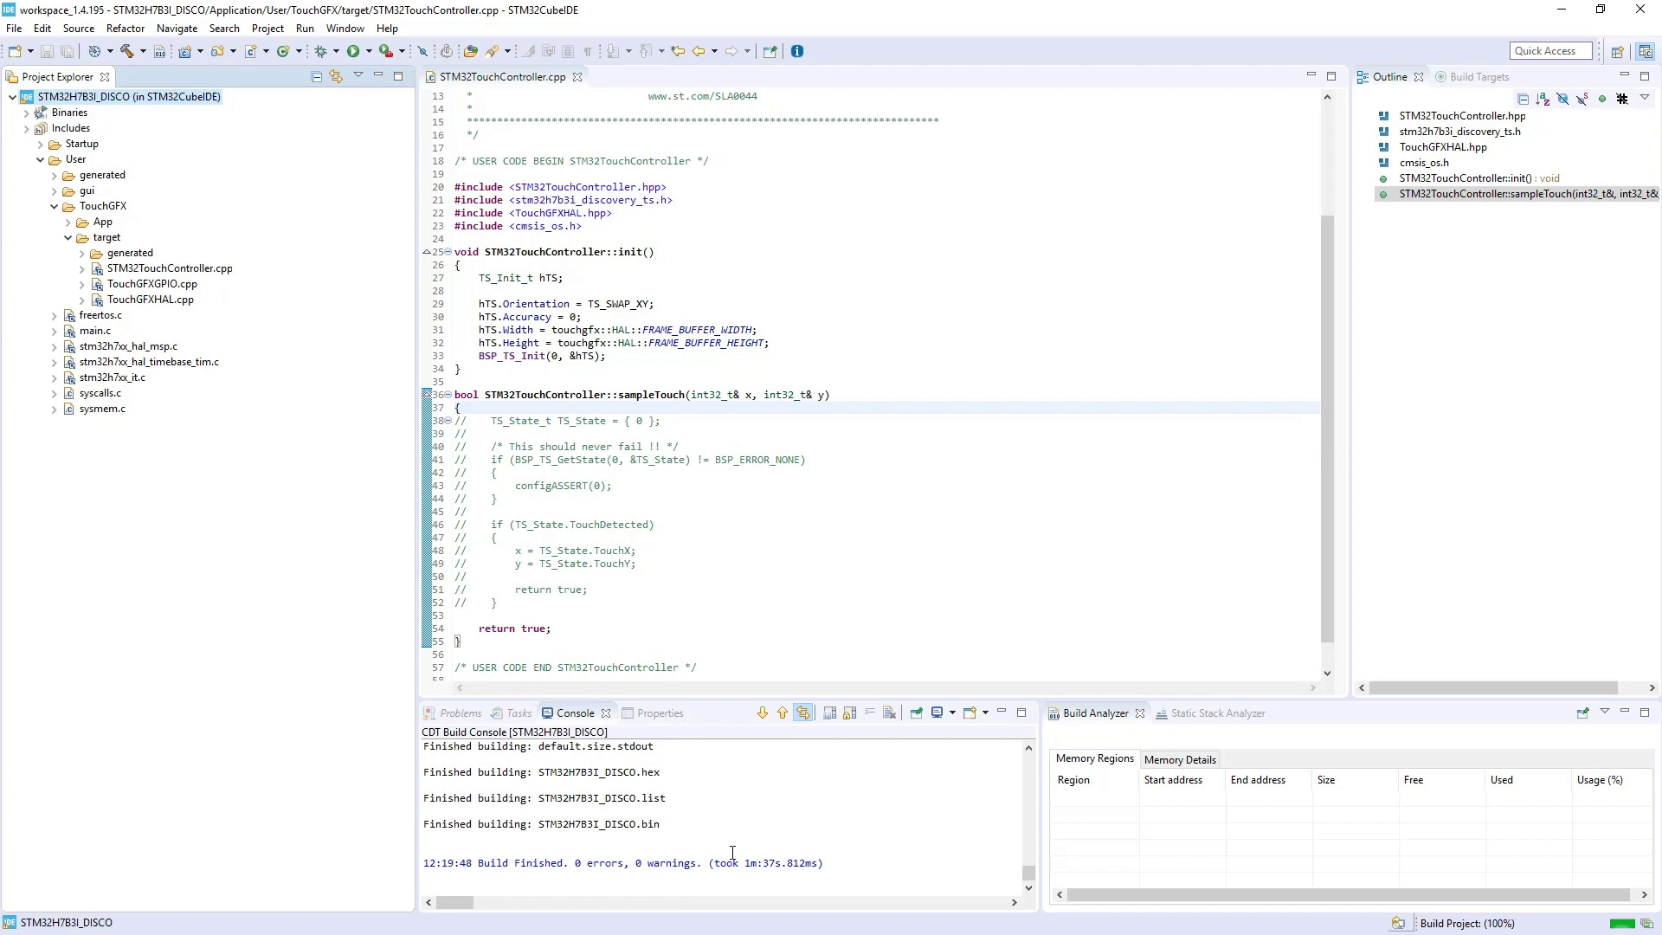
left_click(688, 825)
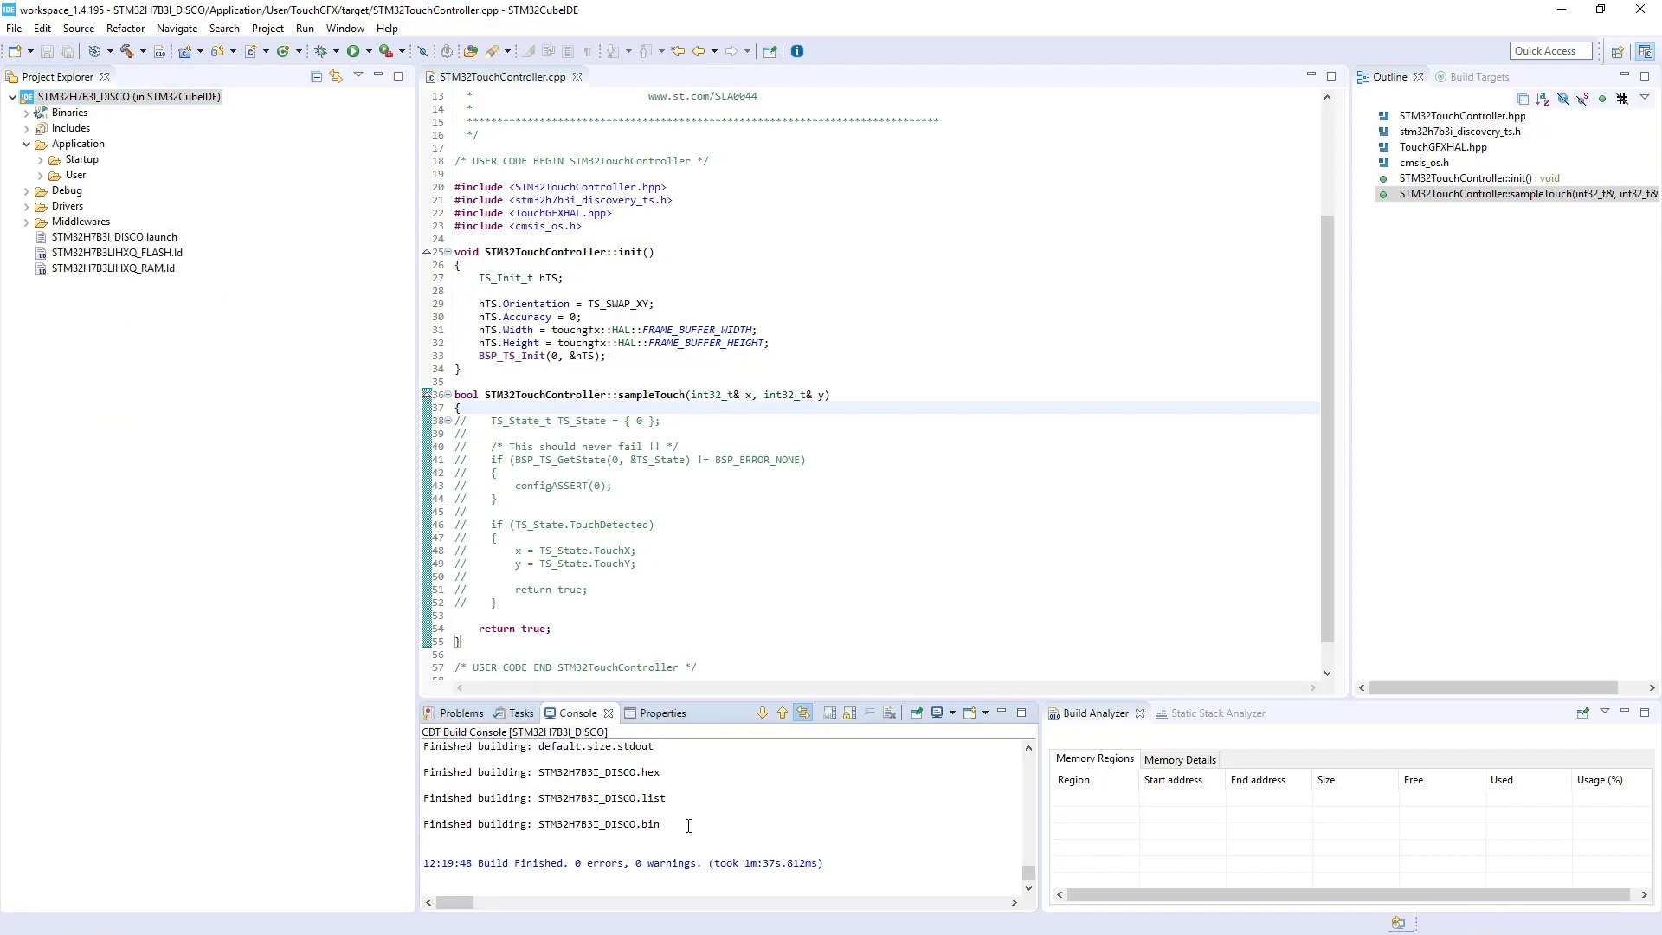
scroll(688, 825, "up", 1)
left_click_drag(671, 863, 422, 809)
left_click(706, 822)
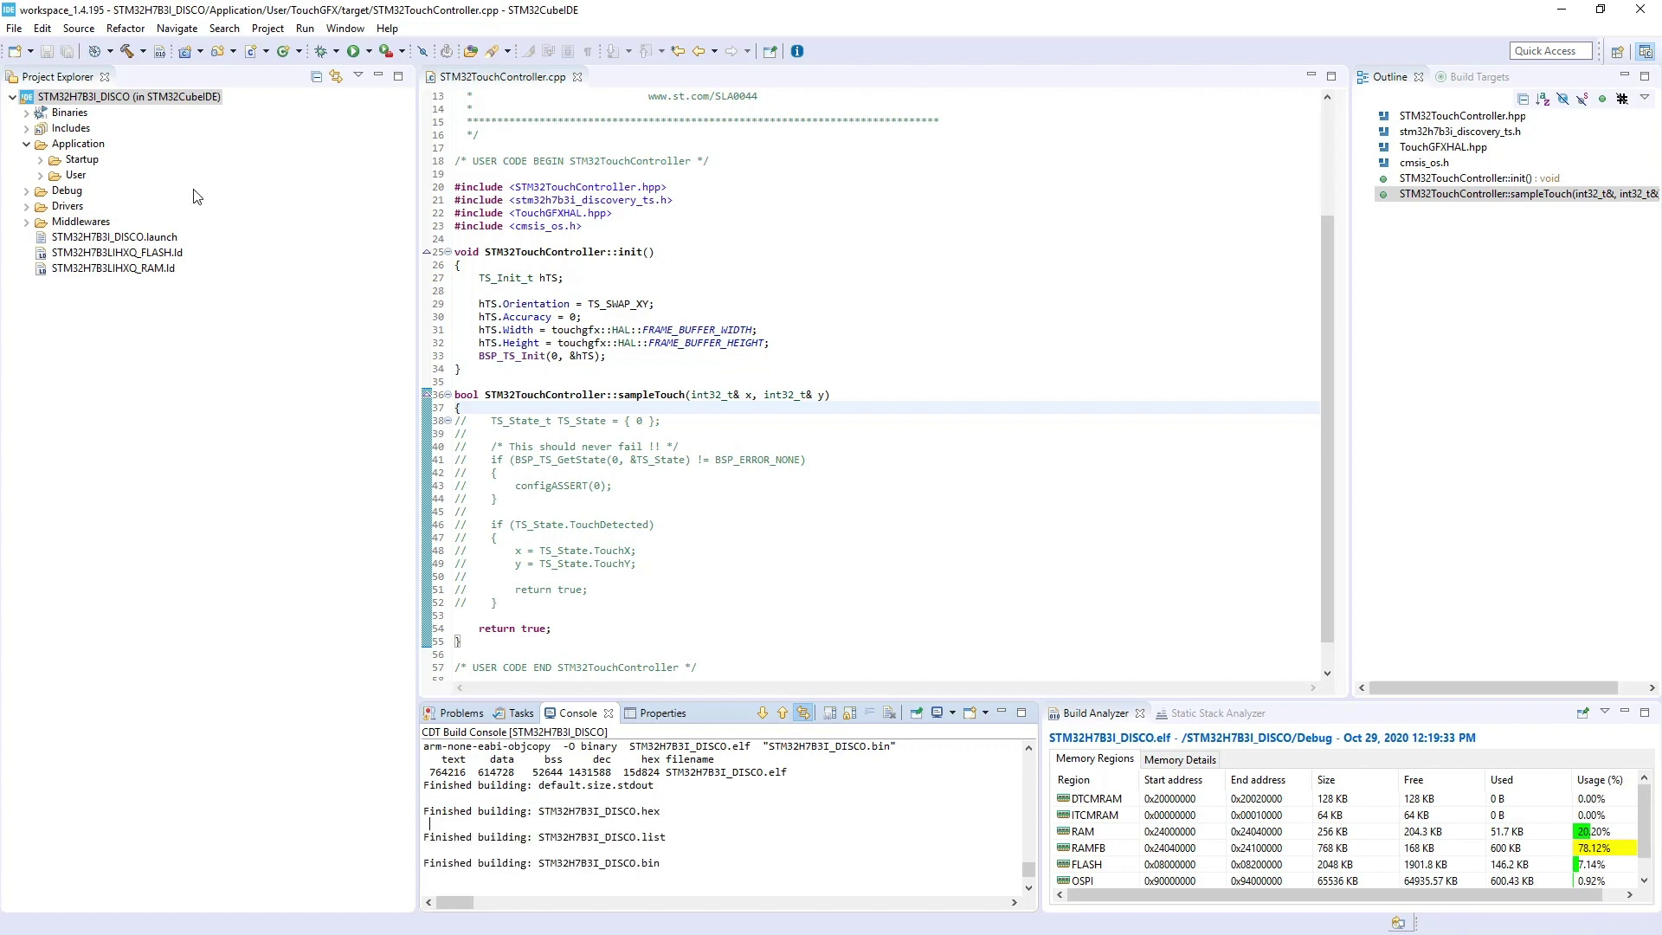
Step: Start debugging the project as an STM32 Cortex-M C/C++ Application to bring up its launch configuration
left_click(277, 76)
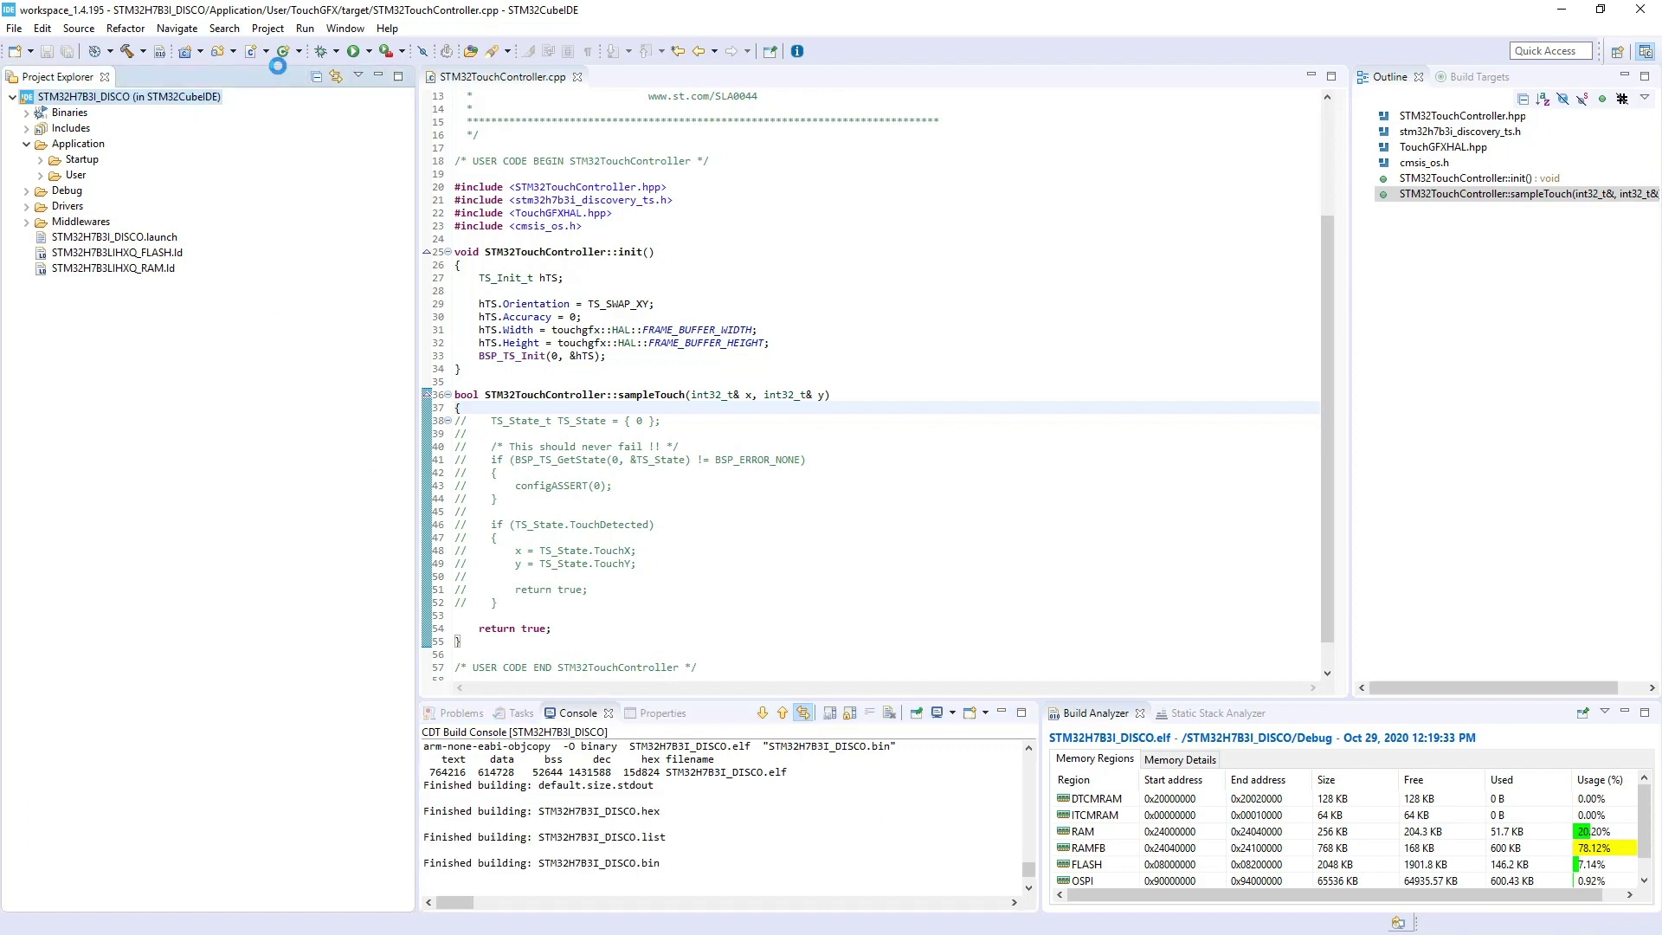
left_click(336, 52)
mouse_move(398, 98)
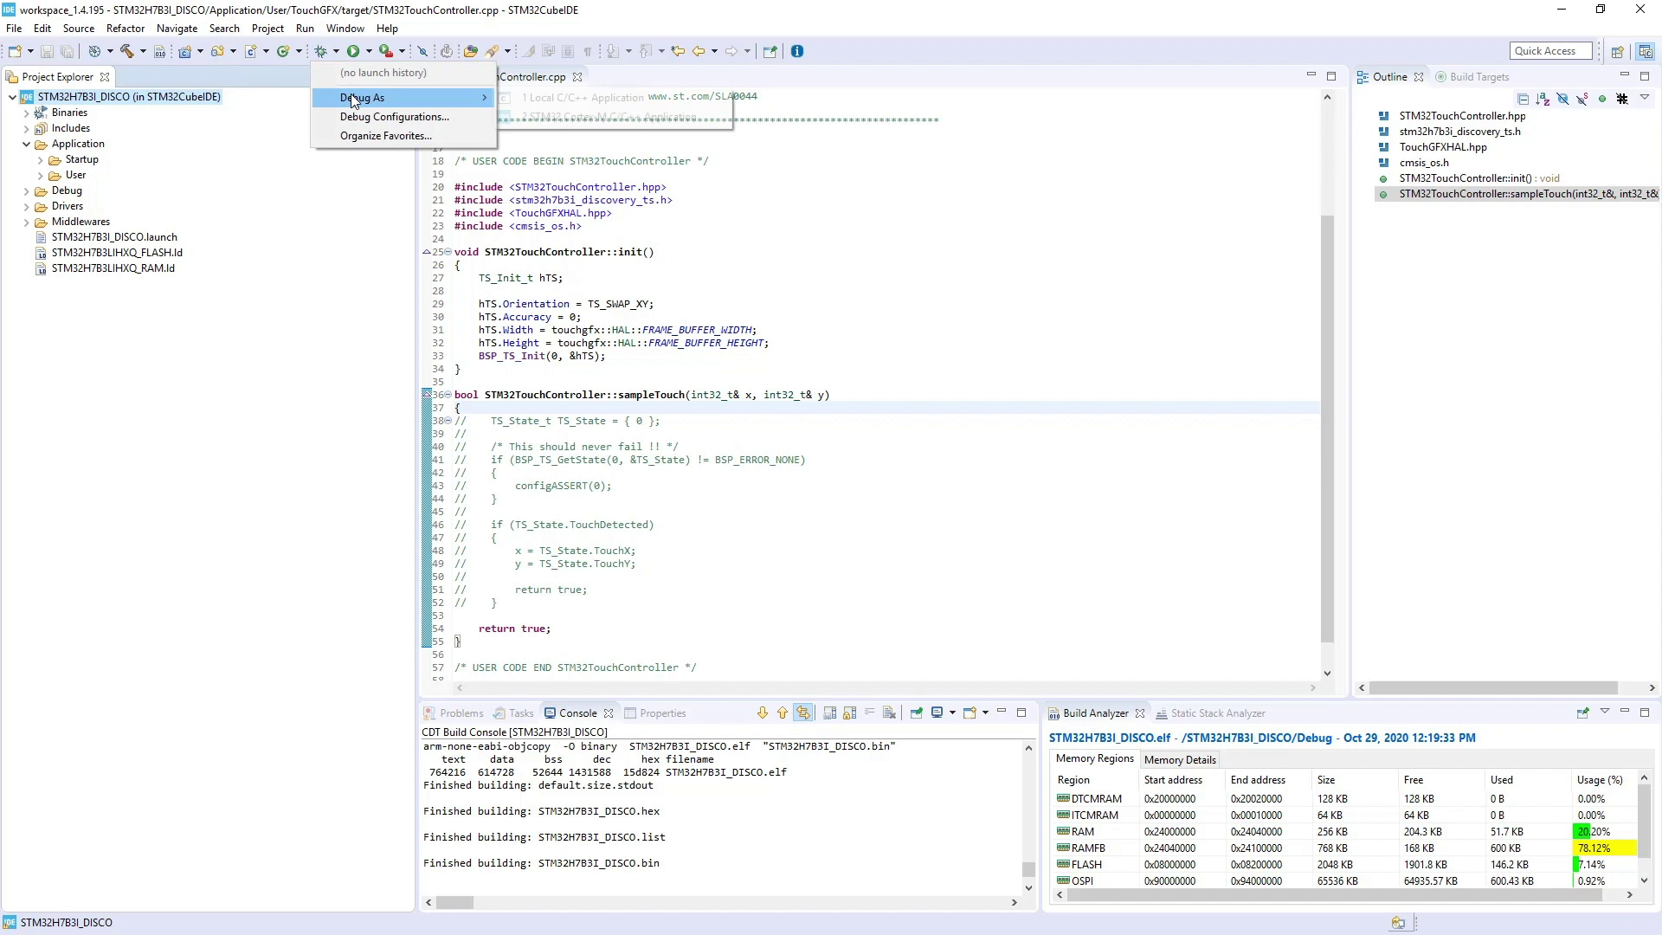
left_click(568, 116)
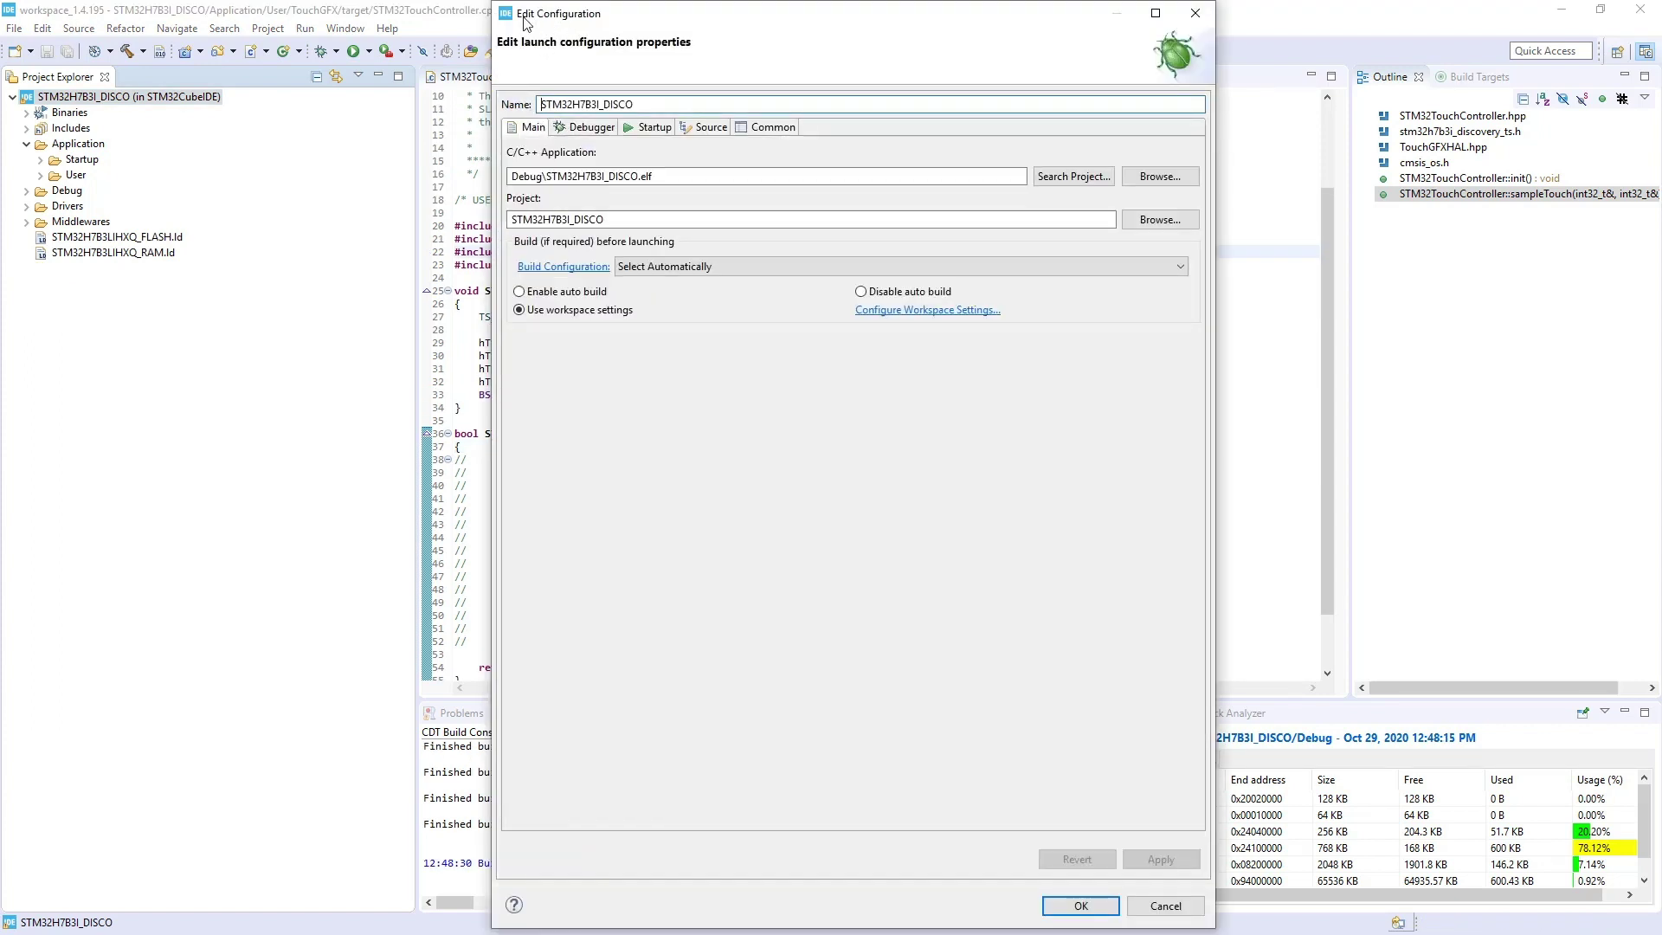
Step: In the launch configuration's debugger settings, enable the external loader and scan for available loaders
left_click(578, 128)
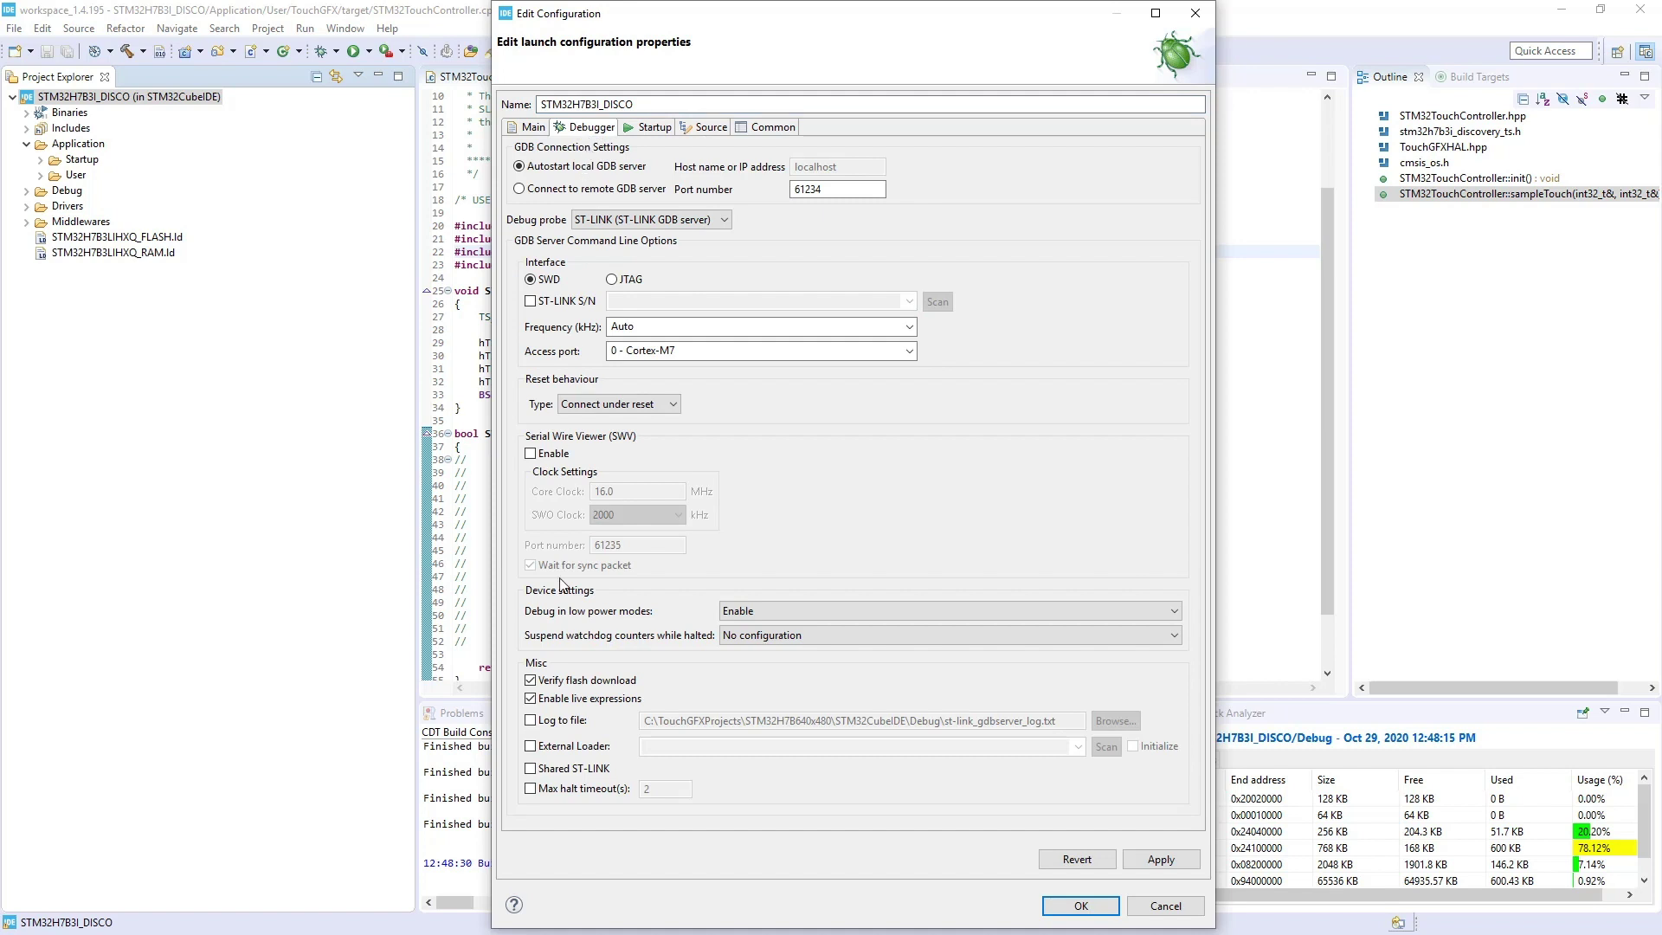
left_click(547, 752)
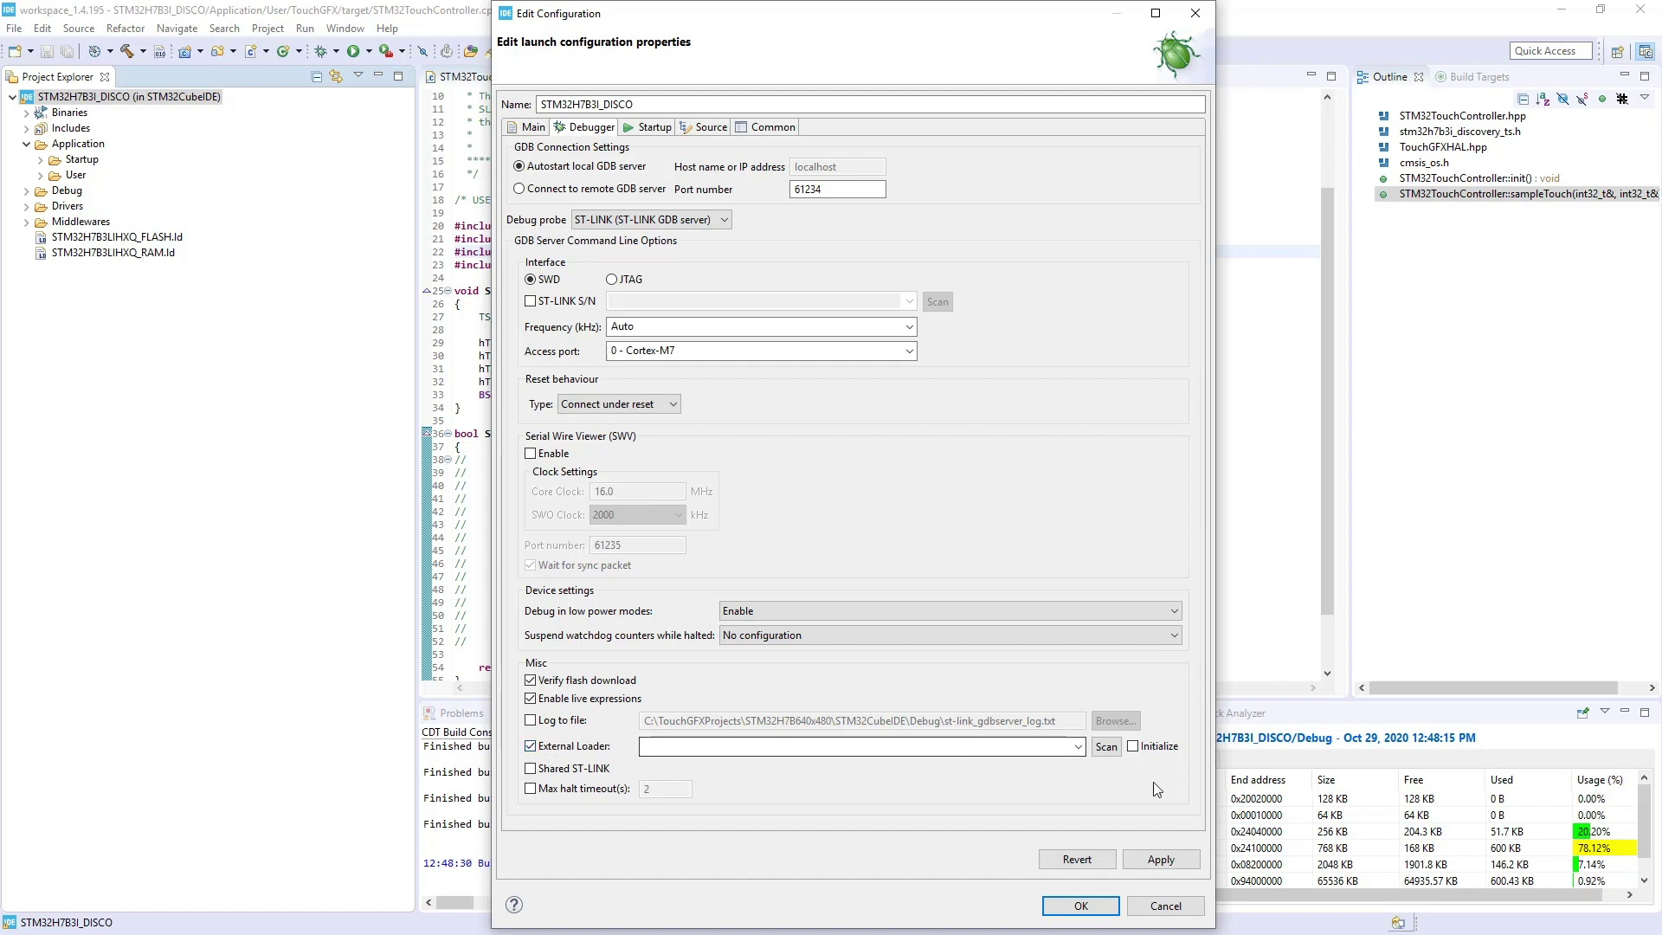
left_click(1109, 750)
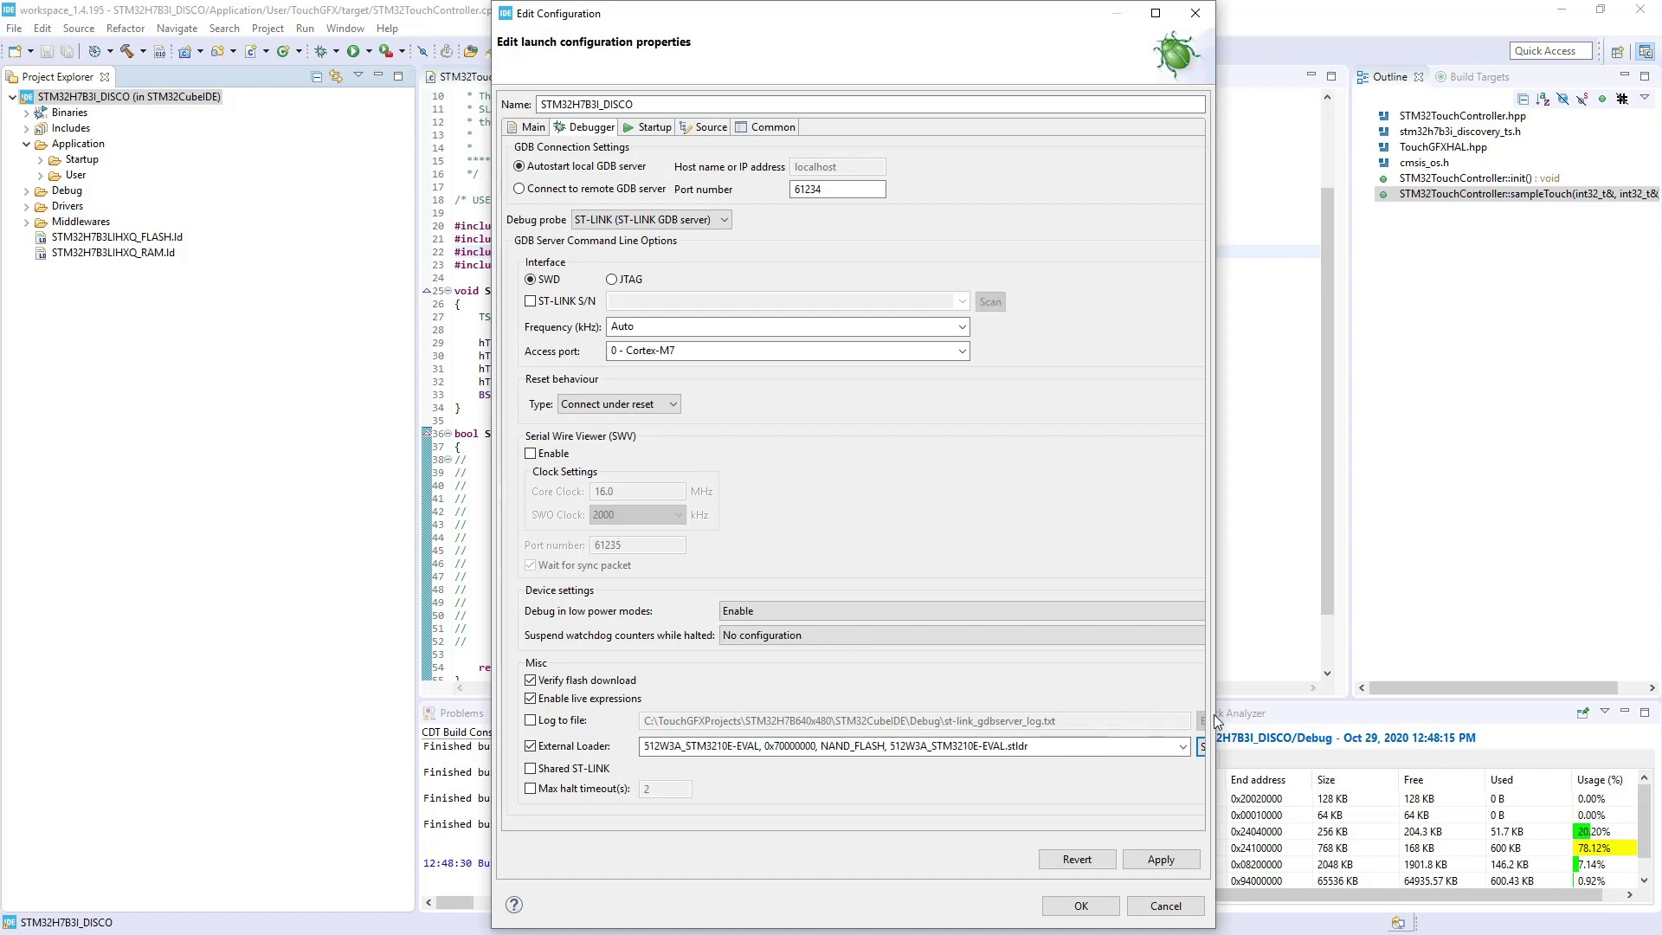
Step: Set the external loader to MX25LM51245G_STM32H7B3I_DISCO, 0x90000000, NOR_FLASH, MX25LM51245G_STM32H7B3I-DISCO.stldr and apply the configuration
left_click_drag(1214, 714, 1216, 714)
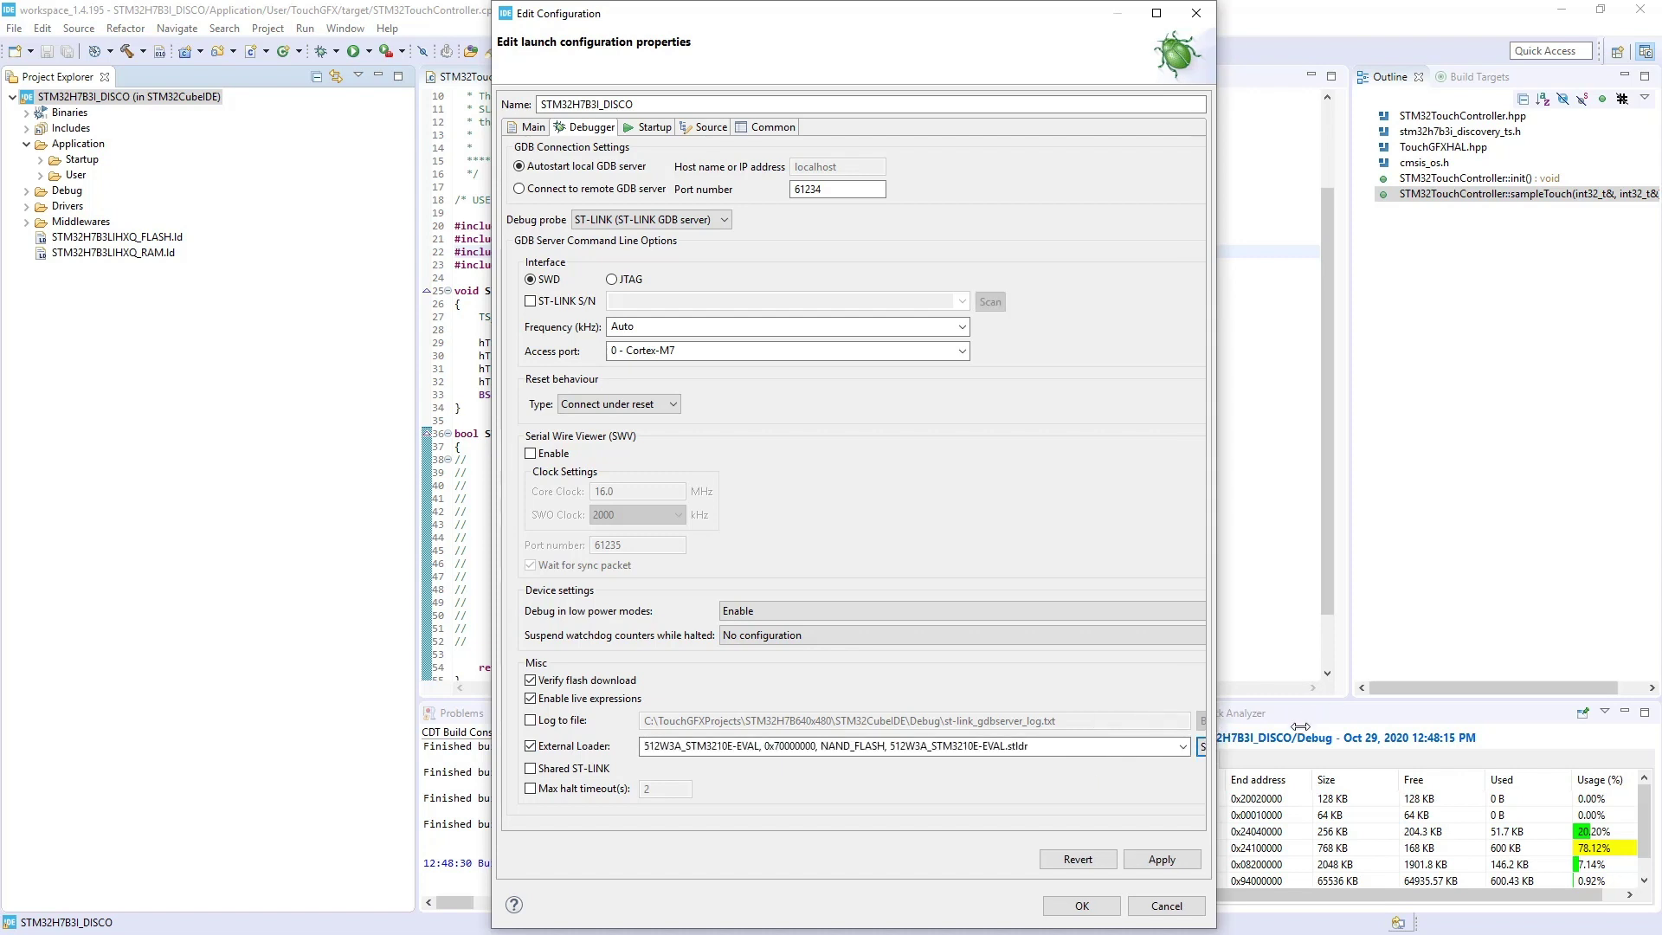
left_click(1198, 746)
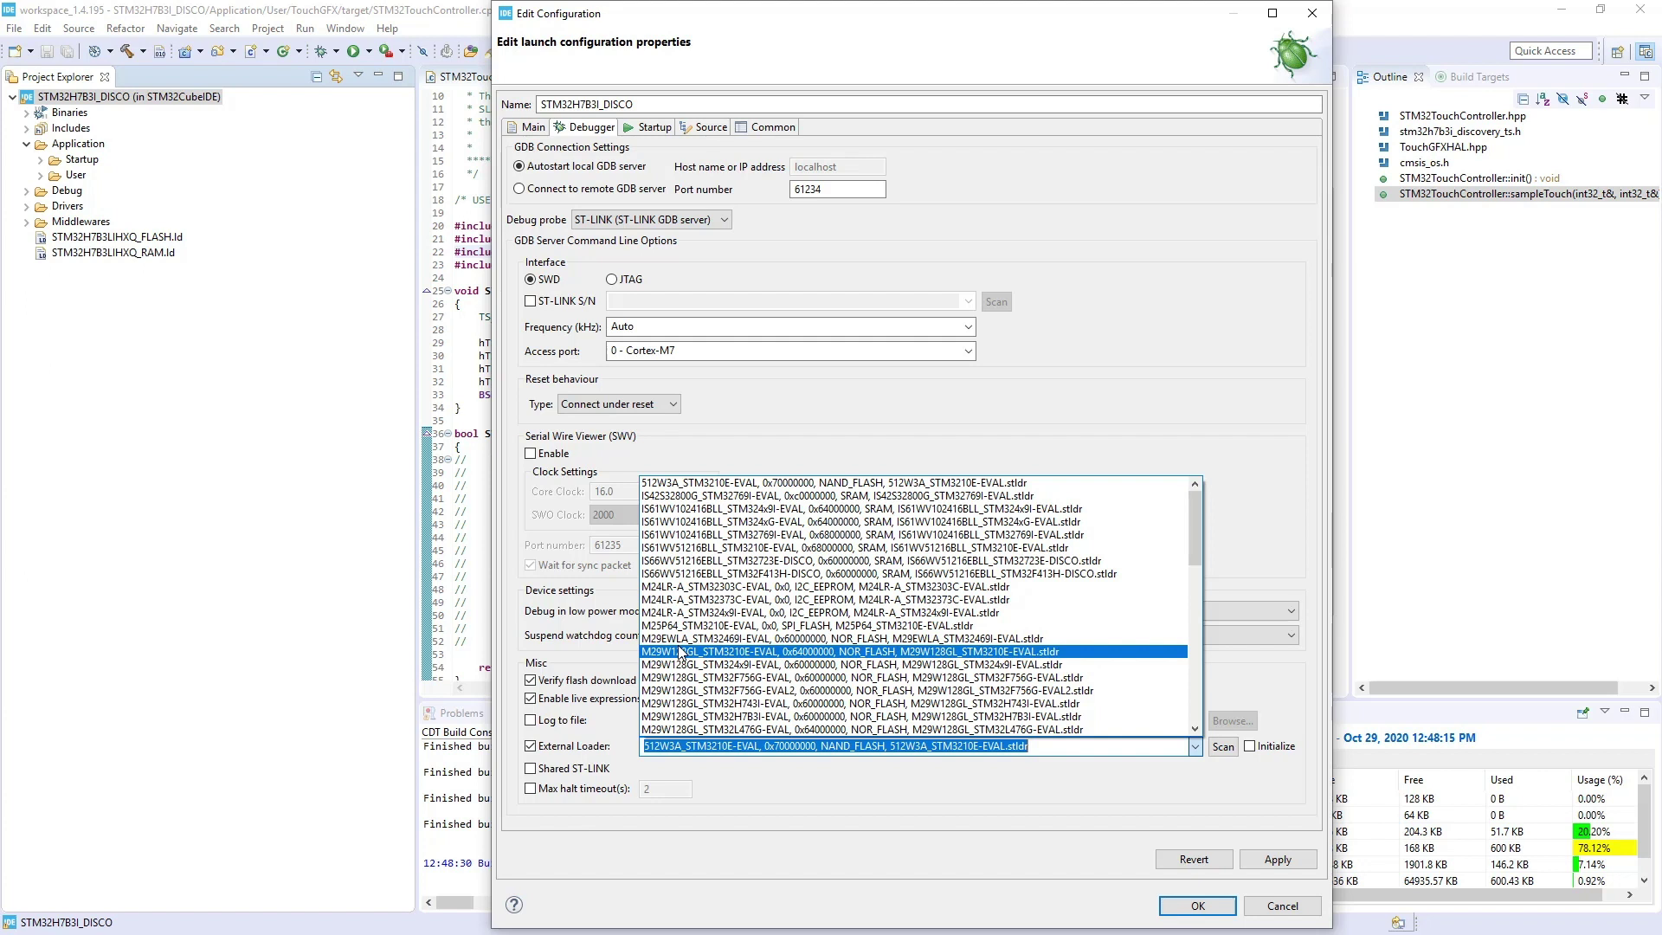
scroll(681, 658, "down", 2)
scroll(681, 681, "down", 2)
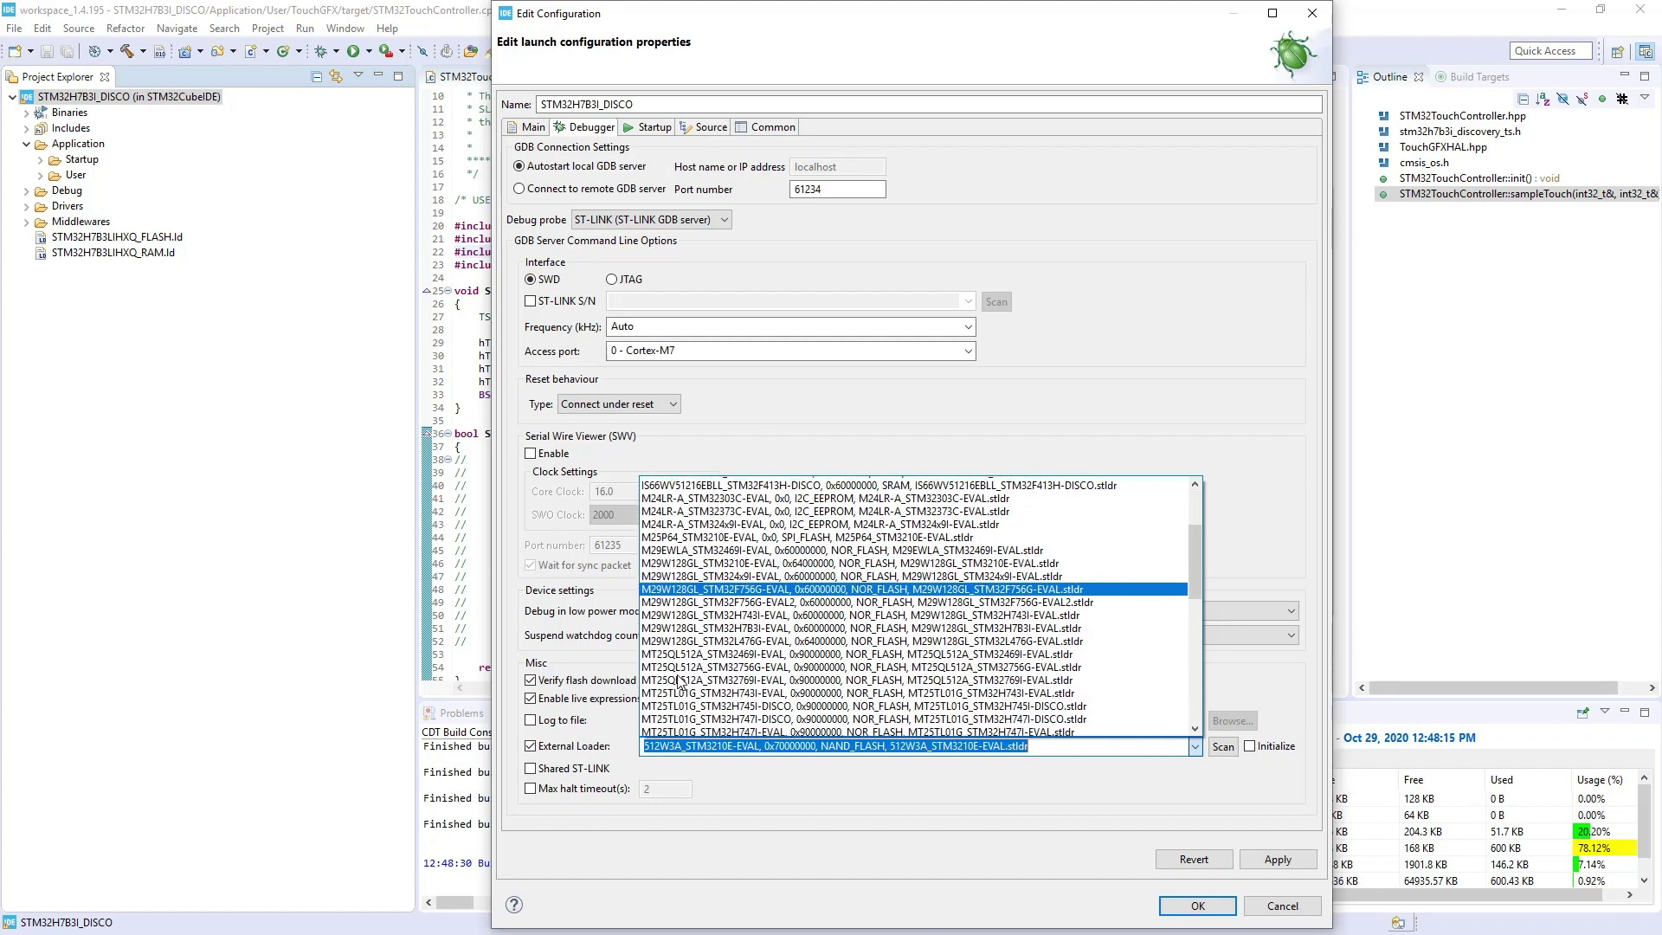
scroll(681, 681, "down", 2)
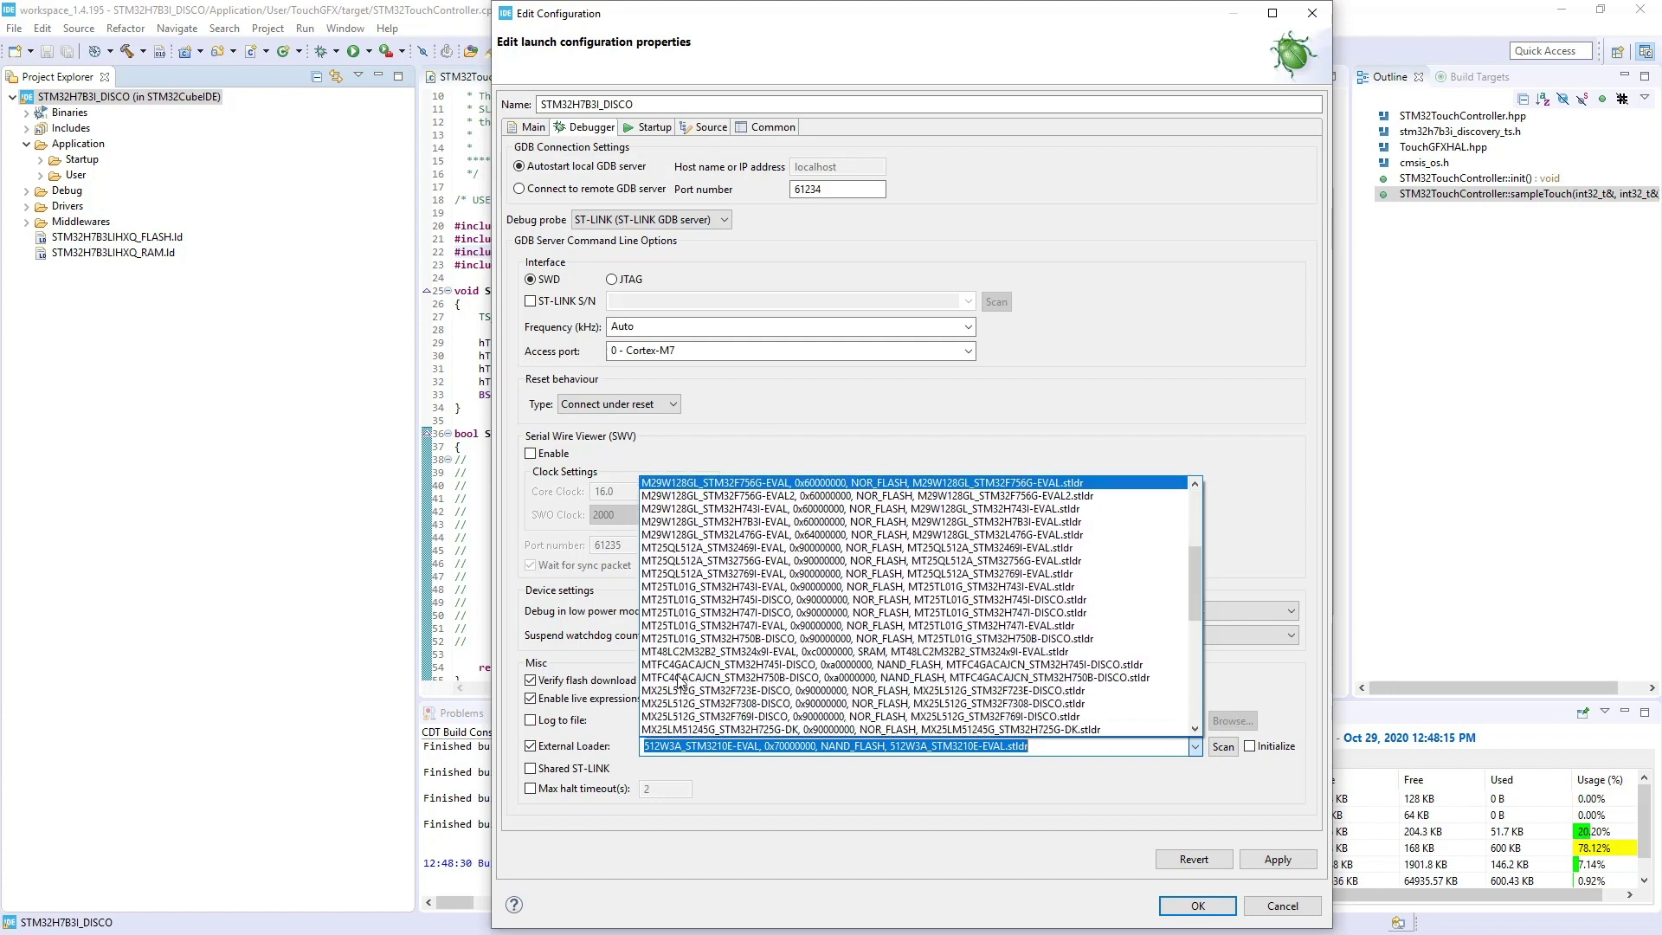
scroll(682, 682, "down", 1)
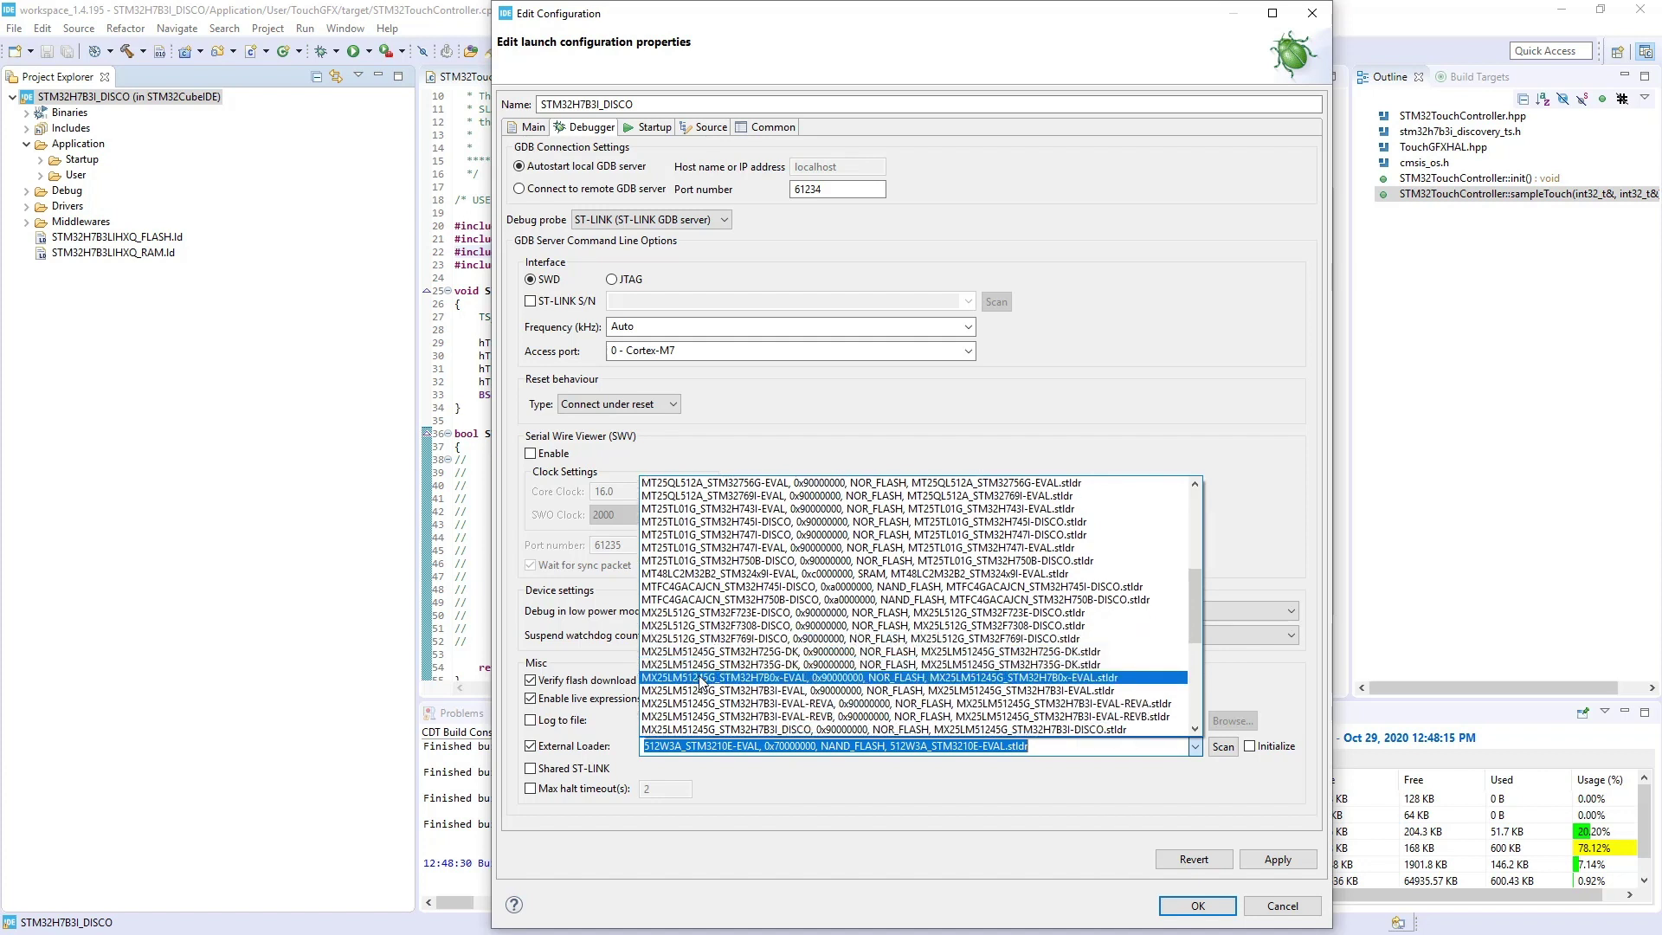
left_click(709, 730)
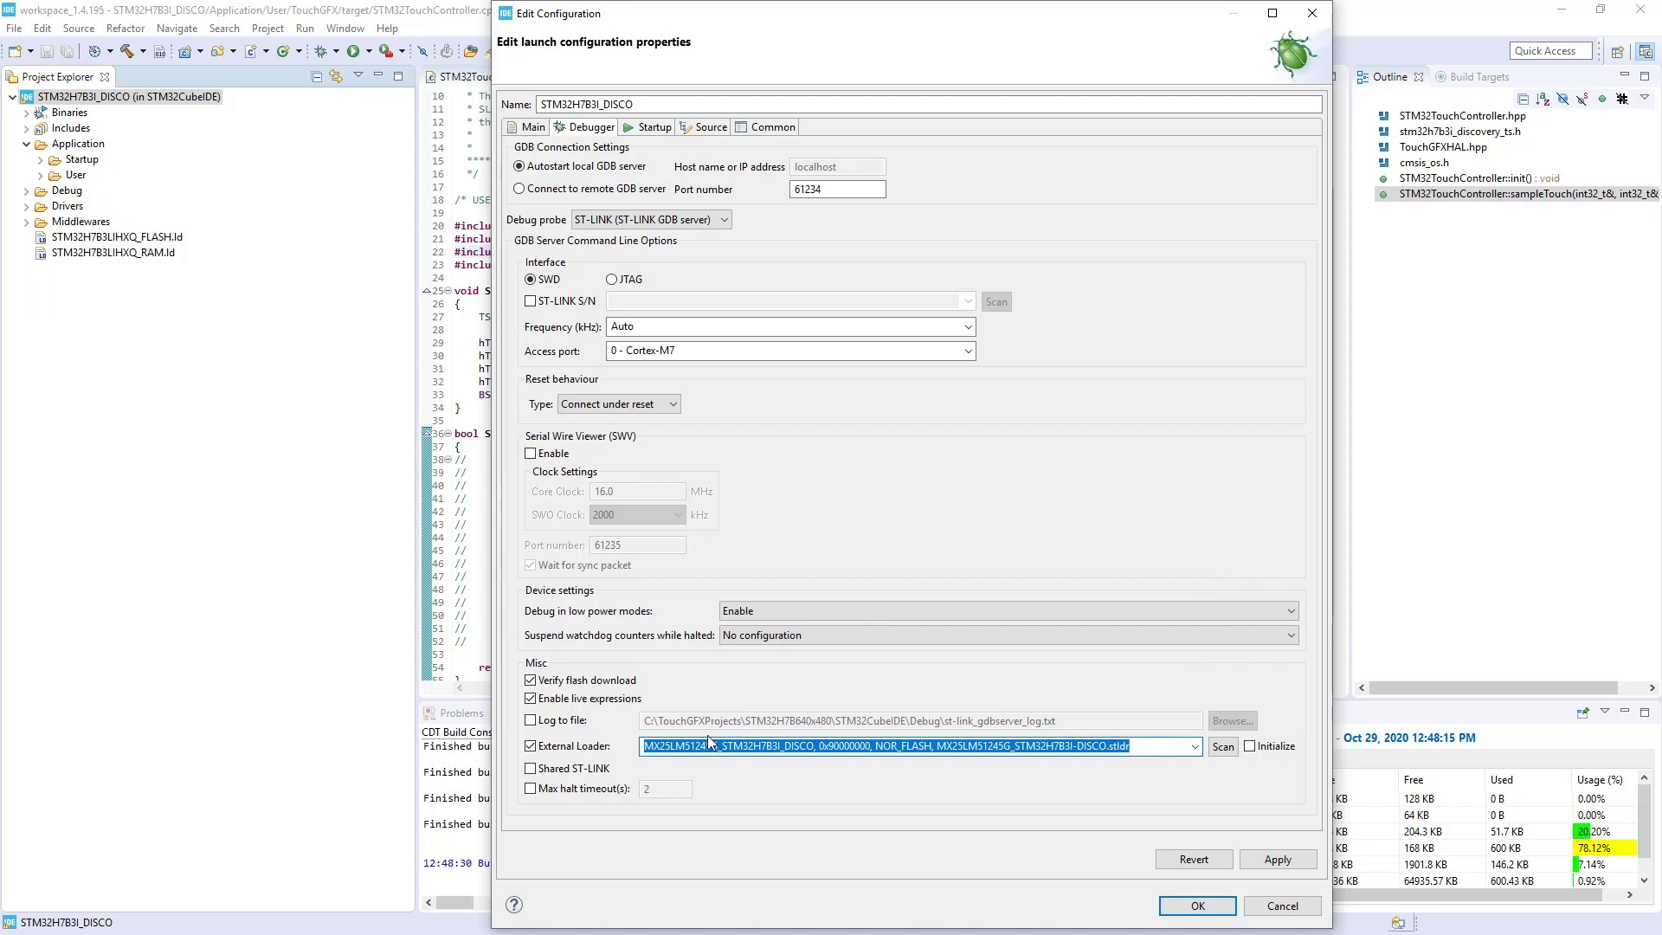
left_click(1275, 861)
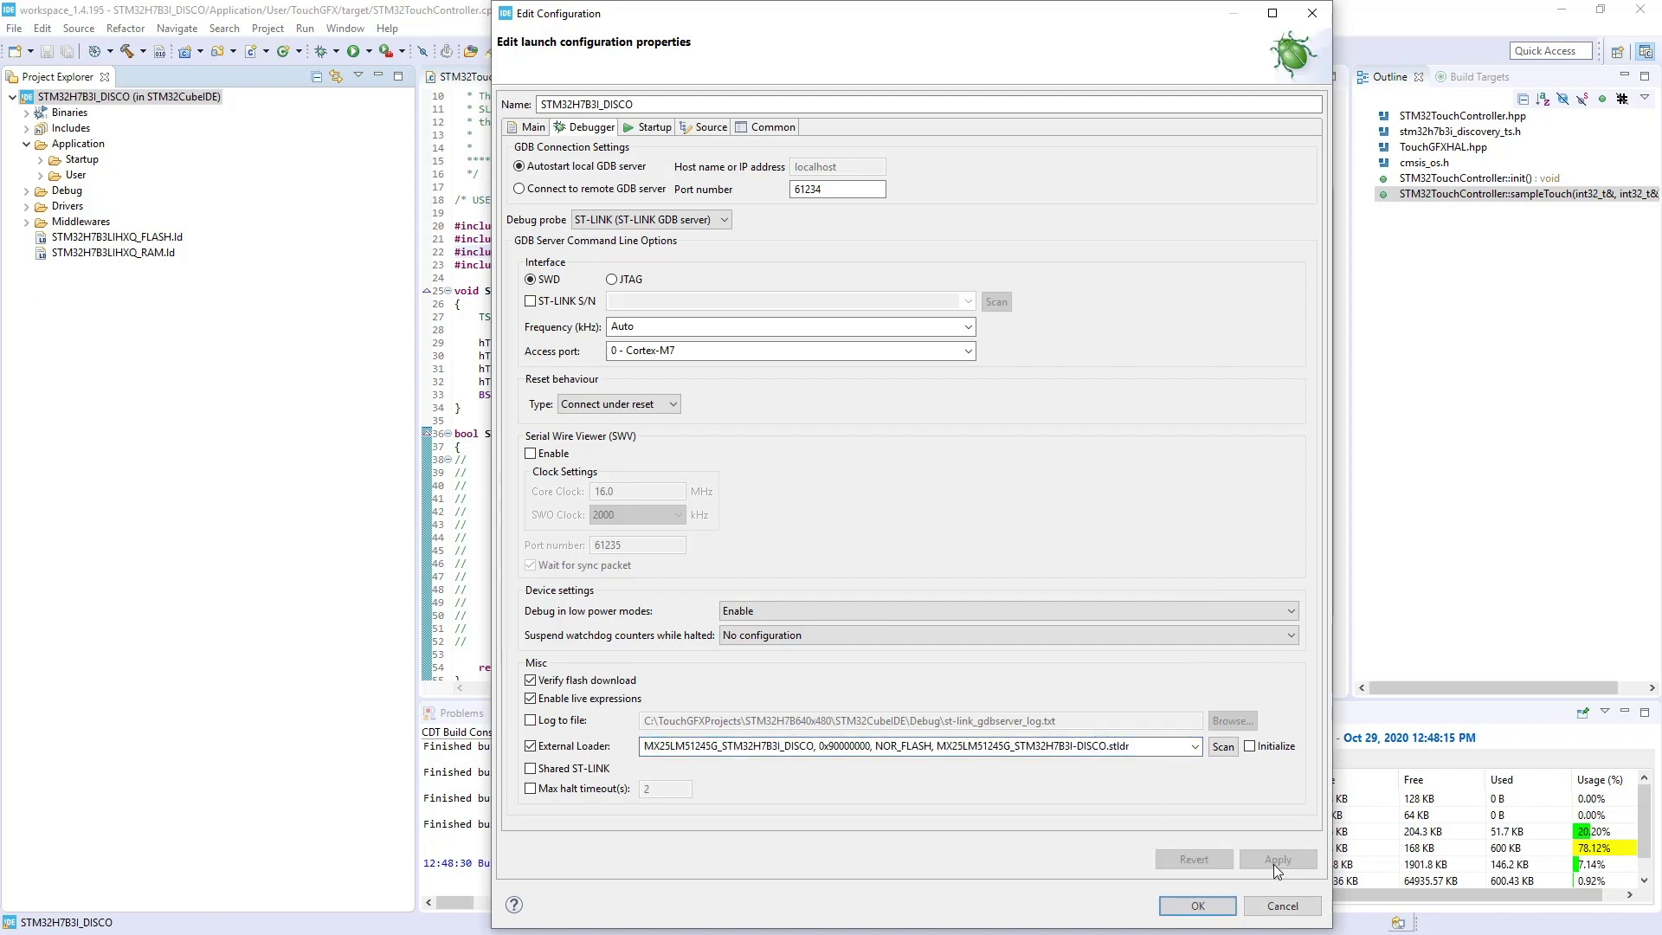
Step: Accept the launch configuration to start the debug session, and switch to the Debug perspective with the decision remembered
left_click(1196, 909)
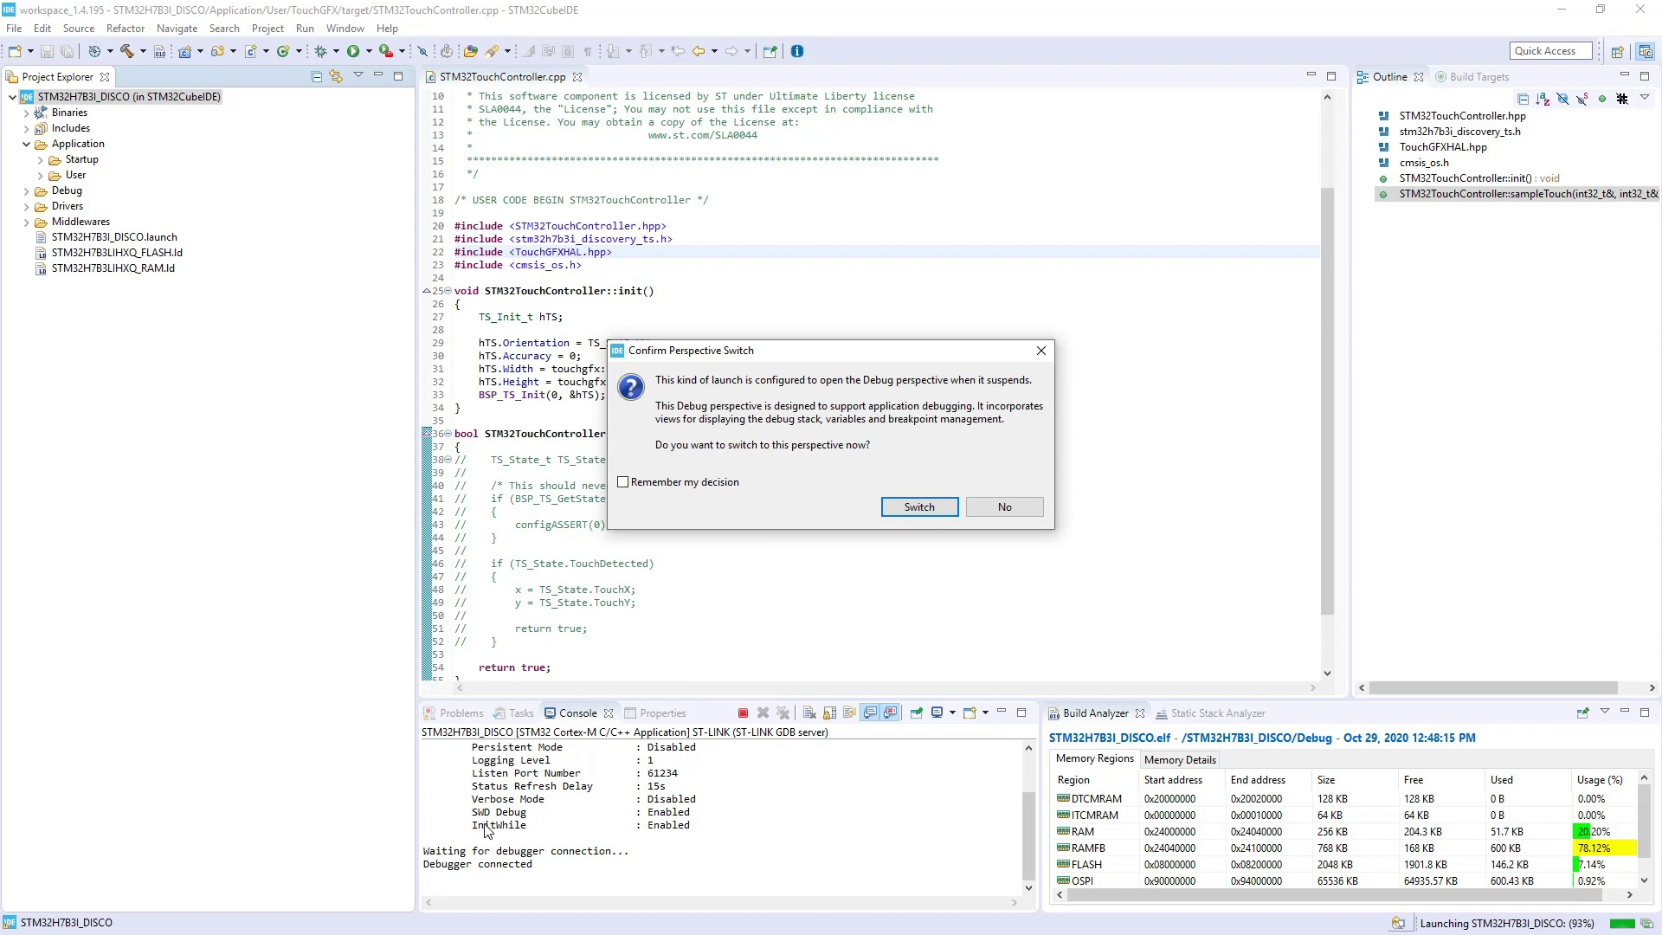
left_click(701, 485)
left_click(919, 507)
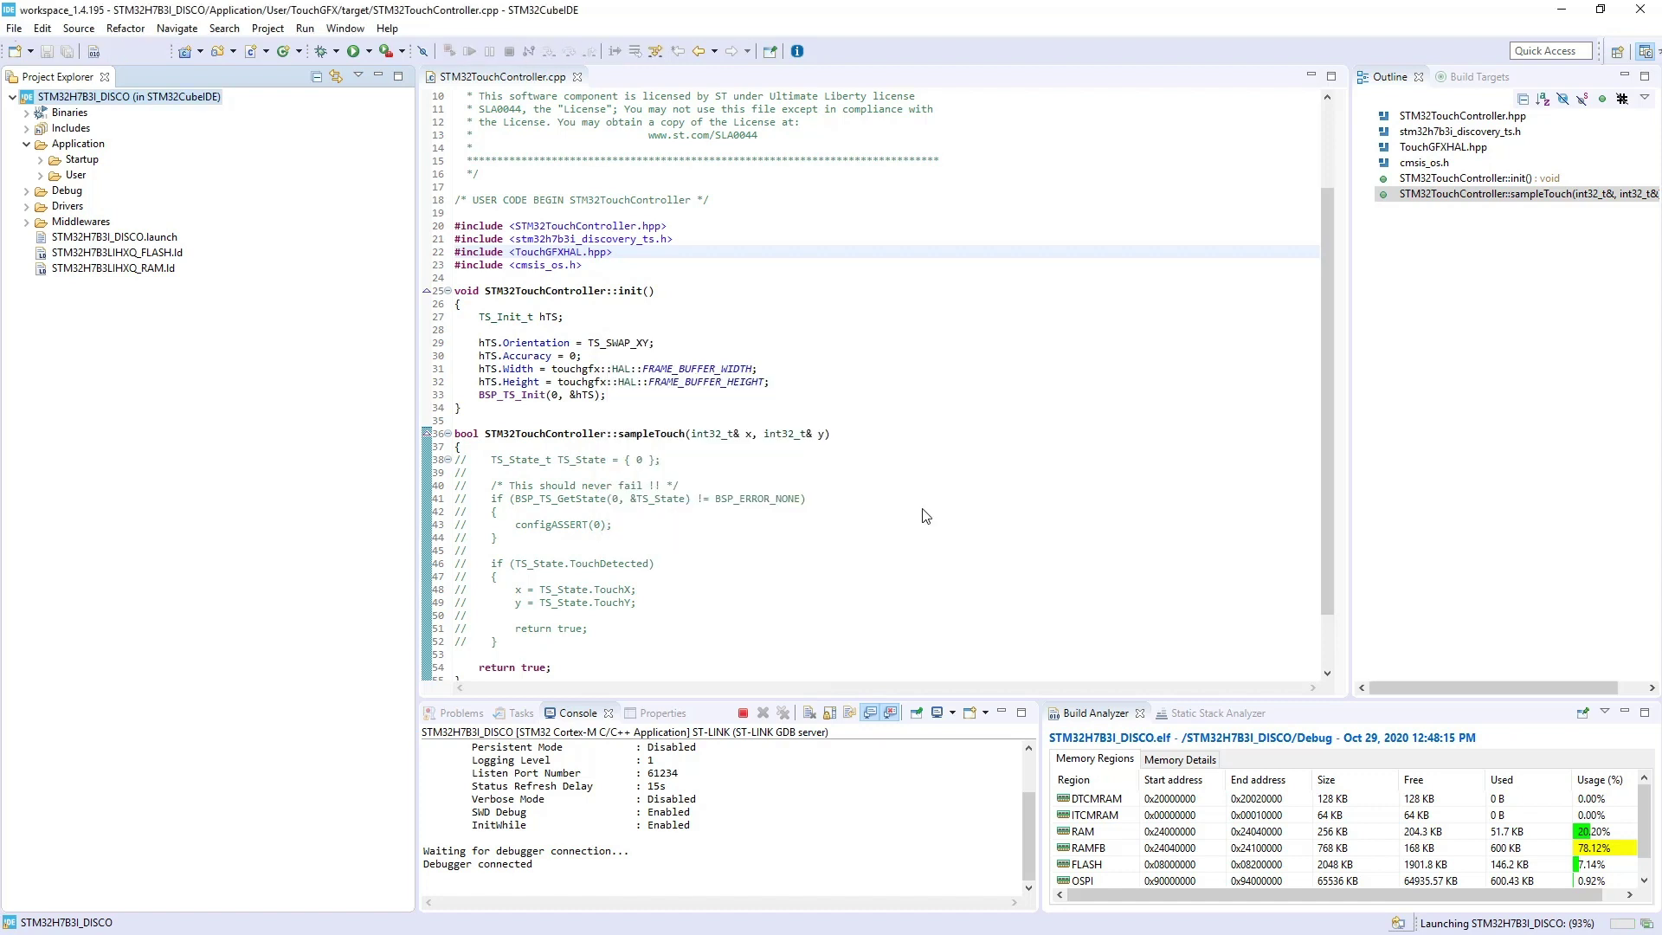